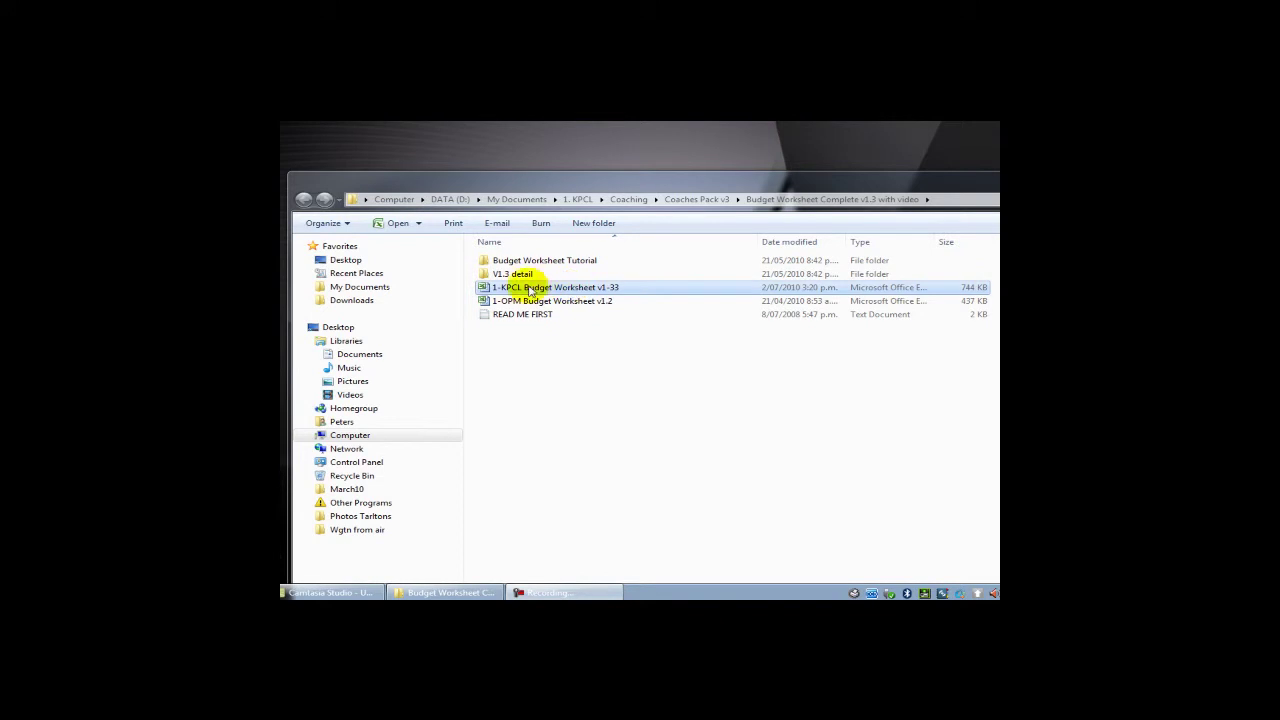
- Open the 1-KPCL Budget Worksheet v1-33 workbook and turn on the Disable This Screen option of its opening notice
{"action": "double_click", "coordinate": [487, 288]}
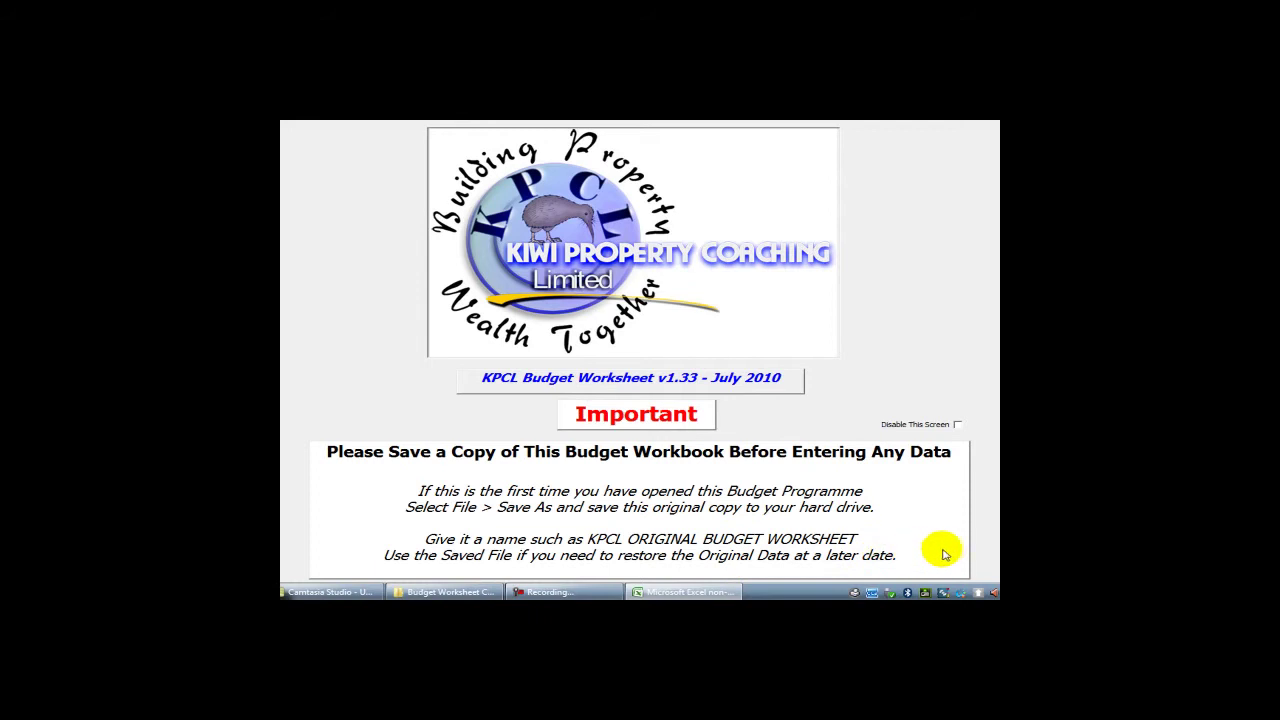
{"action": "left_click", "coordinate": [959, 426]}
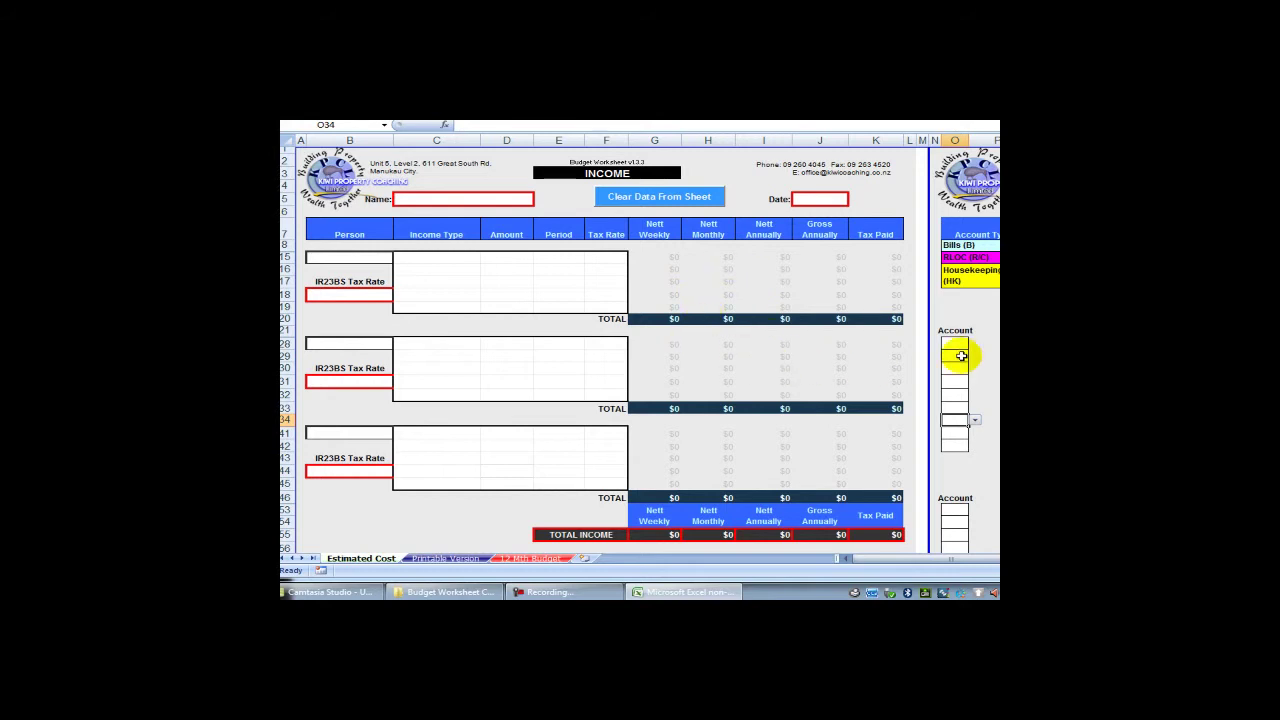
- Fill in the Income sheet header with "My name" as the name and 7 July 2010 as the date
{"action": "left_click", "coordinate": [436, 200]}
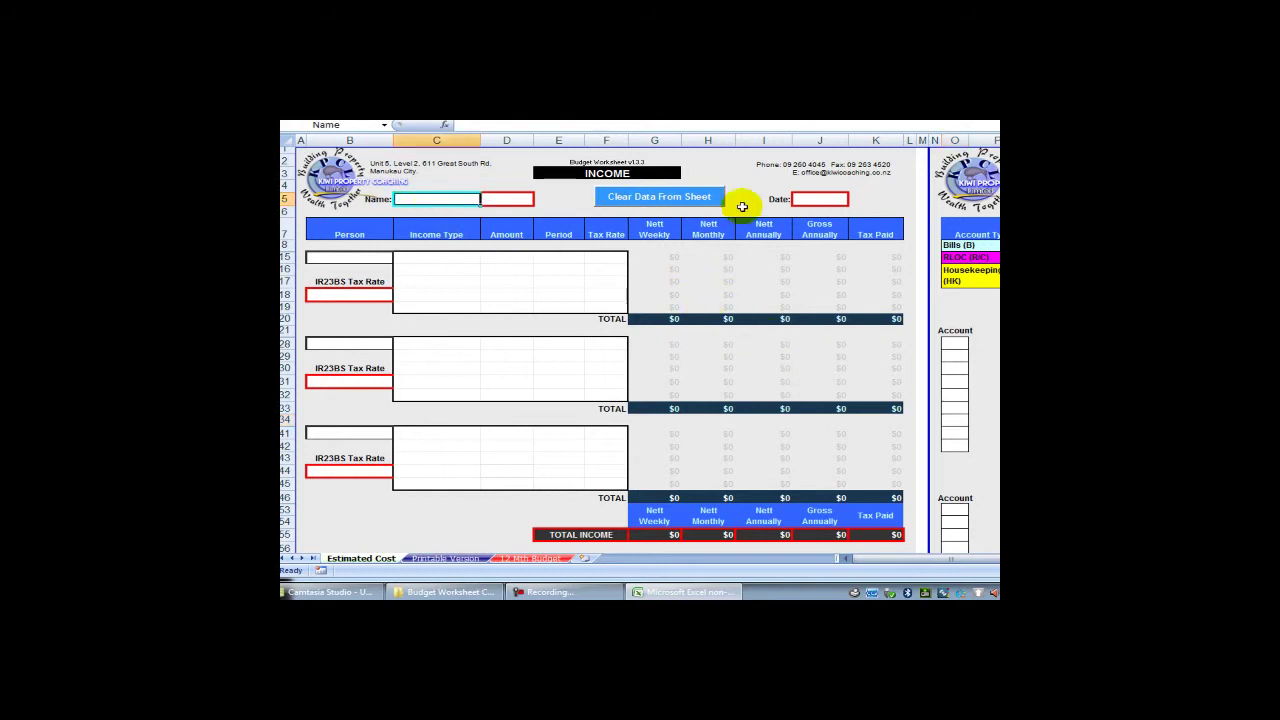
{"action": "left_click", "coordinate": [806, 198]}
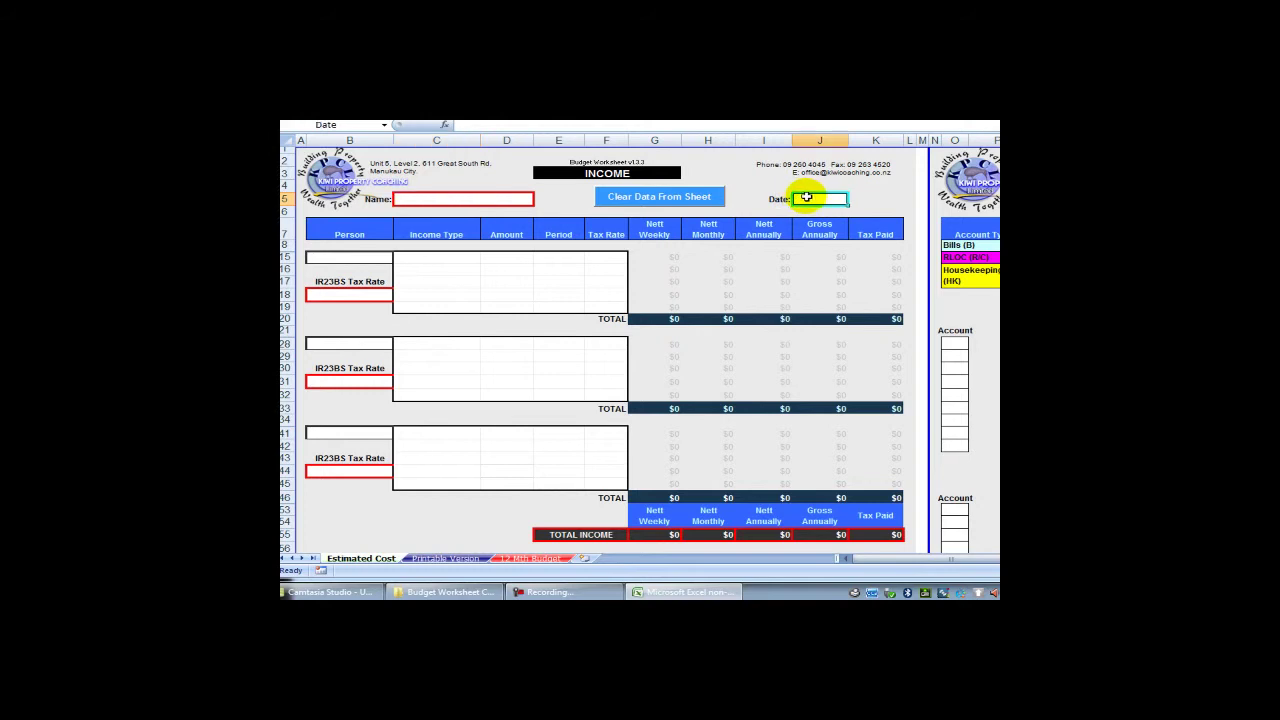
{"action": "left_click", "coordinate": [453, 198]}
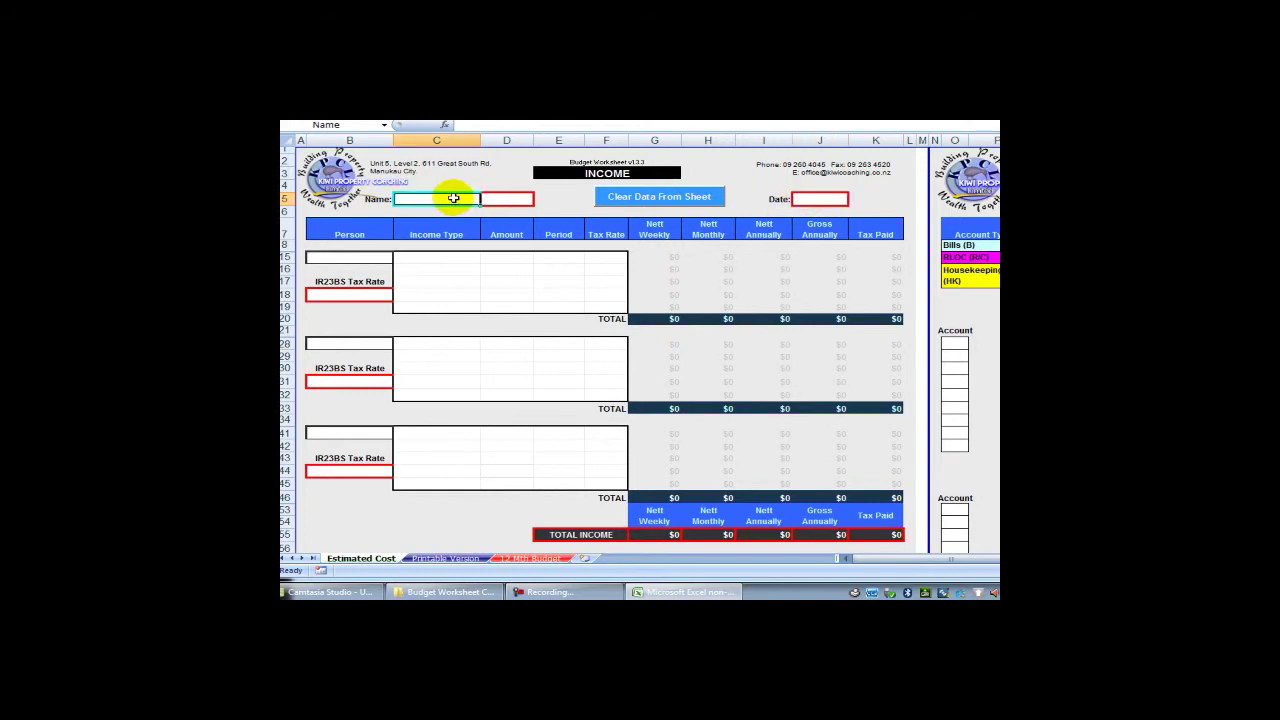
{"action": "key", "text": "Tab"}
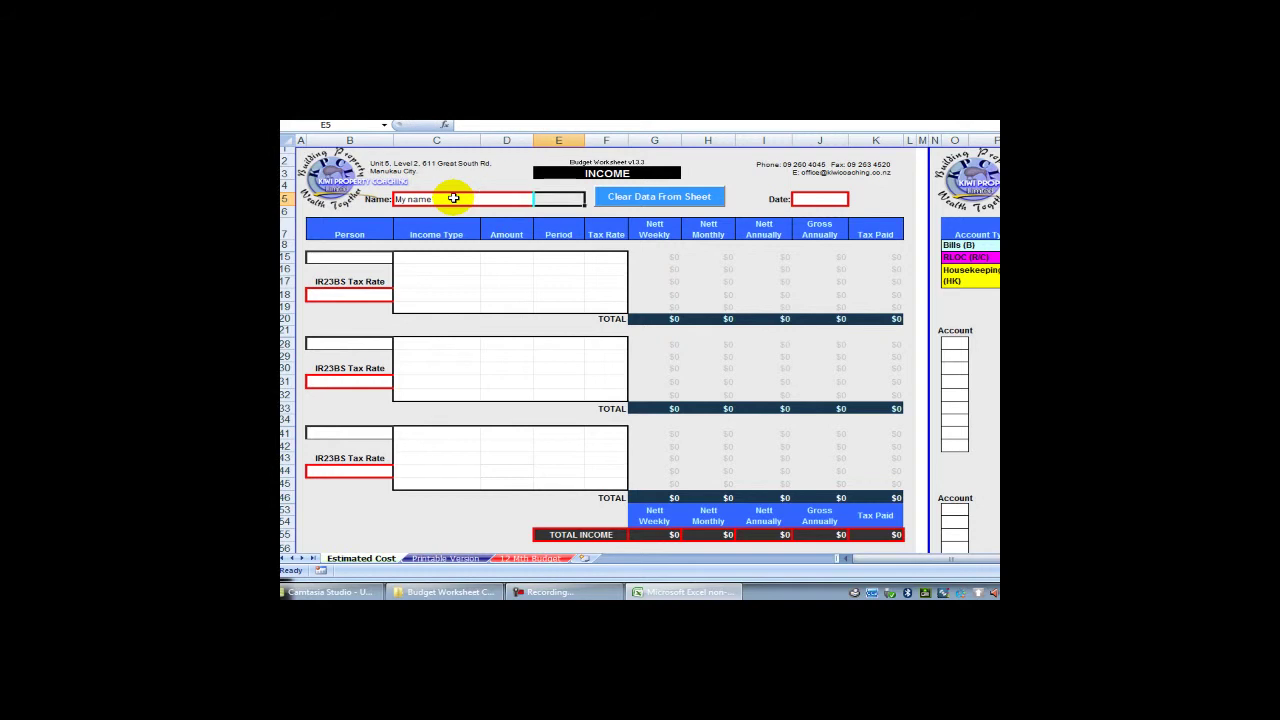
{"action": "key", "text": "Tab"}
{"action": "key", "text": "Tab"}
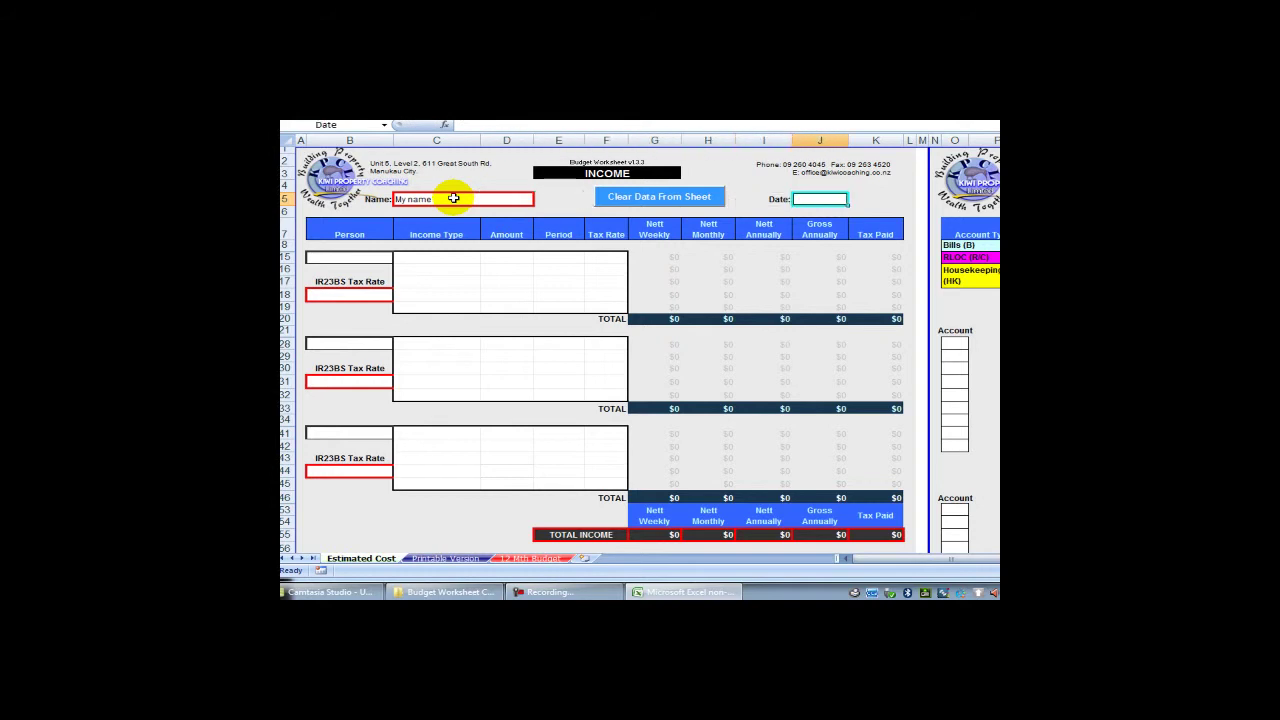
{"action": "type", "text": "7 July 2010"}
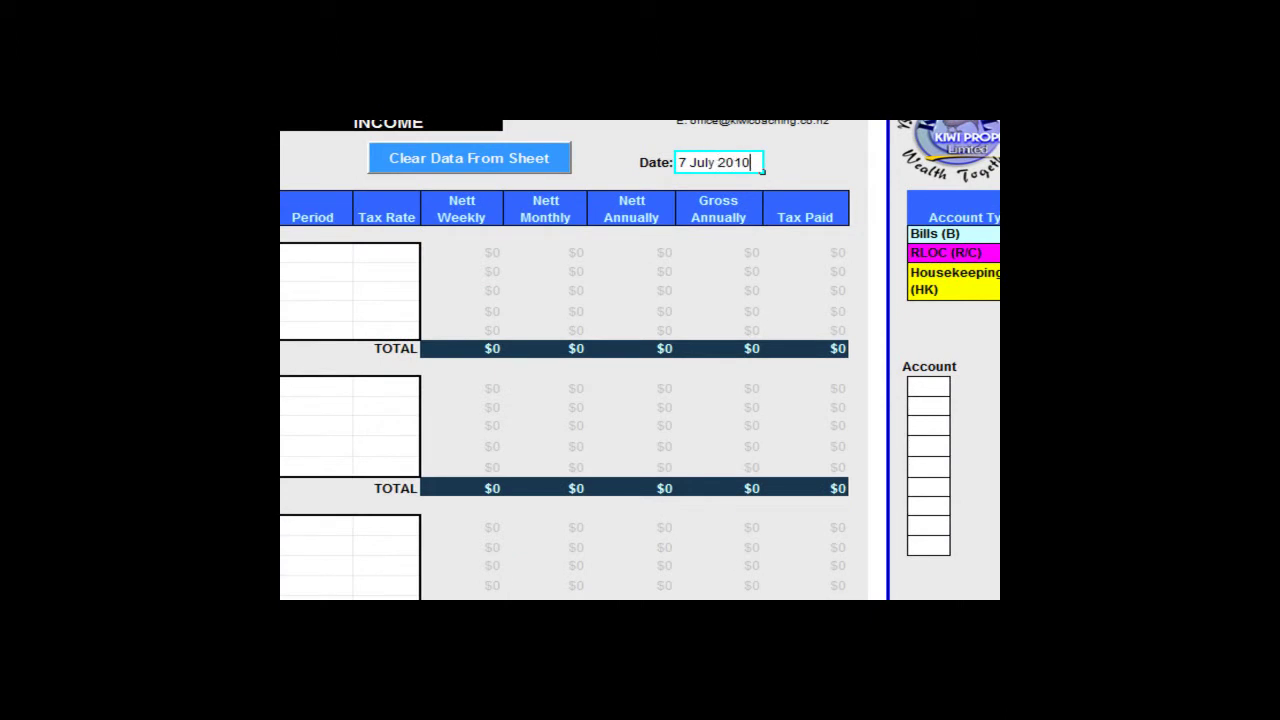
{"action": "key", "text": "Return"}
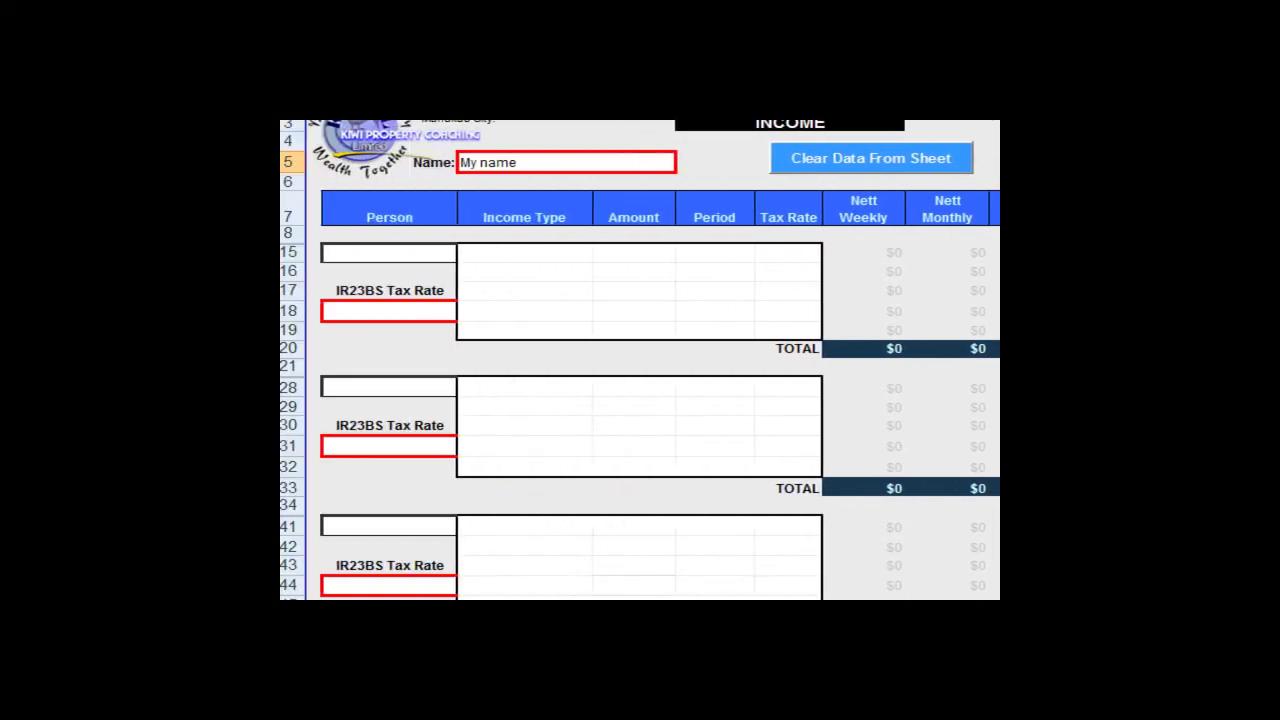
{"action": "left_click", "coordinate": [512, 166]}
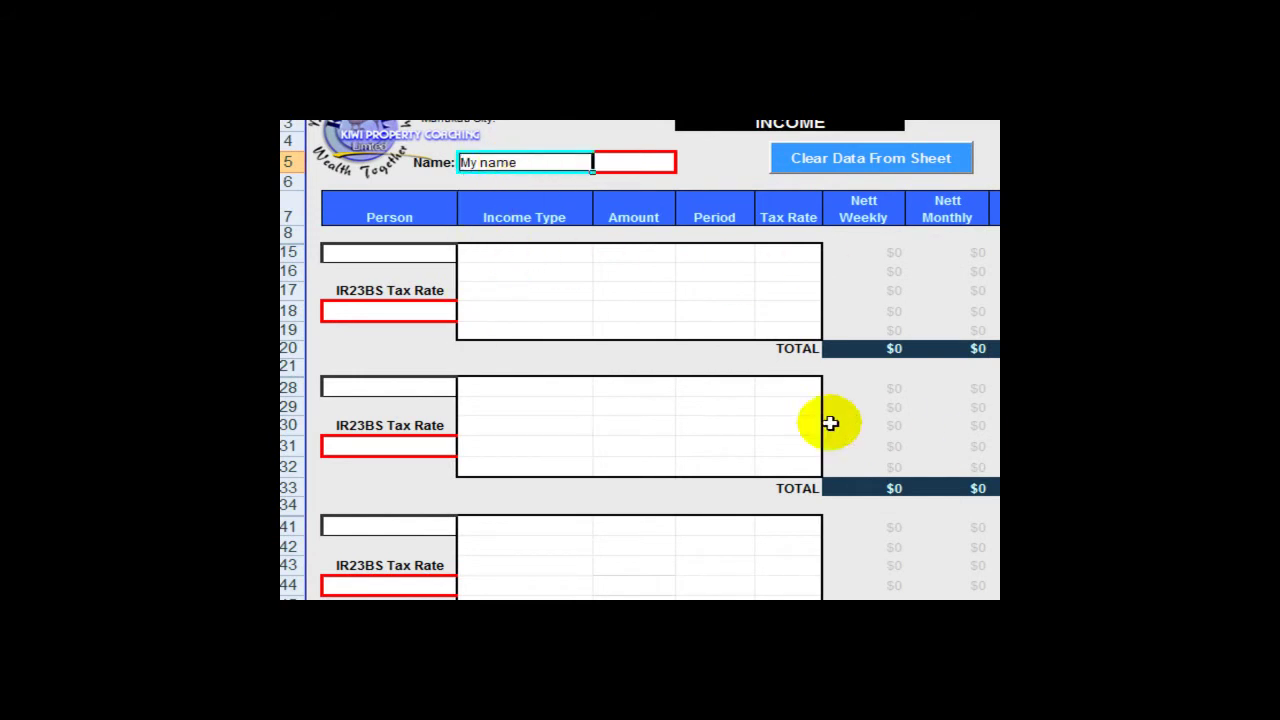
- Enter an income amount of 2345 with a Fortnightly period in the first person's first income row
{"action": "left_click", "coordinate": [416, 252]}
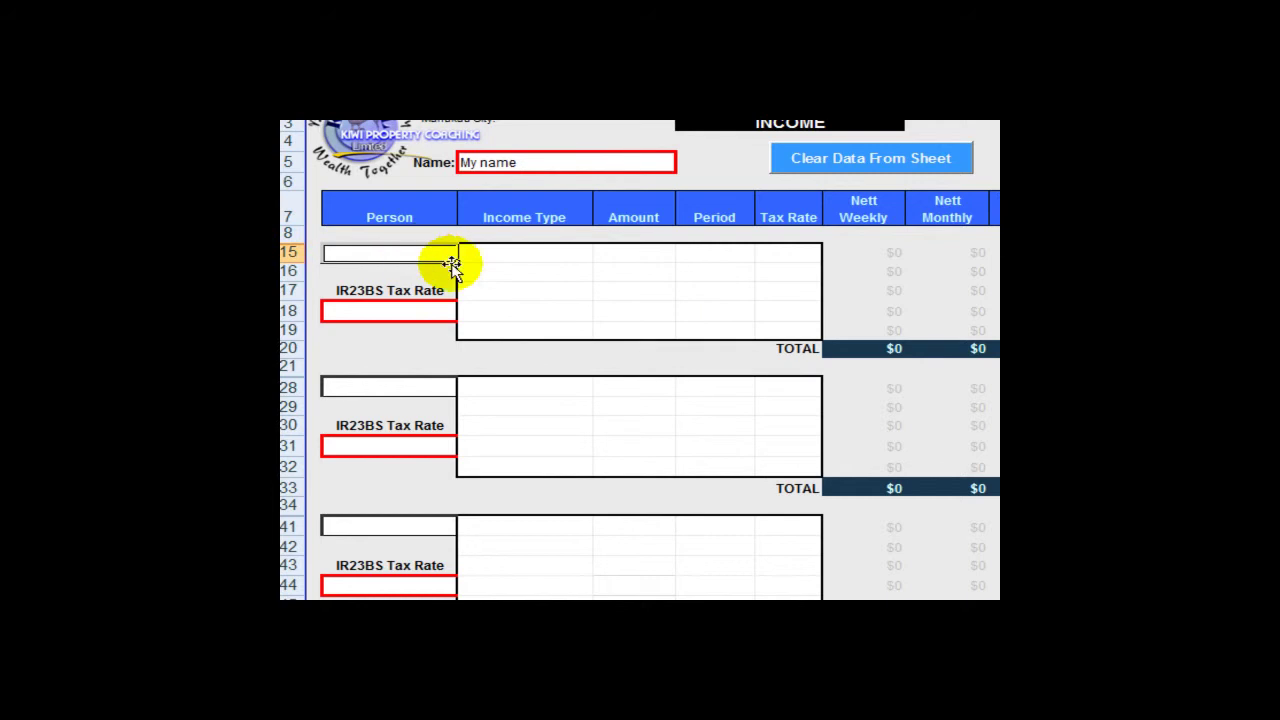
{"action": "left_click", "coordinate": [563, 254]}
{"action": "left_click", "coordinate": [602, 256]}
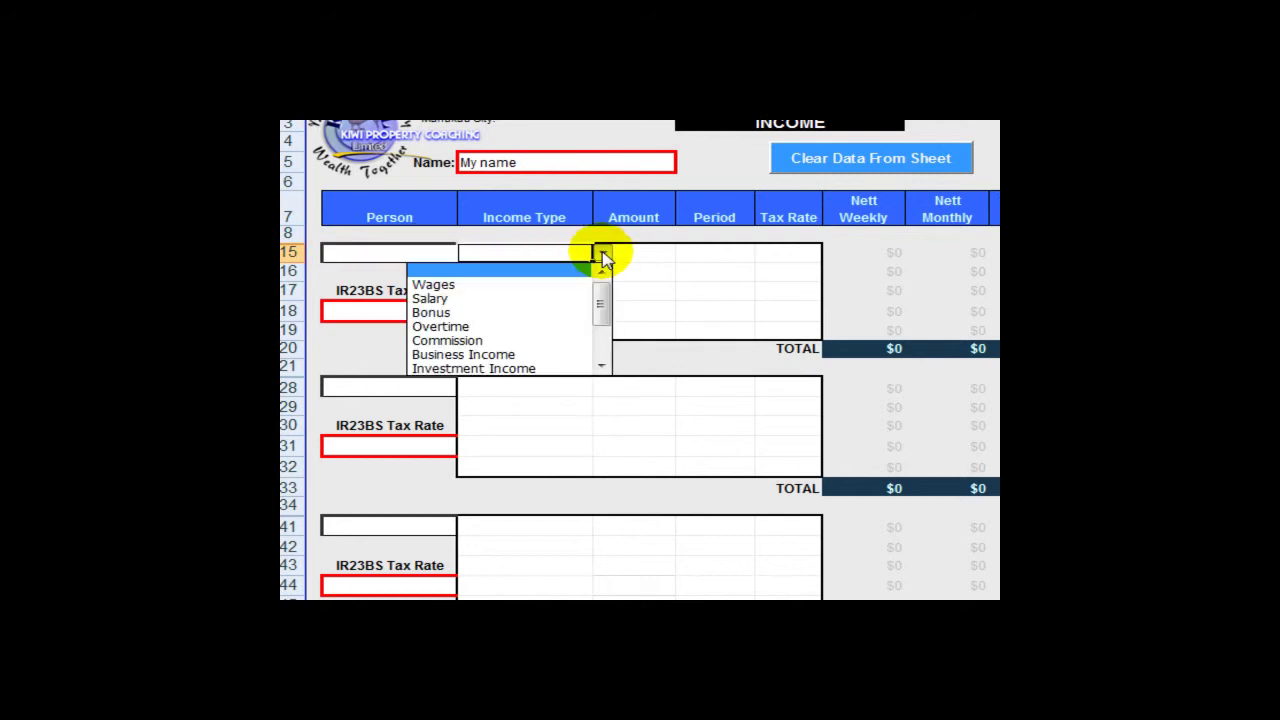
{"action": "mouse_move", "coordinate": [604, 300]}
{"action": "left_mouse_down"}
{"action": "mouse_move", "coordinate": [600, 343]}
{"action": "mouse_move", "coordinate": [608, 288]}
{"action": "left_mouse_up"}
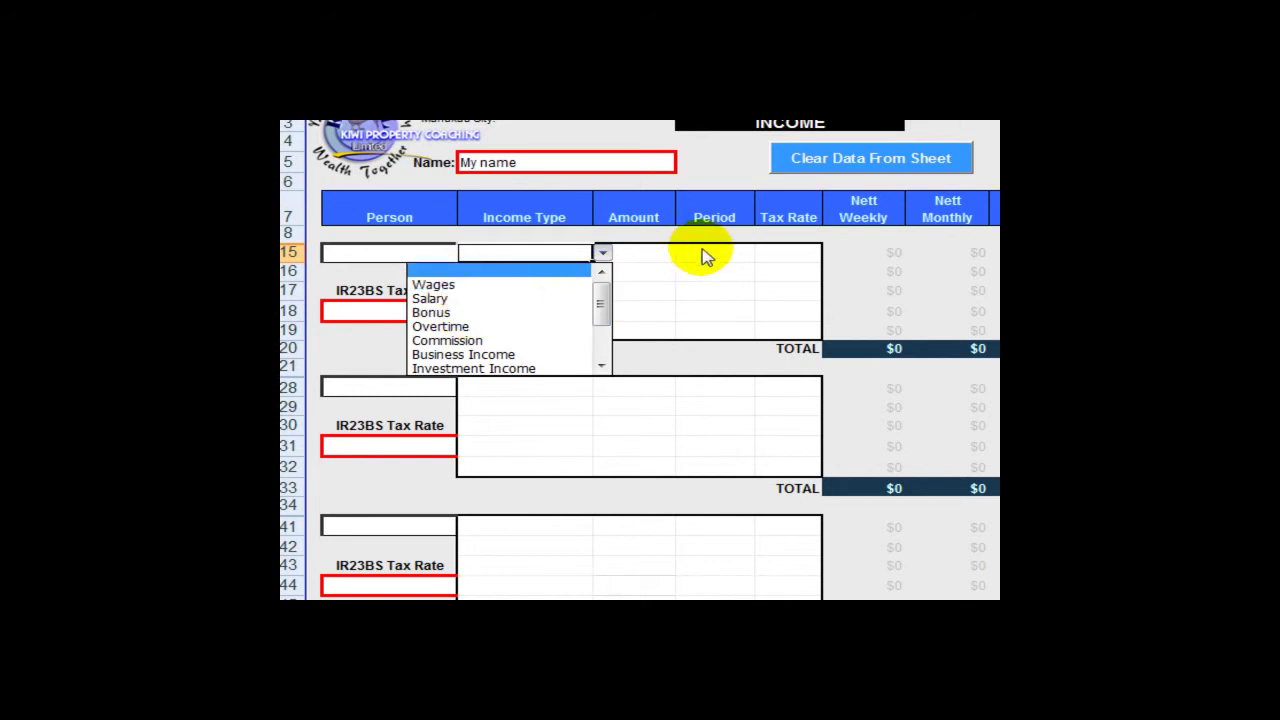
{"action": "left_click", "coordinate": [649, 254]}
{"action": "left_click", "coordinate": [652, 255]}
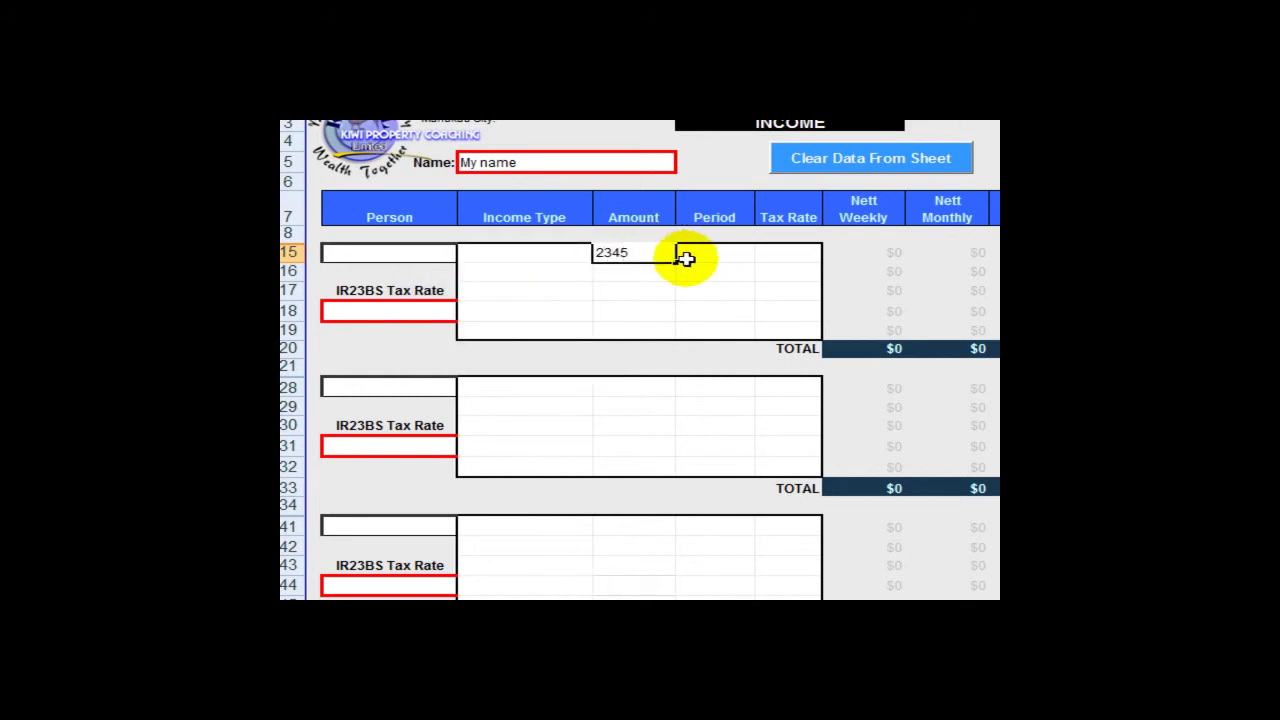
{"action": "left_click", "coordinate": [690, 259]}
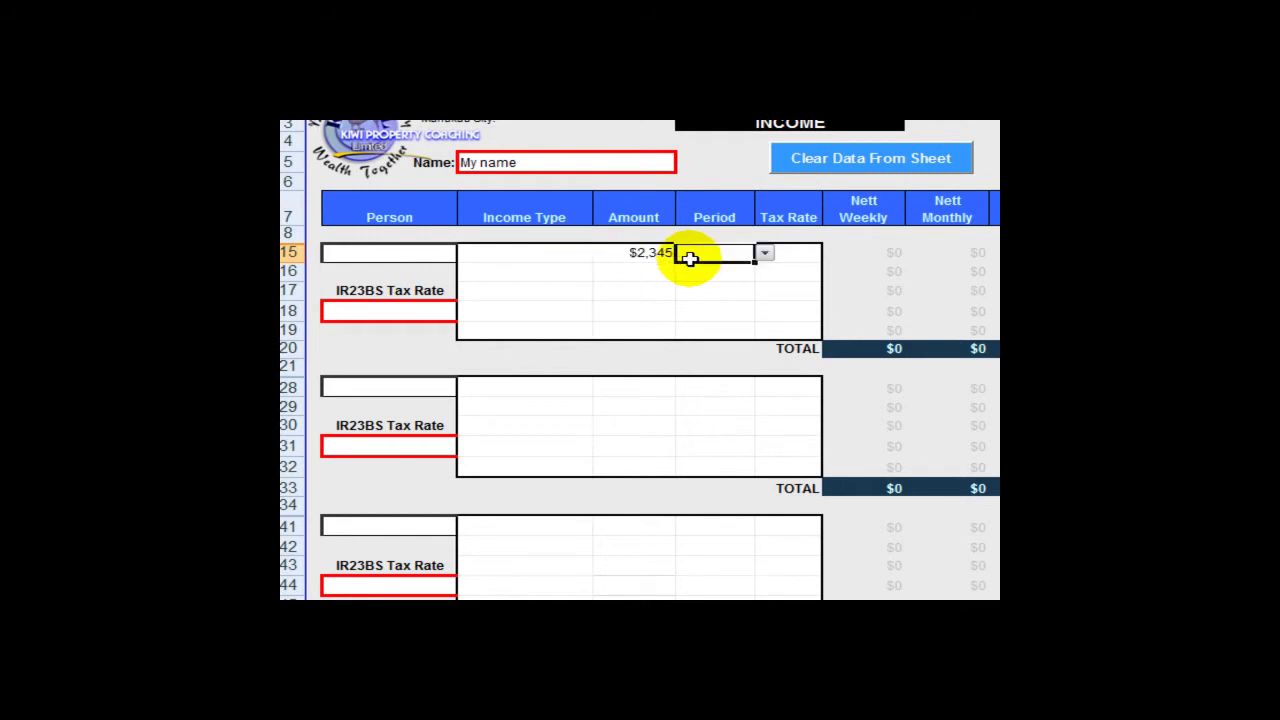
{"action": "left_click", "coordinate": [764, 254]}
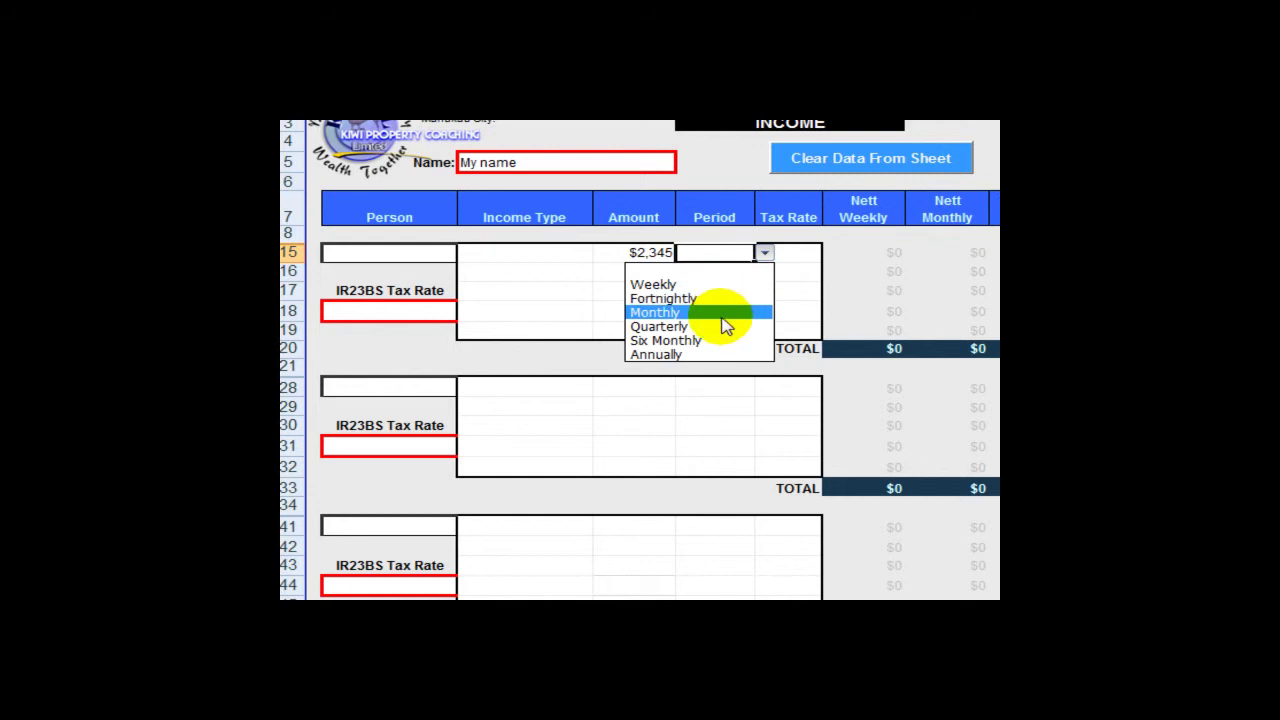
{"action": "left_click", "coordinate": [697, 272]}
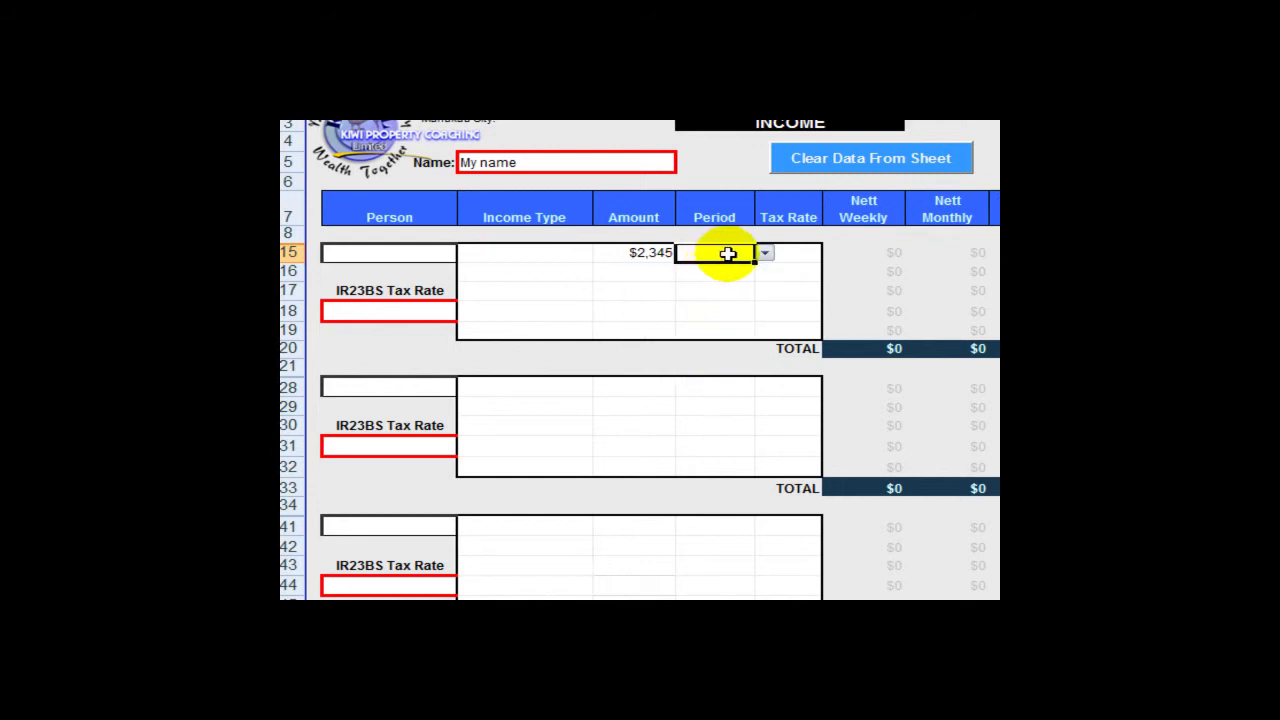
{"action": "key", "text": "Tab"}
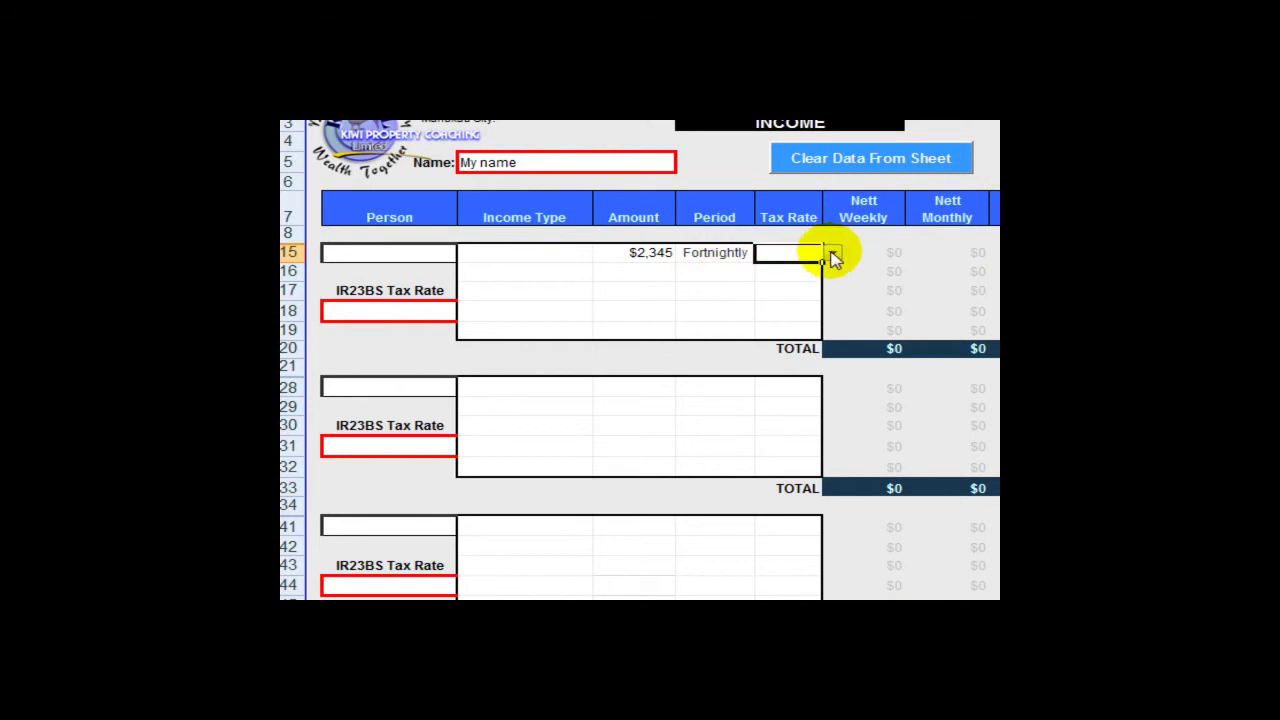
- Set the tax rate of the first income row to Before
{"action": "left_click", "coordinate": [833, 253]}
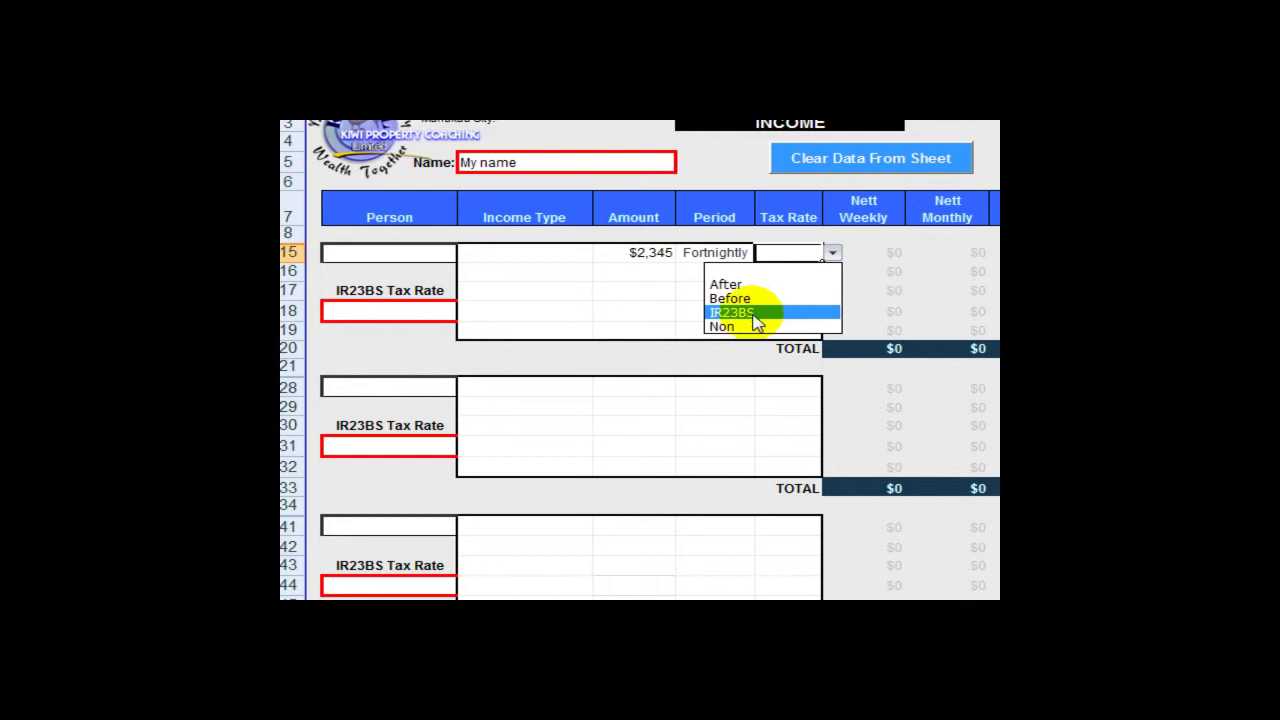
{"action": "left_click", "coordinate": [812, 250]}
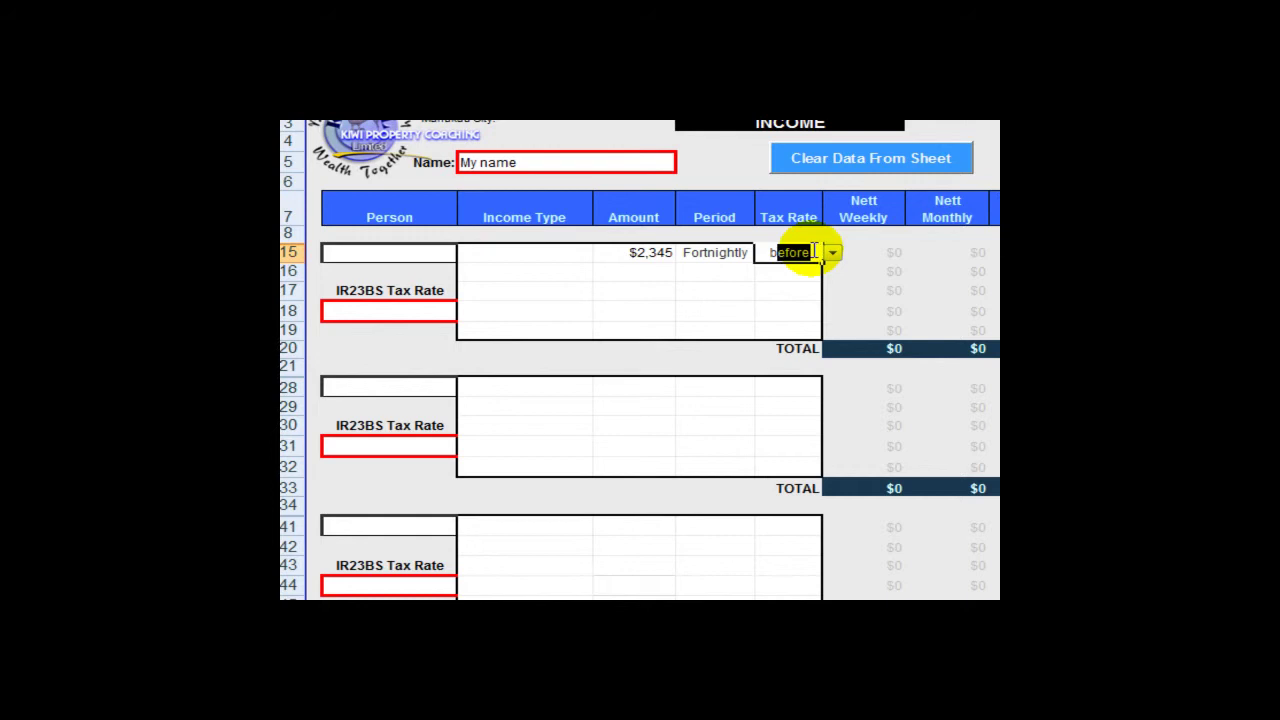
{"action": "key", "text": "Tab"}
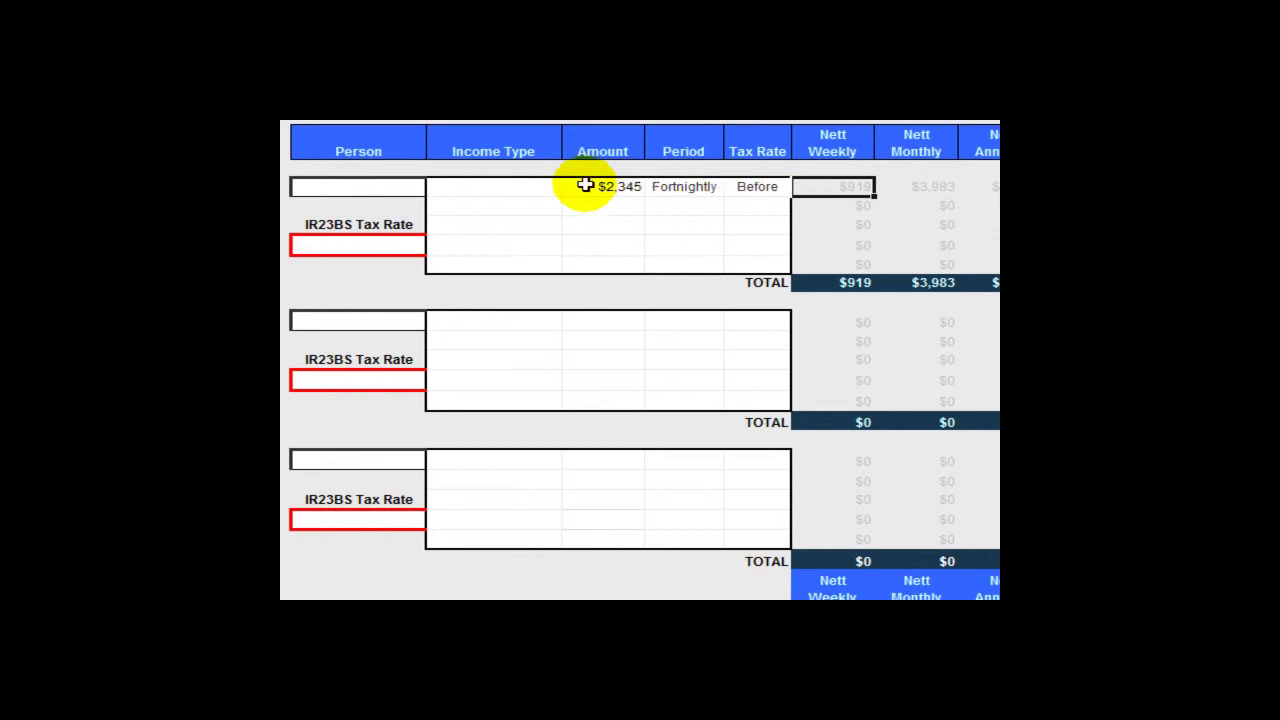
- Change the tax rate of the first income row to After
{"action": "left_click", "coordinate": [755, 187]}
{"action": "left_click", "coordinate": [802, 188]}
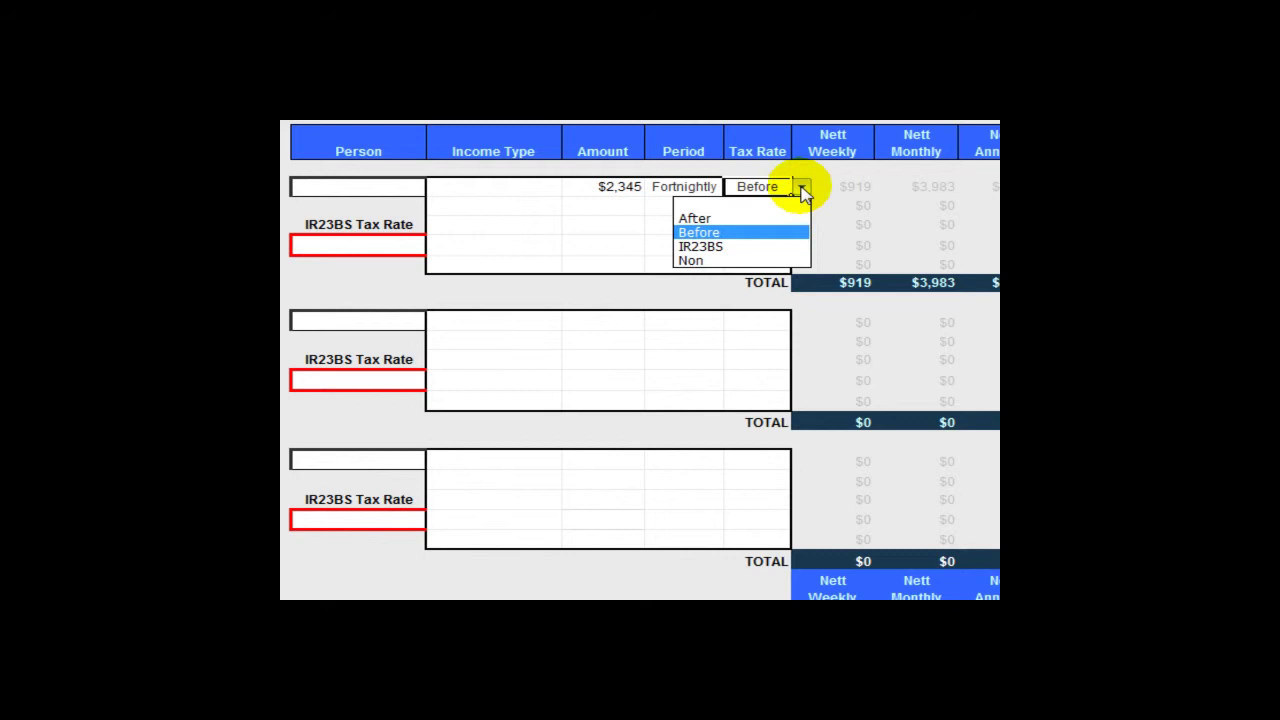
{"action": "left_click", "coordinate": [724, 215]}
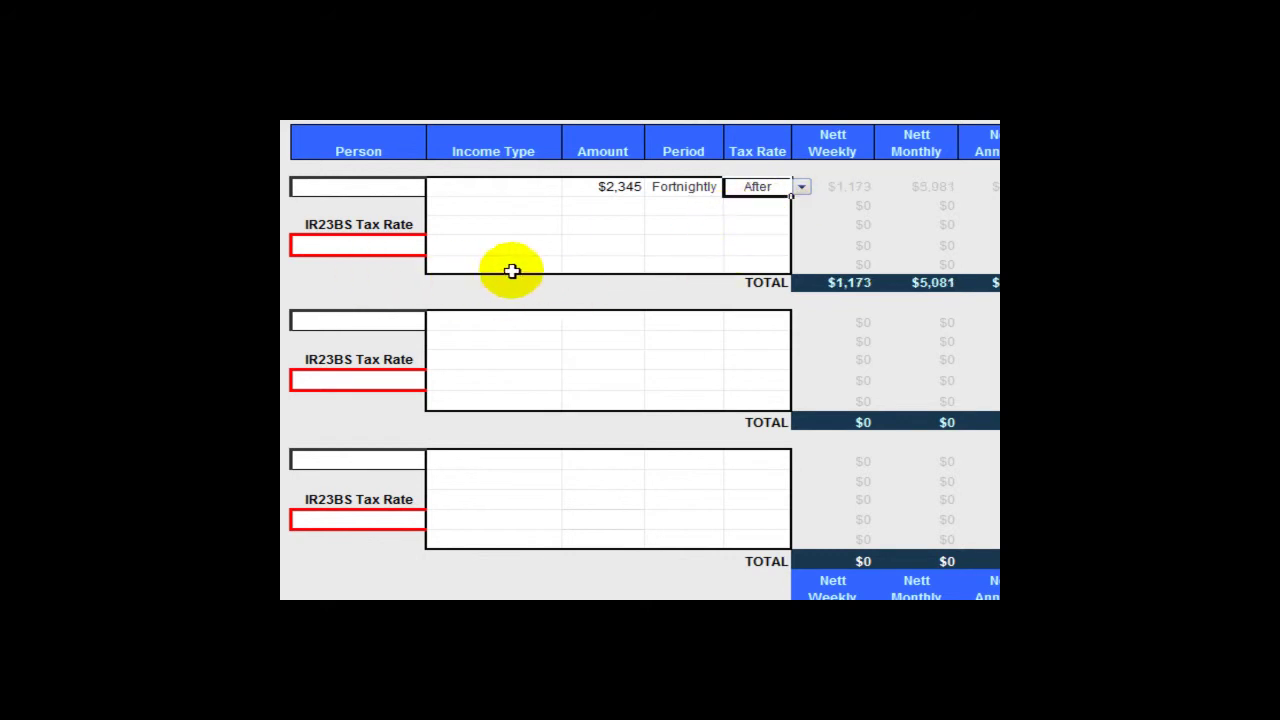
{"action": "key", "text": "Right"}
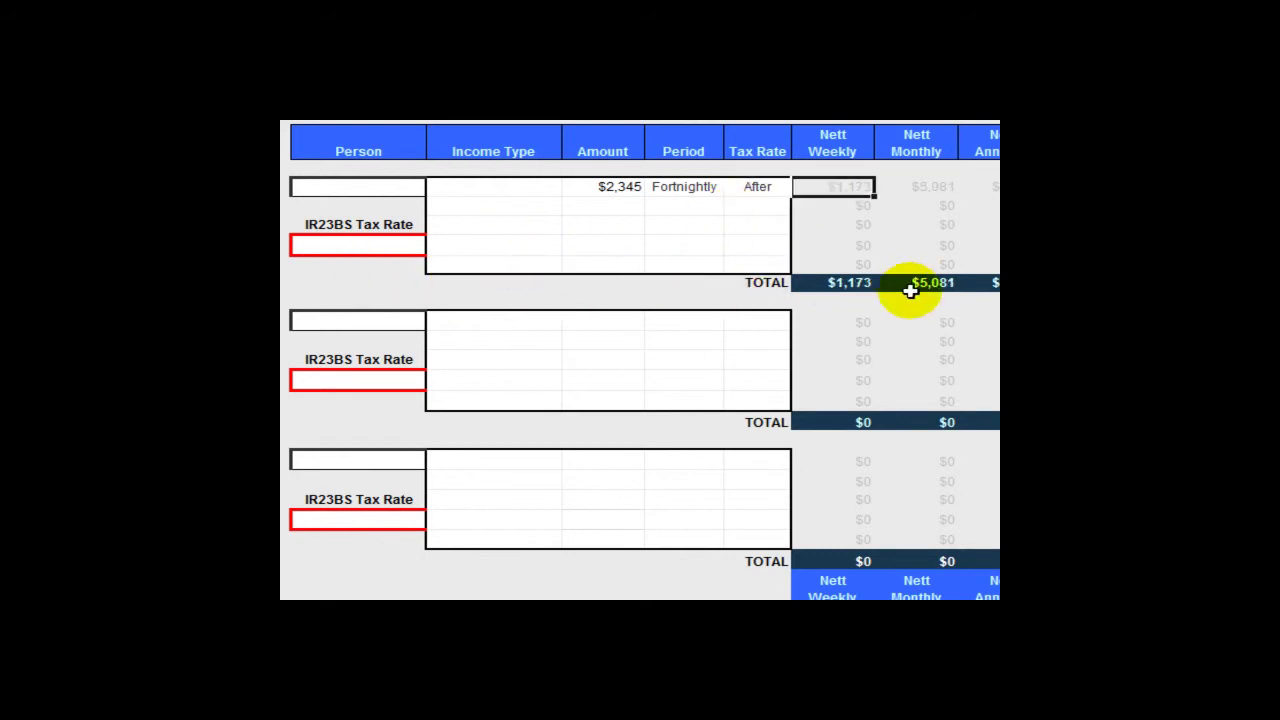
- Set the first person's IR23BS tax rate to 18%
{"action": "left_click", "coordinate": [345, 245]}
{"action": "type", "text": "18%"}
{"action": "key", "text": "Tab"}
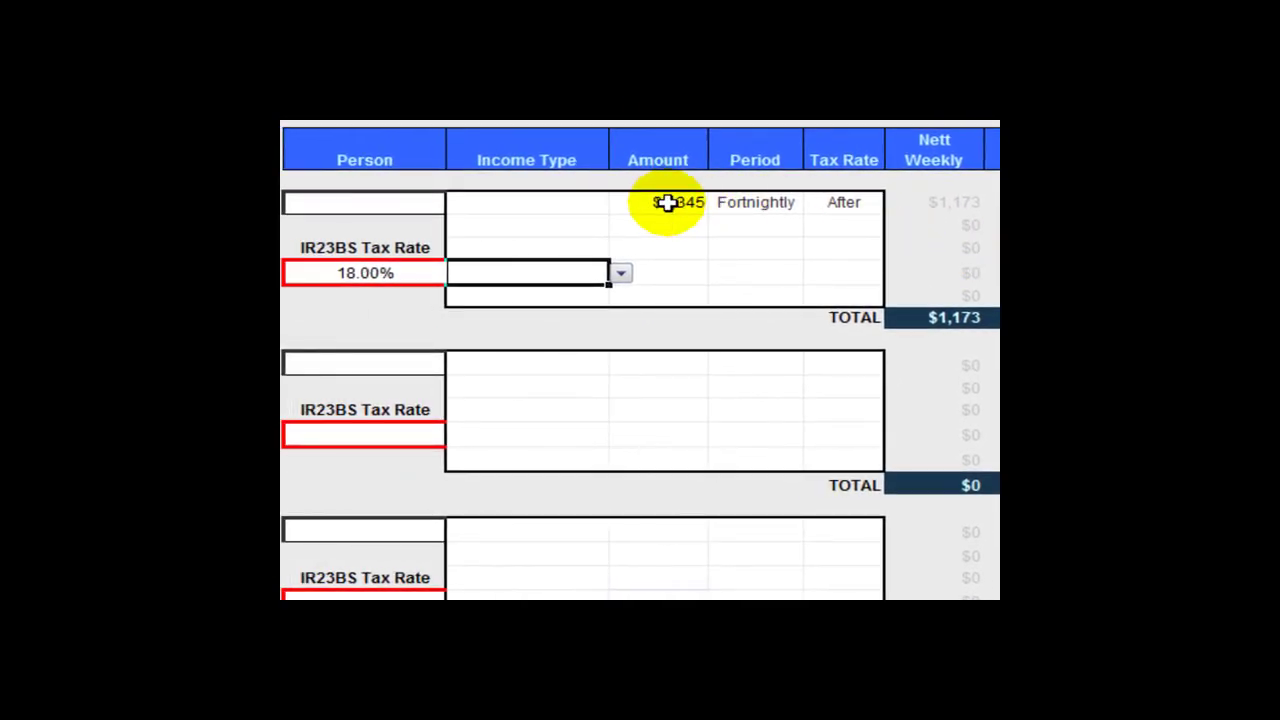
- Change the first income row to an amount of 81484, the period Annually and the tax rate Before
{"action": "left_click", "coordinate": [667, 203]}
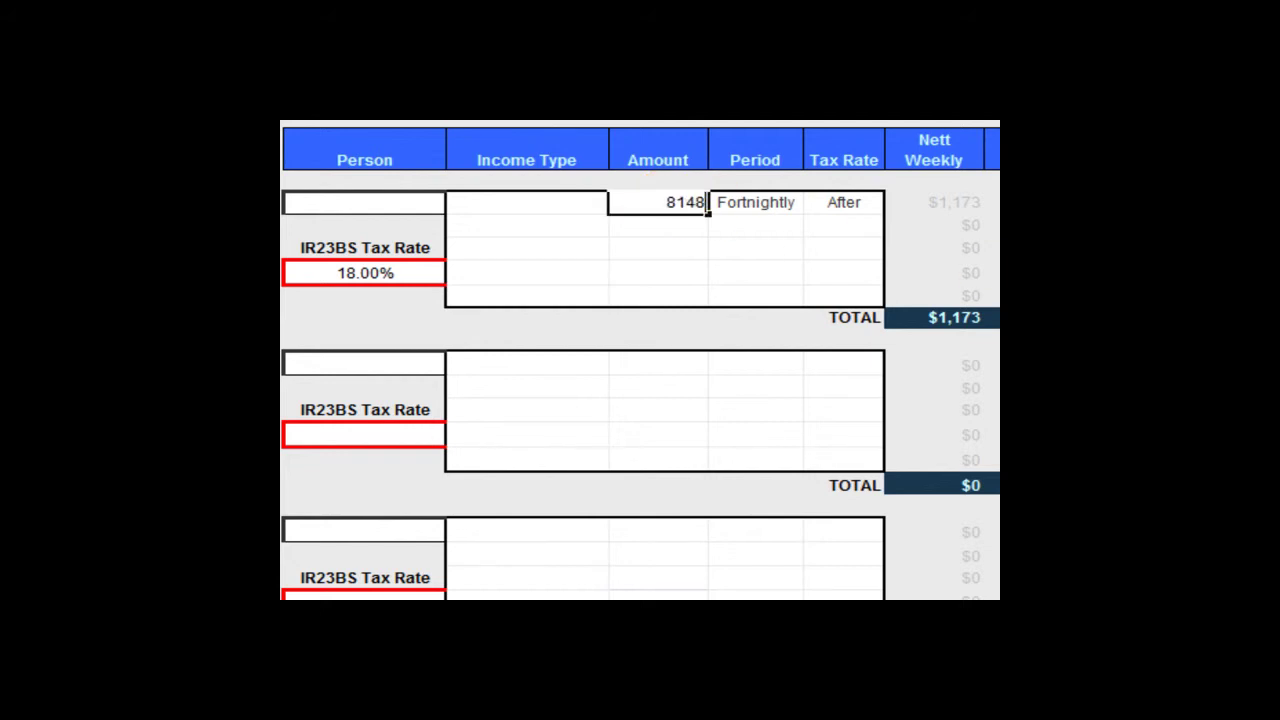
{"action": "key", "text": "Tab"}
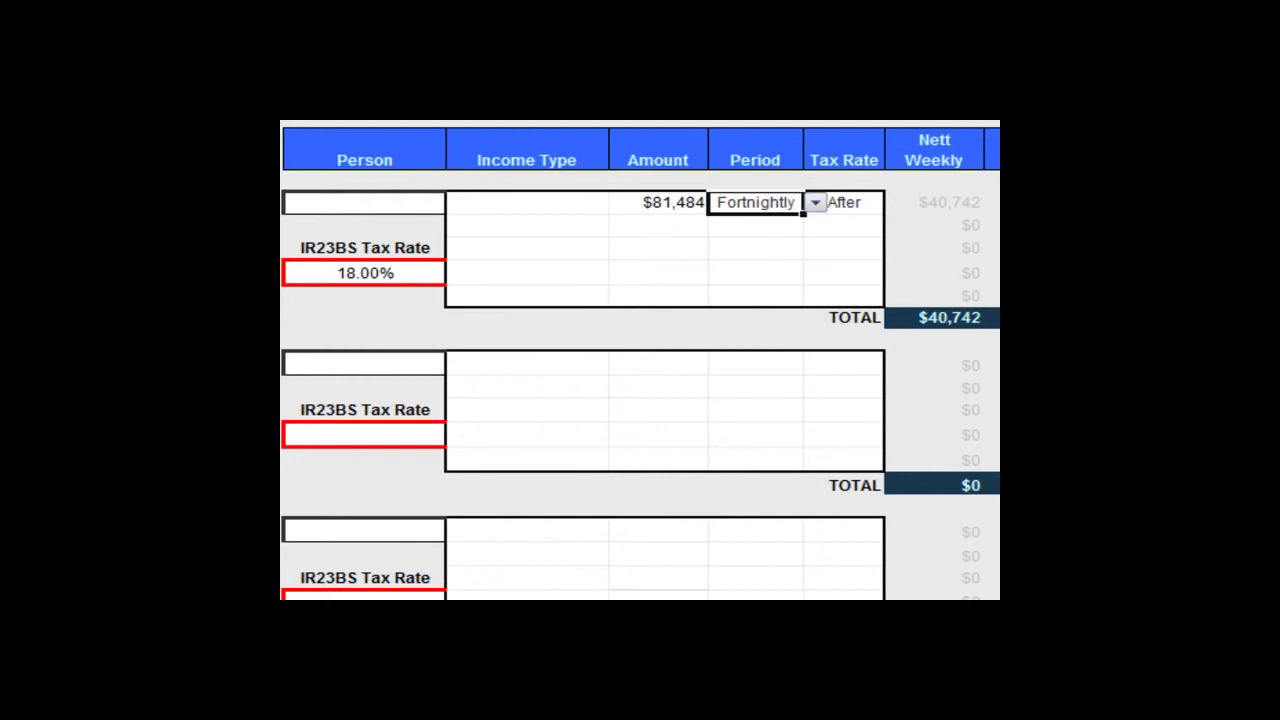
{"action": "type", "text": "Annually"}
{"action": "key", "text": "Tab"}
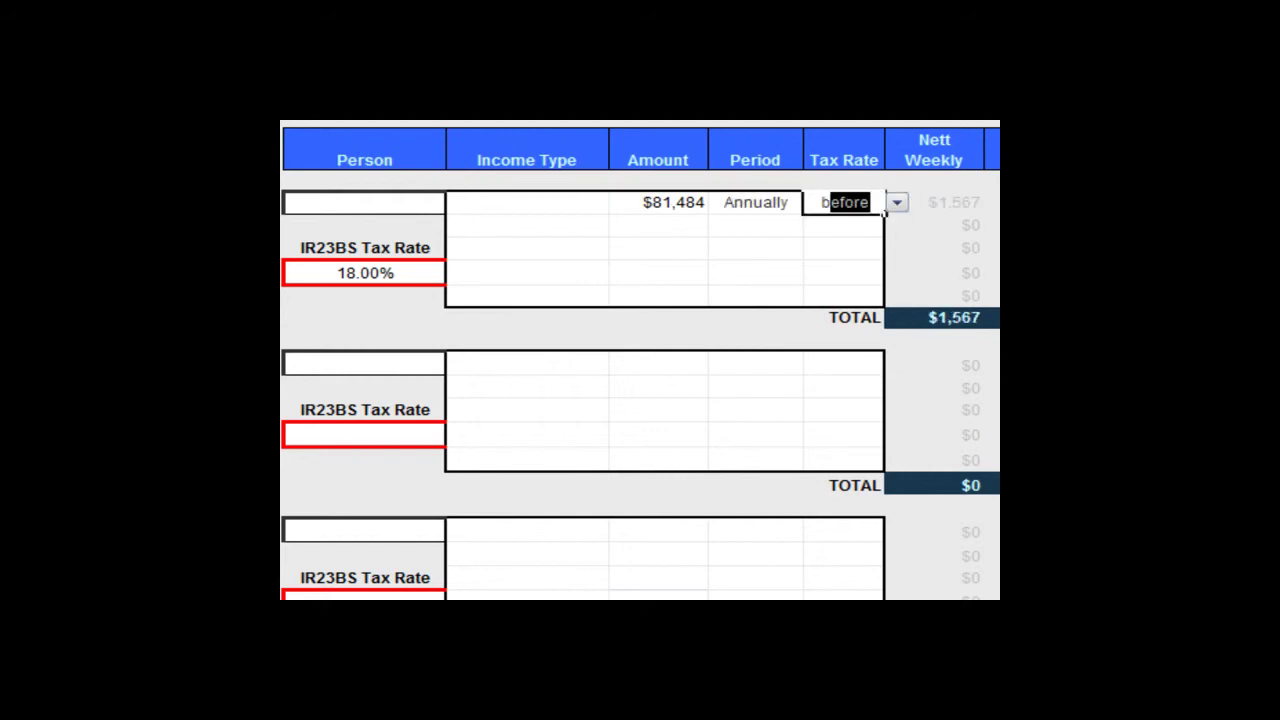
{"action": "type", "text": "b"}
{"action": "key", "text": "Tab"}
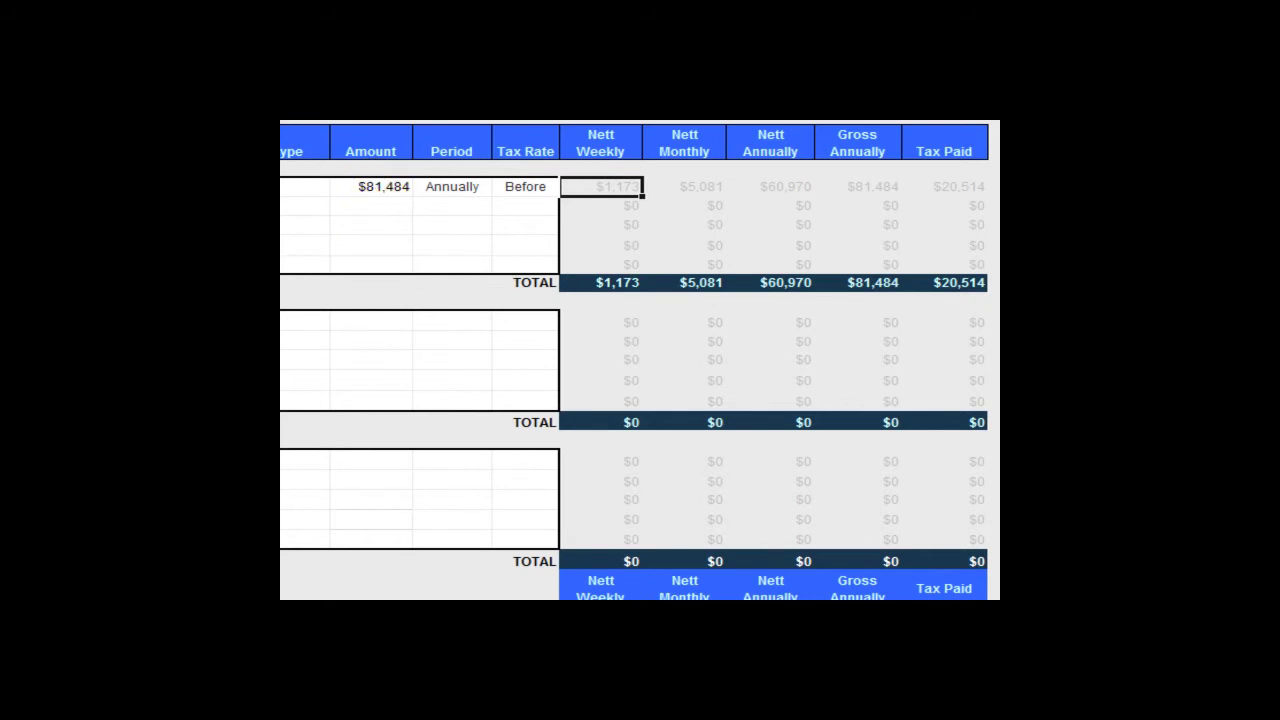
- Switch the first income row's tax rate to IR23BS
{"action": "left_click", "coordinate": [529, 187]}
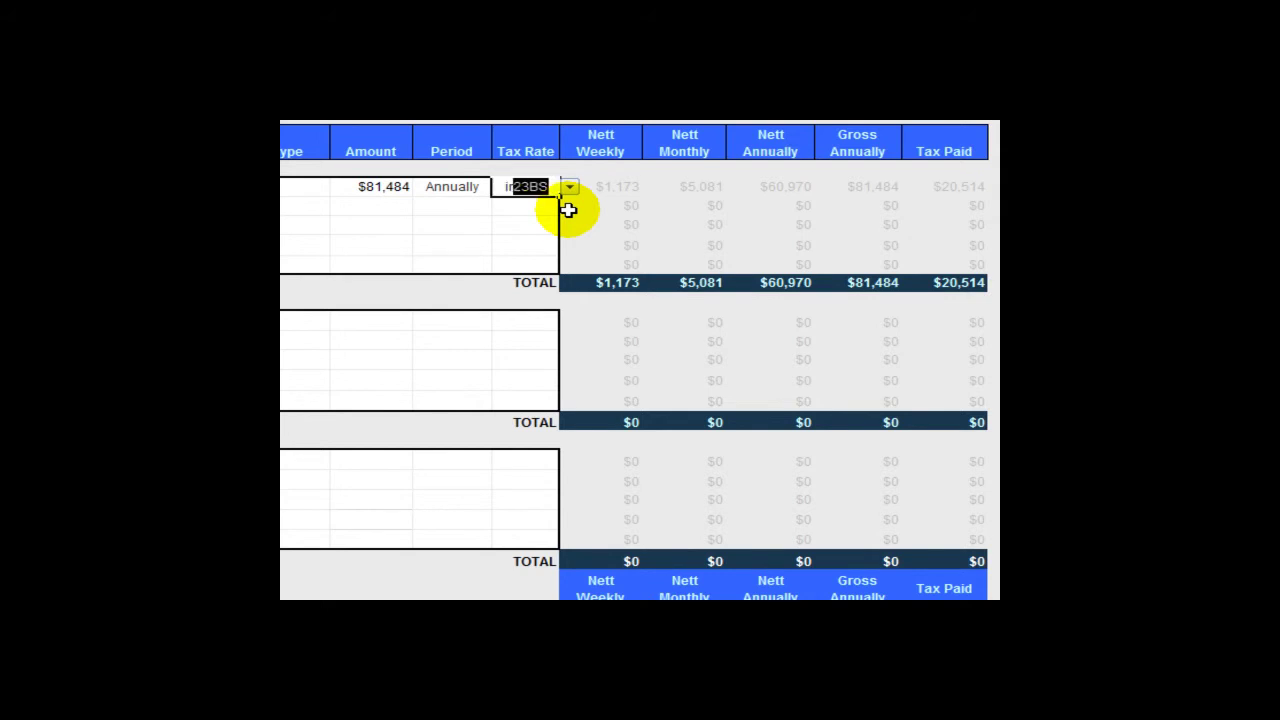
{"action": "type", "text": "ir"}
{"action": "key", "text": "Return"}
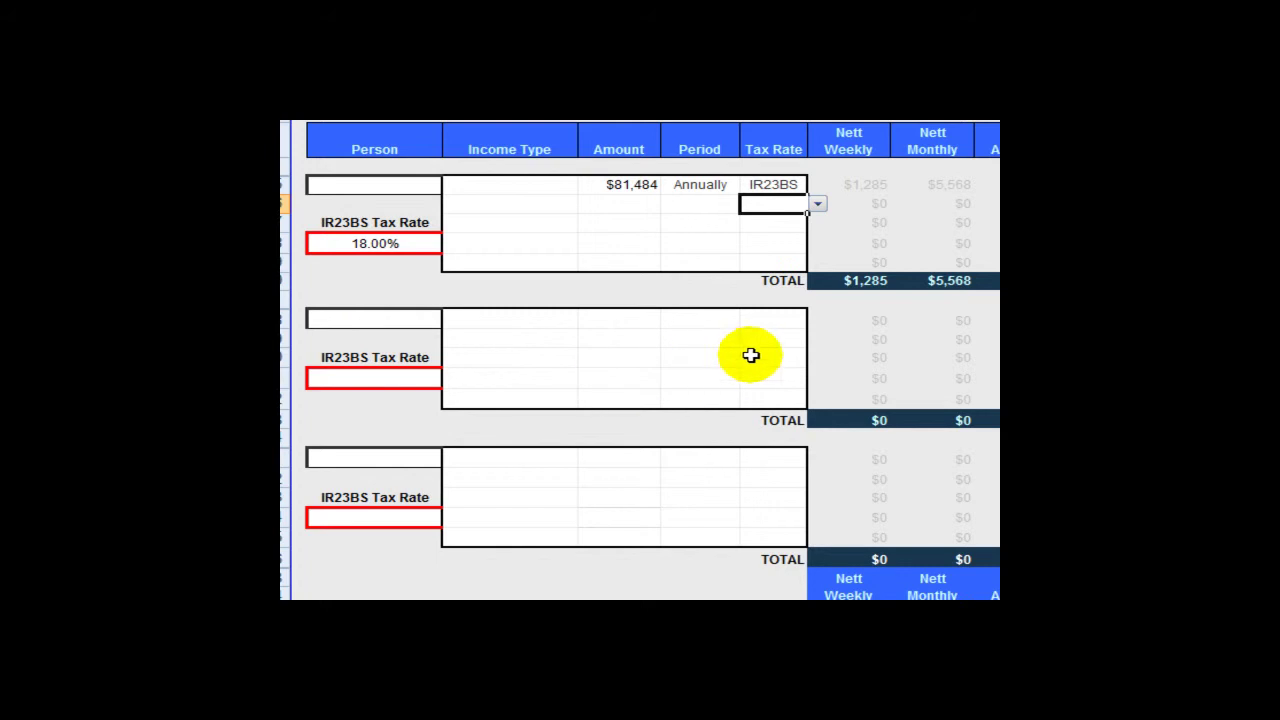
- Enter ANZ as the bank in the first row of the Current Mortgages table
{"action": "scroll", "coordinate": [748, 354], "scroll_direction": "down", "scroll_amount": 1}
{"action": "scroll", "coordinate": [732, 331], "scroll_direction": "down", "scroll_amount": 1}
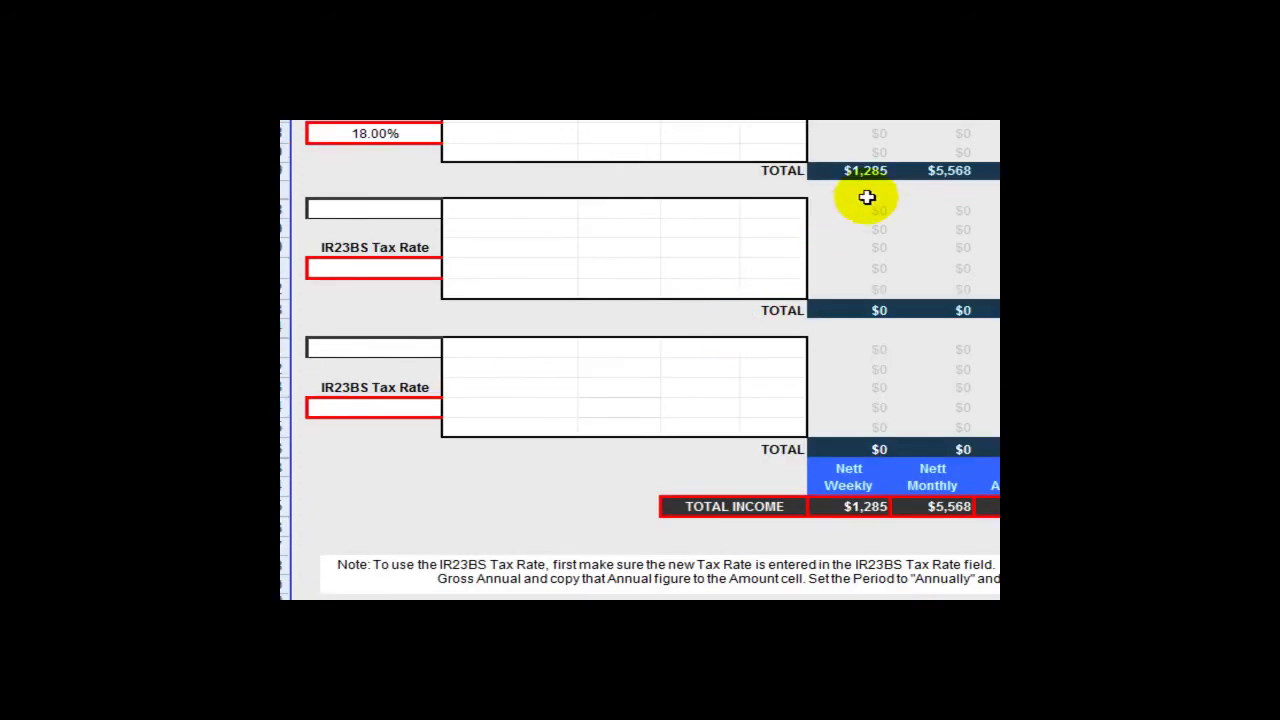
{"action": "scroll", "coordinate": [855, 289], "scroll_direction": "down", "scroll_amount": 3}
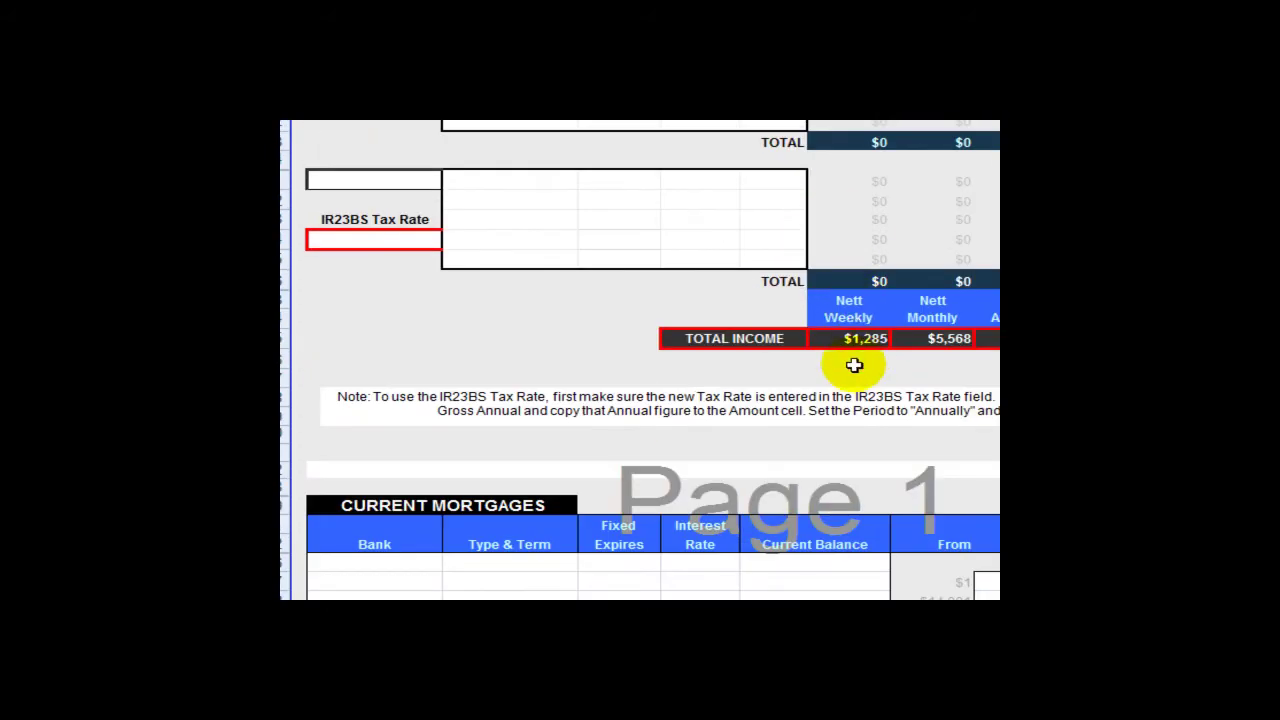
{"action": "scroll", "coordinate": [849, 356], "scroll_direction": "down", "scroll_amount": 4}
{"action": "scroll", "coordinate": [843, 355], "scroll_direction": "down", "scroll_amount": 3}
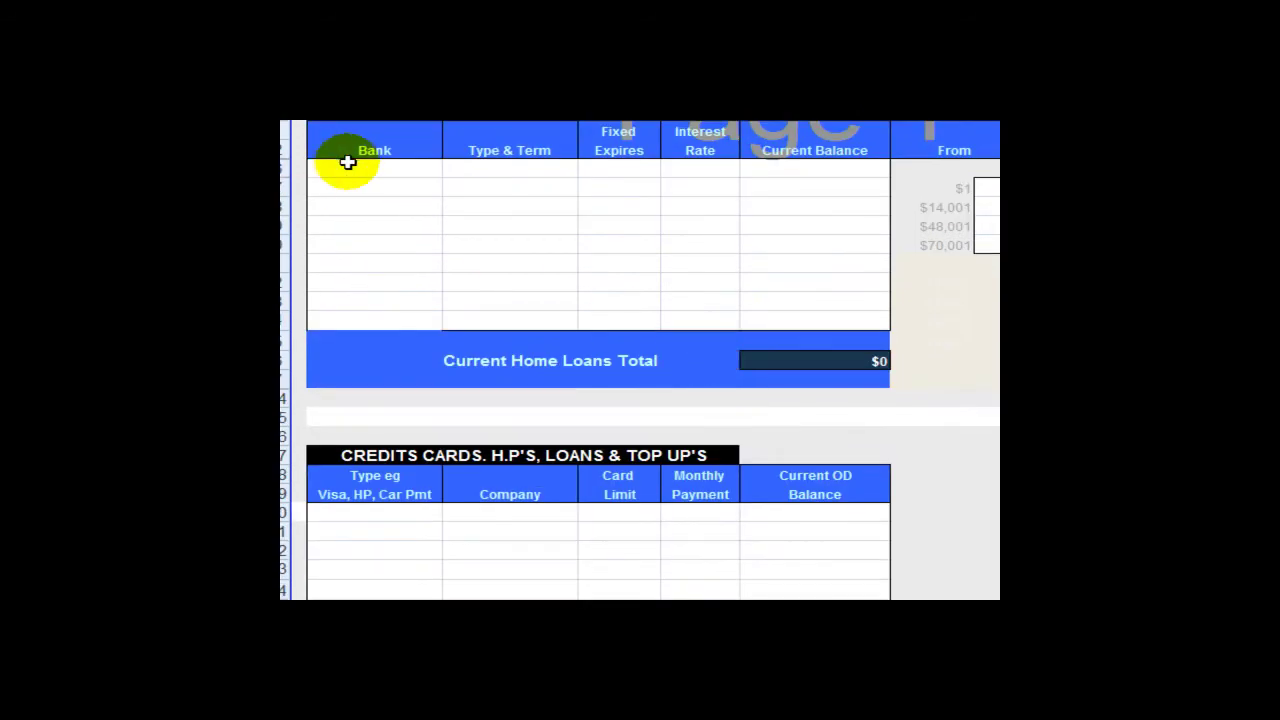
{"action": "left_click", "coordinate": [418, 171]}
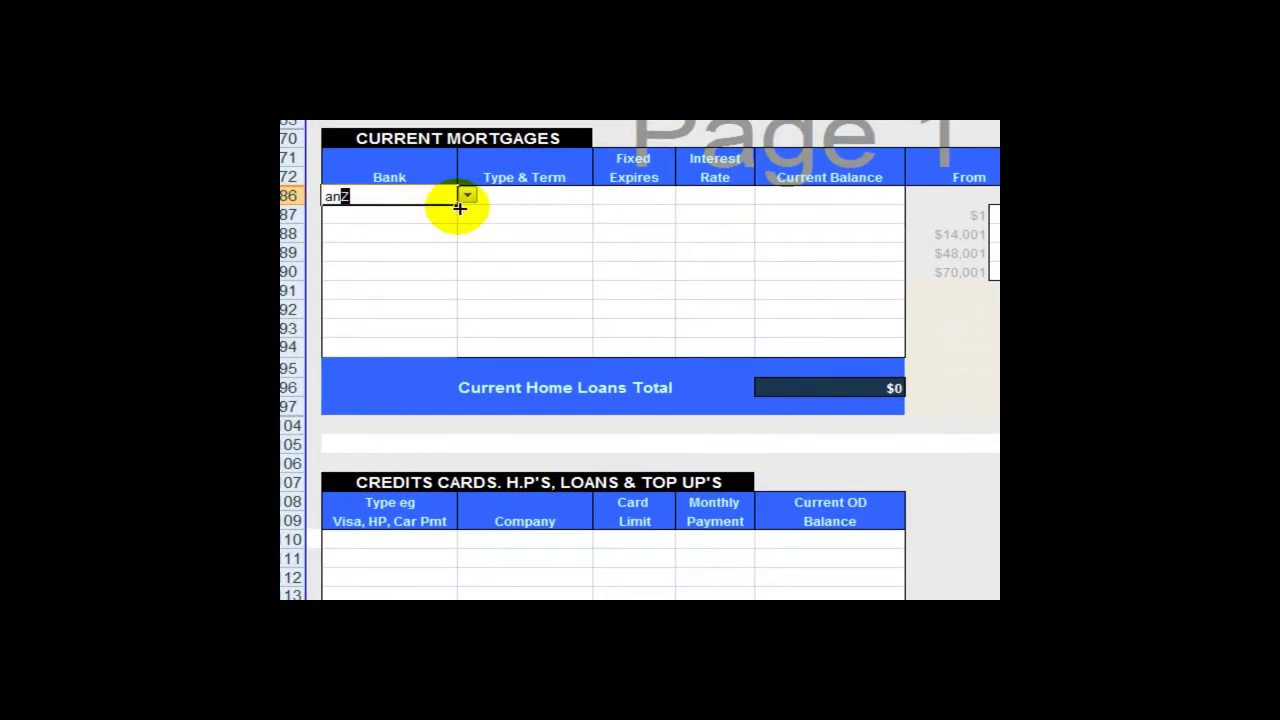
{"action": "key", "text": "Tab"}
{"action": "left_click", "coordinate": [429, 198]}
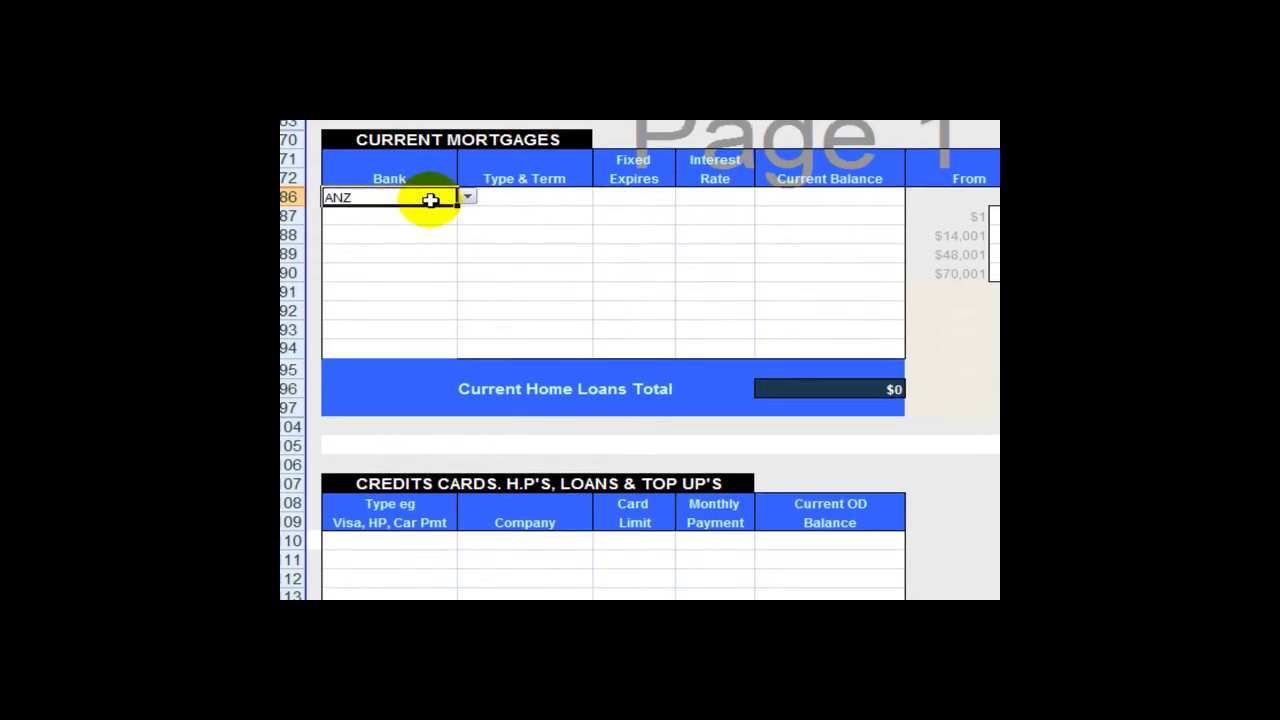
- Look through the available banks and set the first mortgage's bank back to blank
{"action": "left_click", "coordinate": [464, 200]}
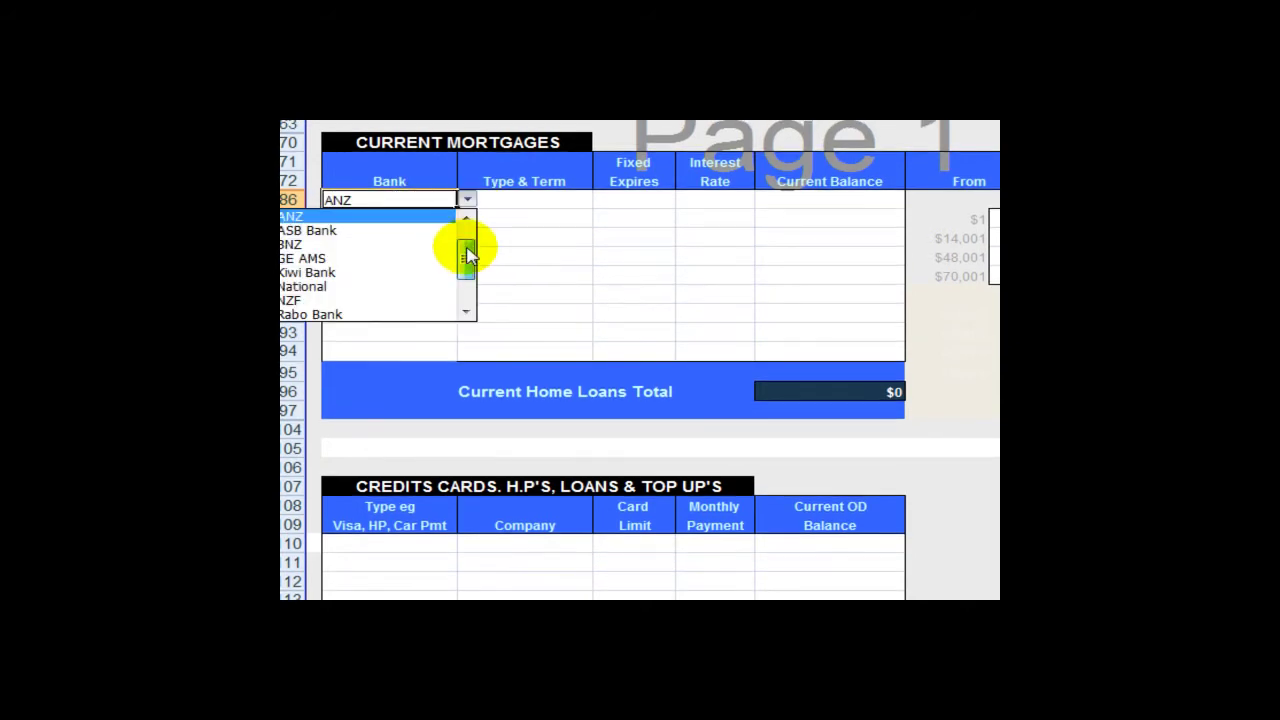
{"action": "left_click_drag", "start_coordinate": [470, 252], "coordinate": [449, 323]}
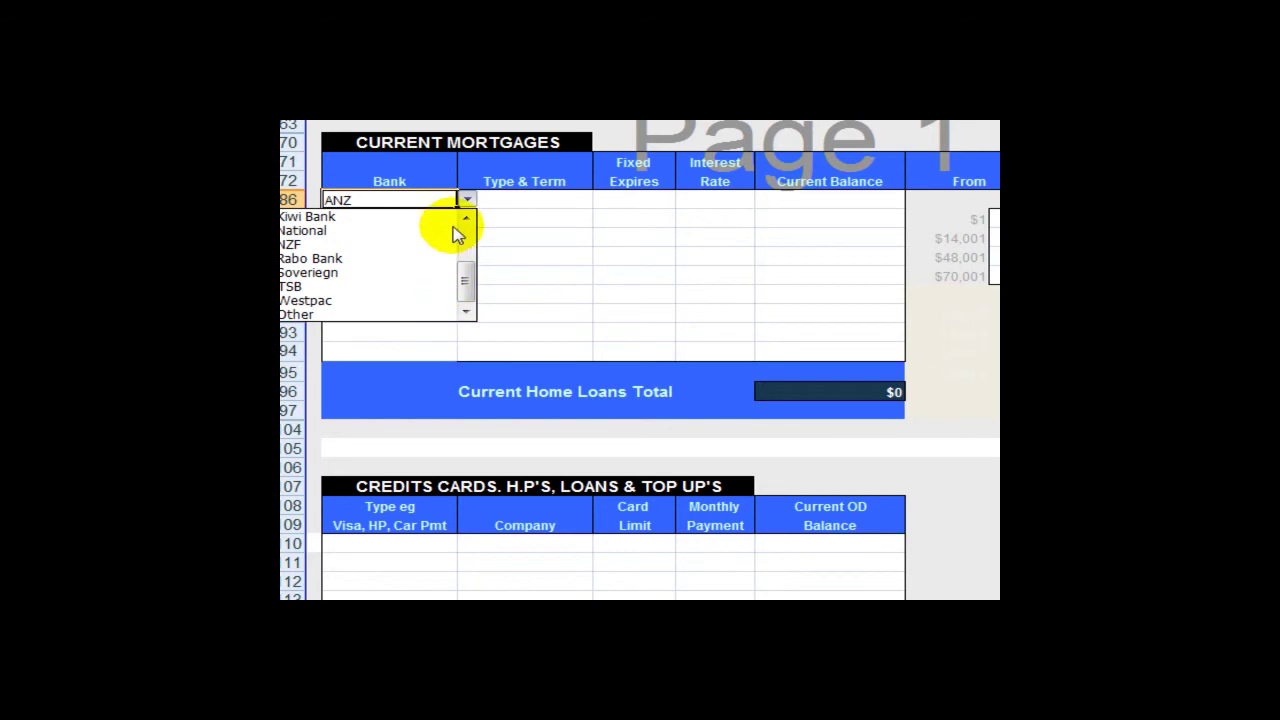
{"action": "left_click_drag", "start_coordinate": [465, 280], "coordinate": [466, 225]}
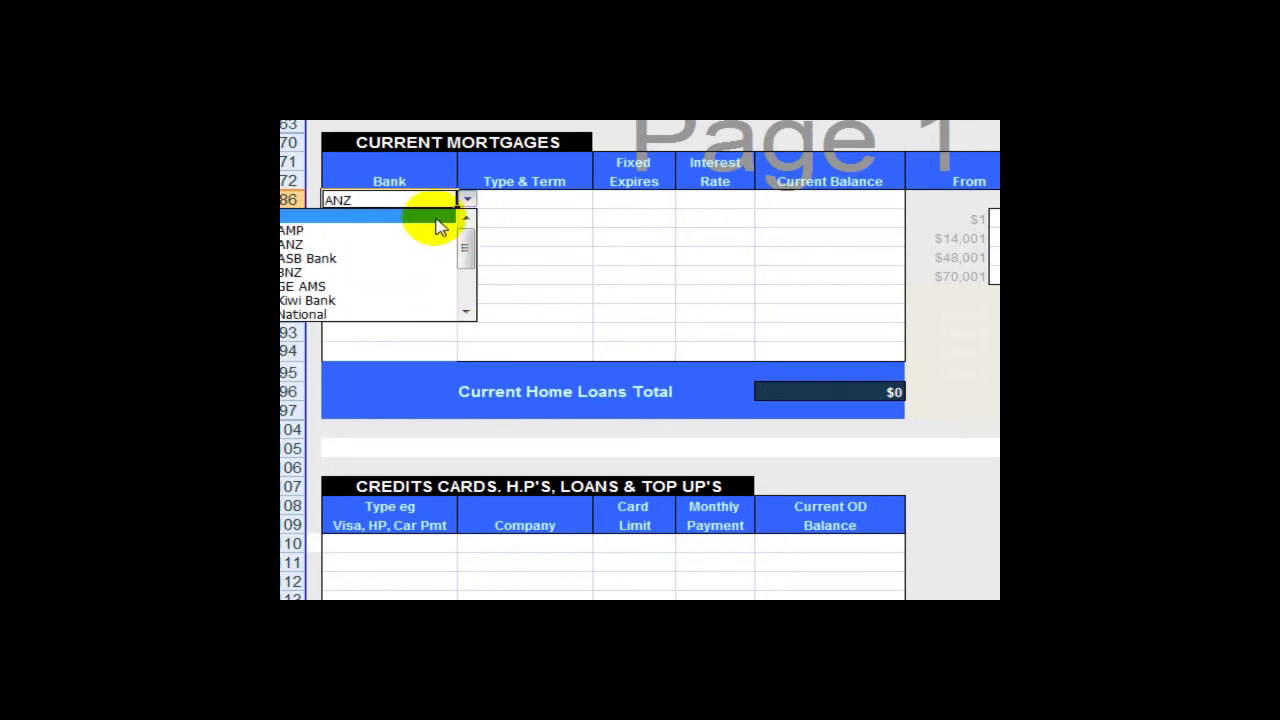
{"action": "left_click", "coordinate": [428, 217]}
- Set the Type & Term of the first current mortgage to 6 months
{"action": "left_click", "coordinate": [560, 200]}
{"action": "left_click", "coordinate": [602, 199]}
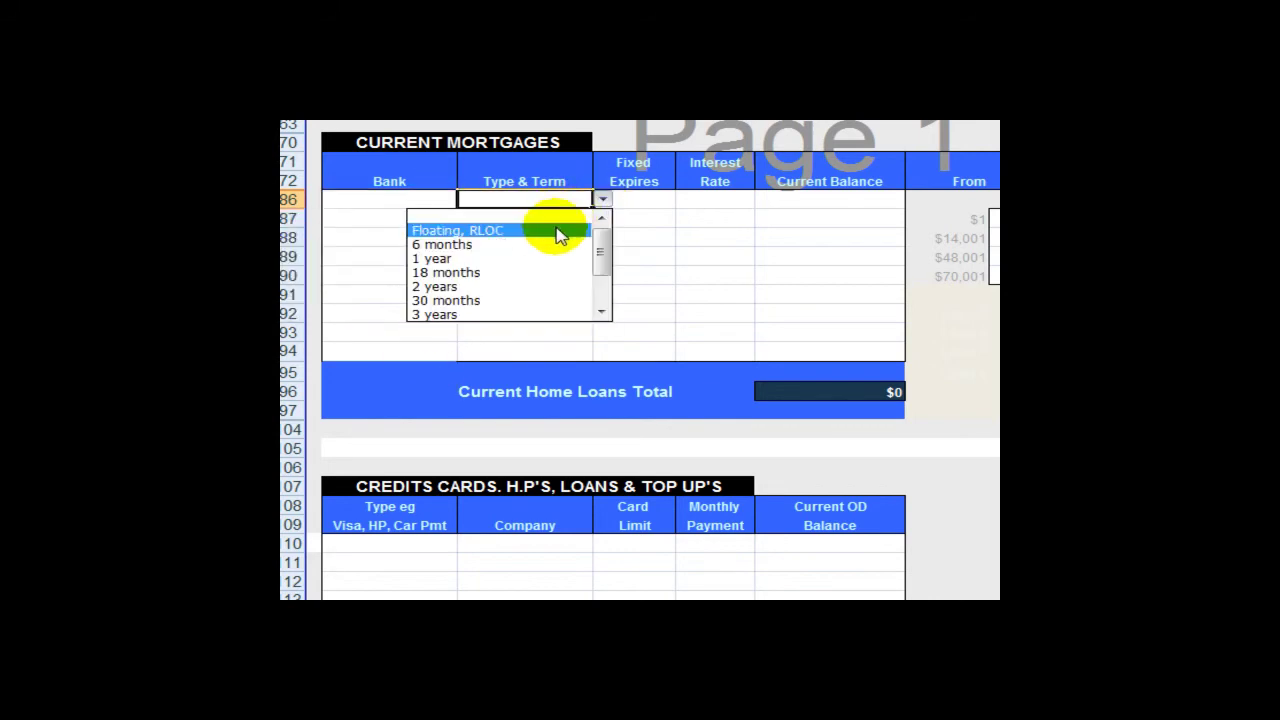
{"action": "left_click", "coordinate": [566, 198]}
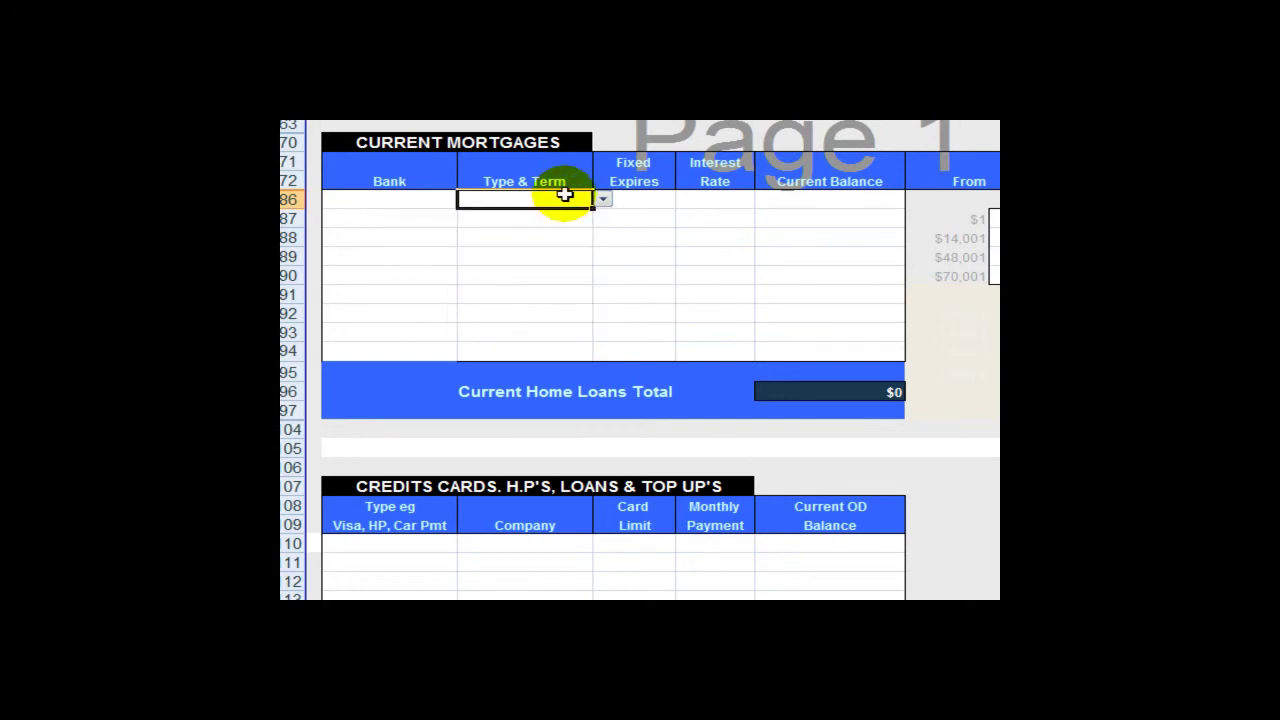
{"action": "type", "text": "f"}
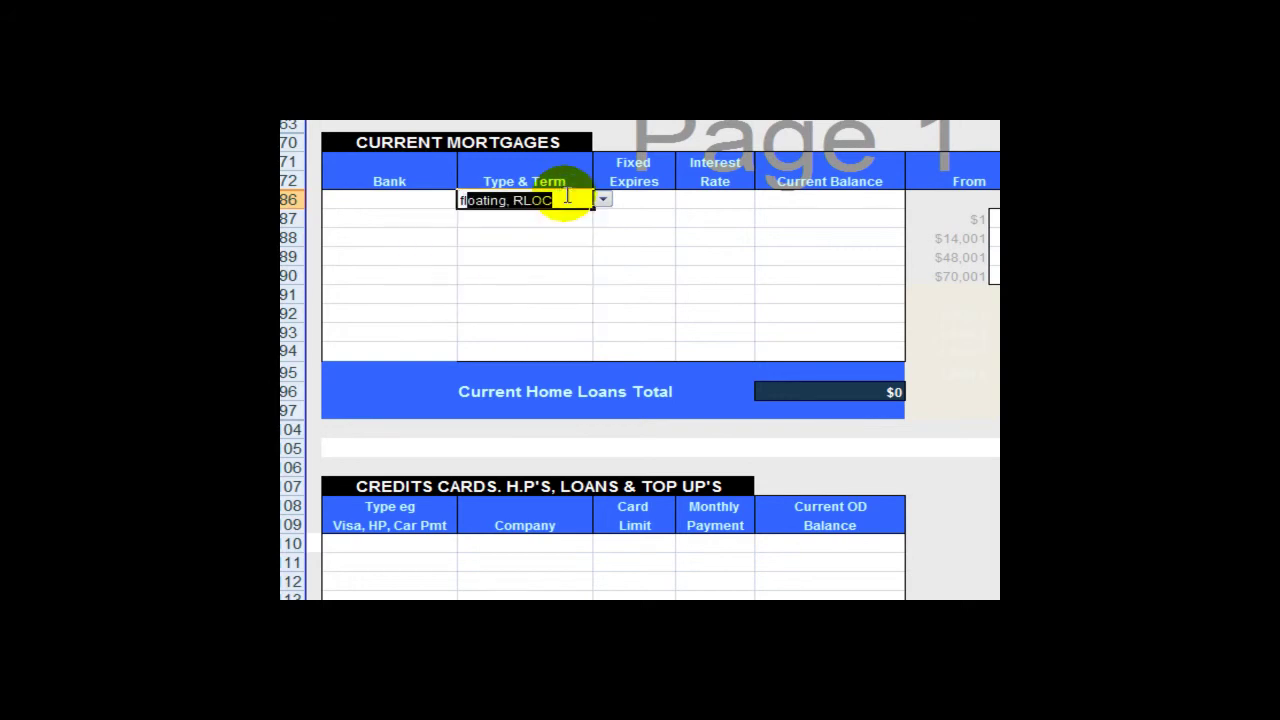
{"action": "key", "text": "BackSpace"}
{"action": "key", "text": "BackSpace"}
{"action": "type", "text": "6"}
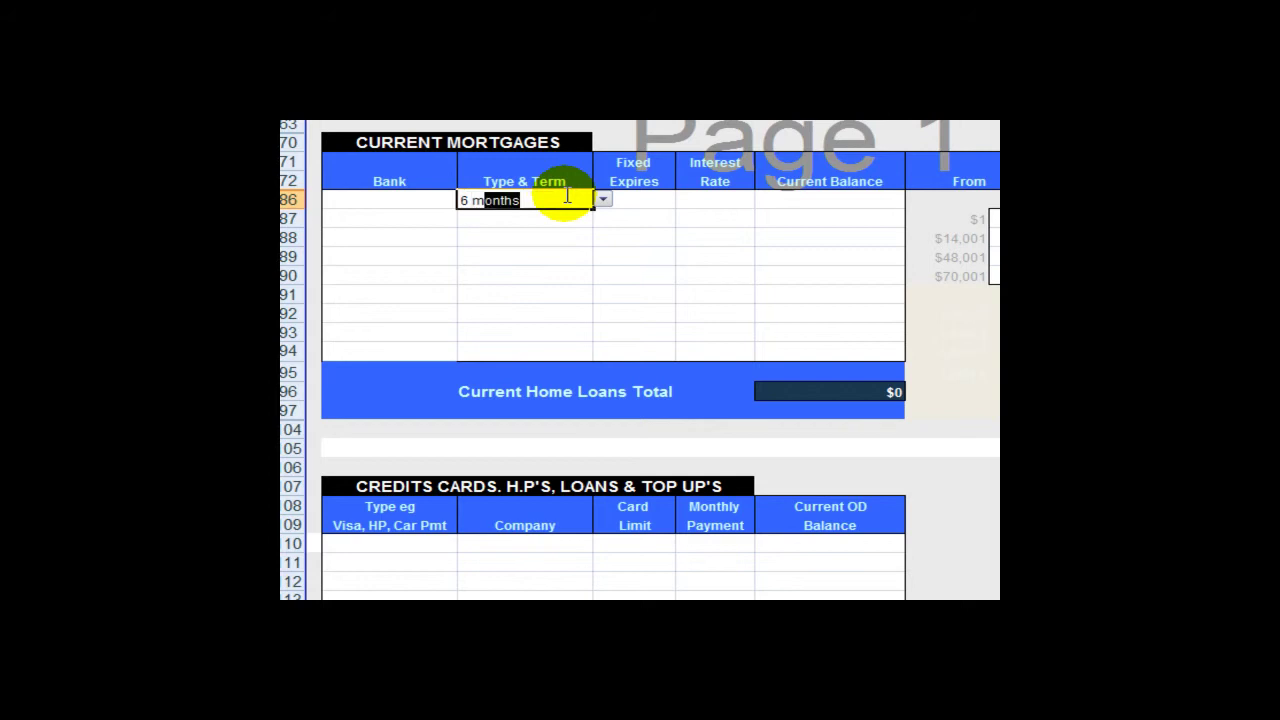
{"action": "type", "text": " m"}
{"action": "key", "text": "Tab"}
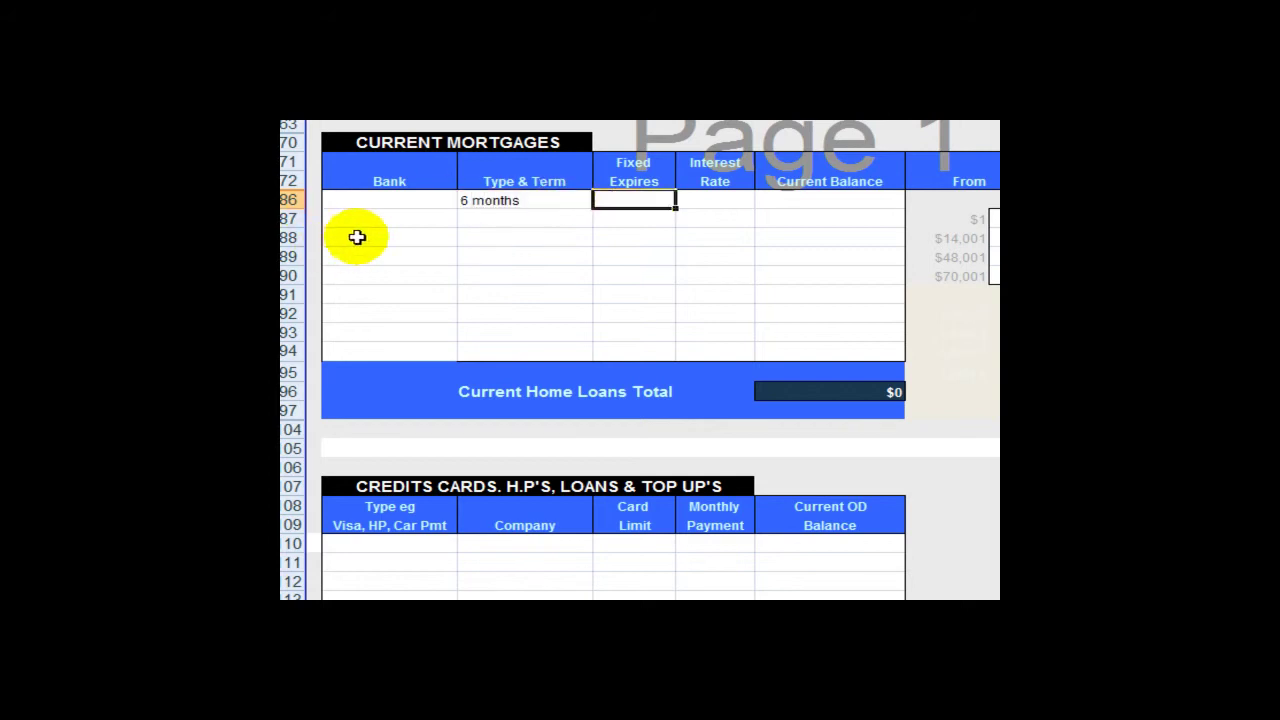
- Enter an interest rate of 6.30% and a current balance of 2345667 for the first mortgage
{"action": "left_click", "coordinate": [399, 351]}
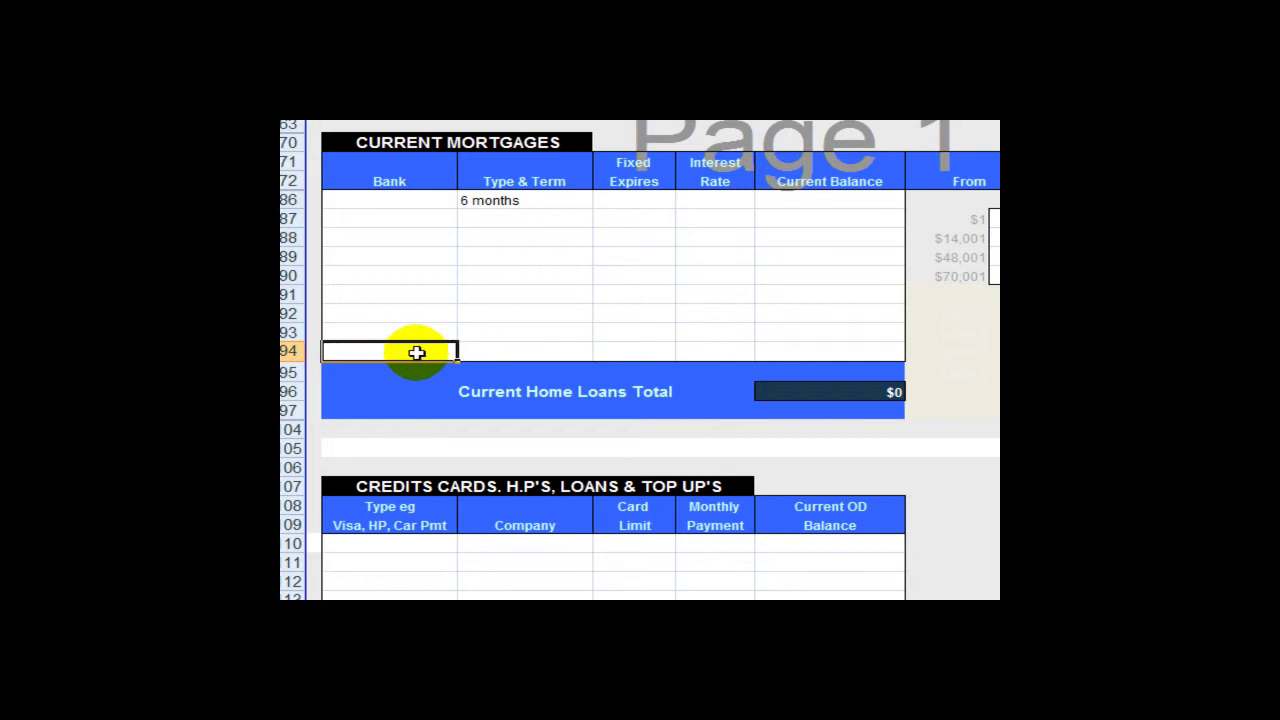
{"action": "left_click", "coordinate": [642, 199]}
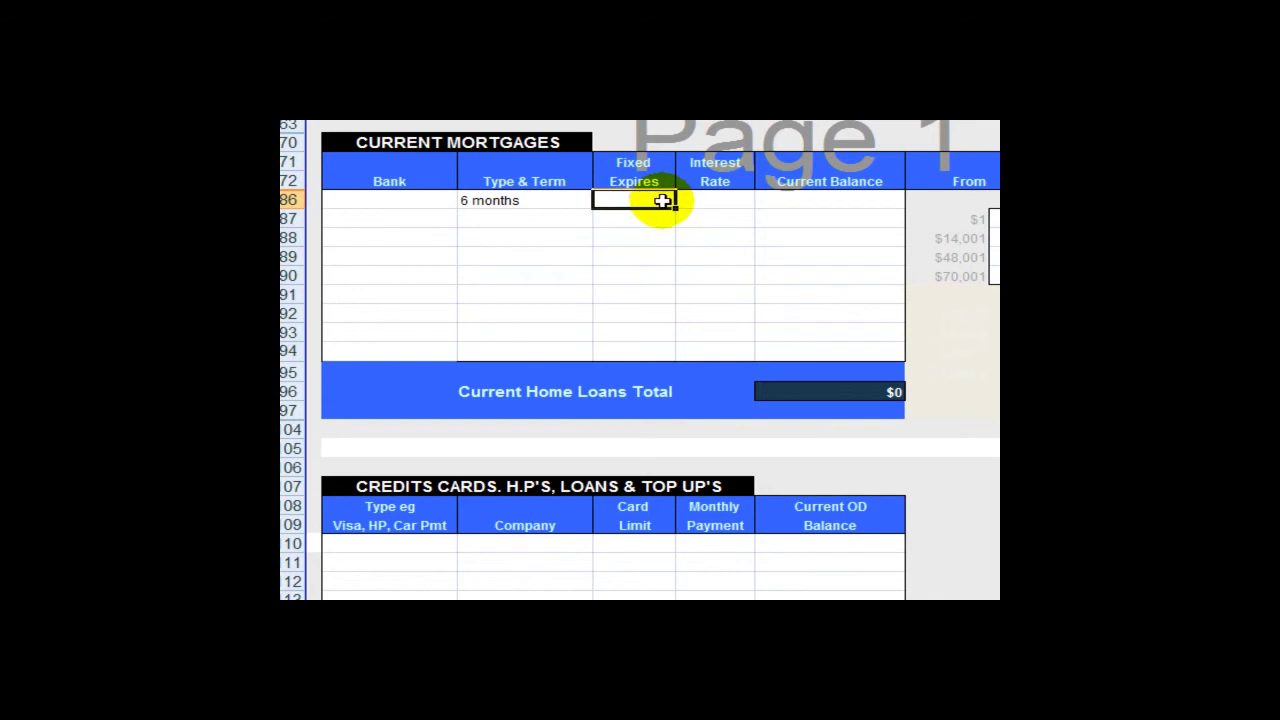
{"action": "left_click", "coordinate": [727, 198]}
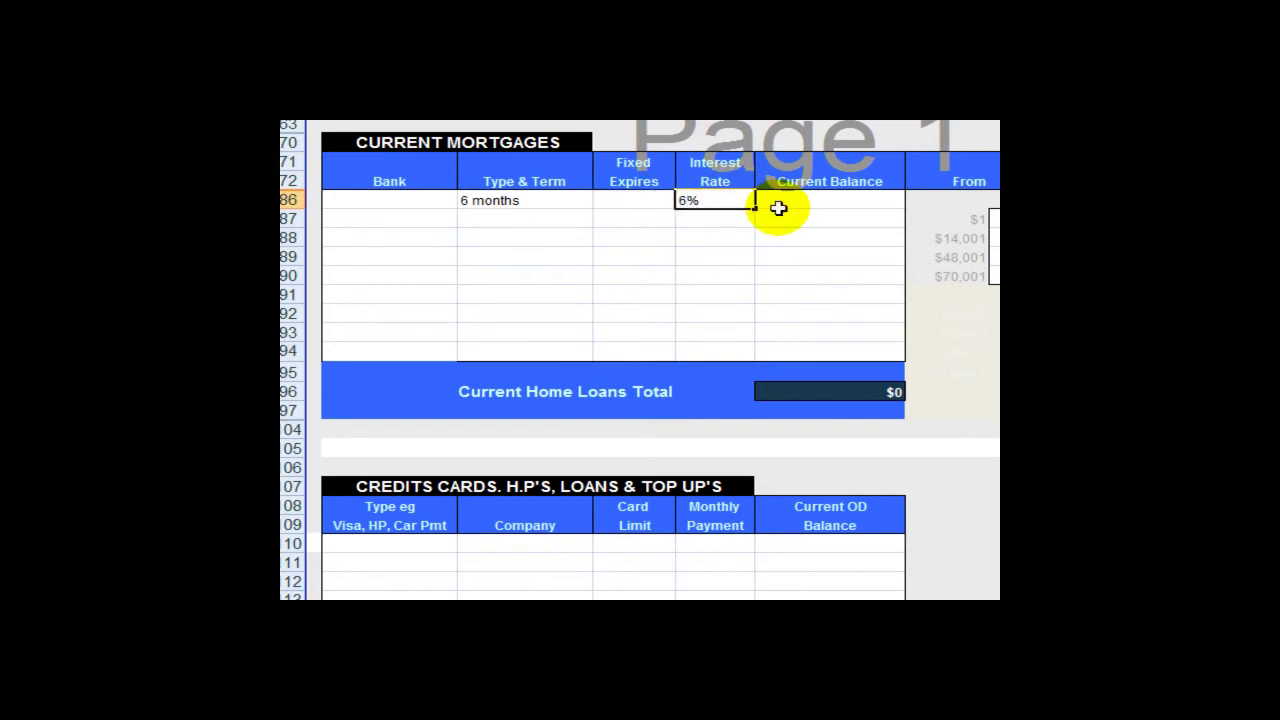
{"action": "left_click", "coordinate": [780, 207]}
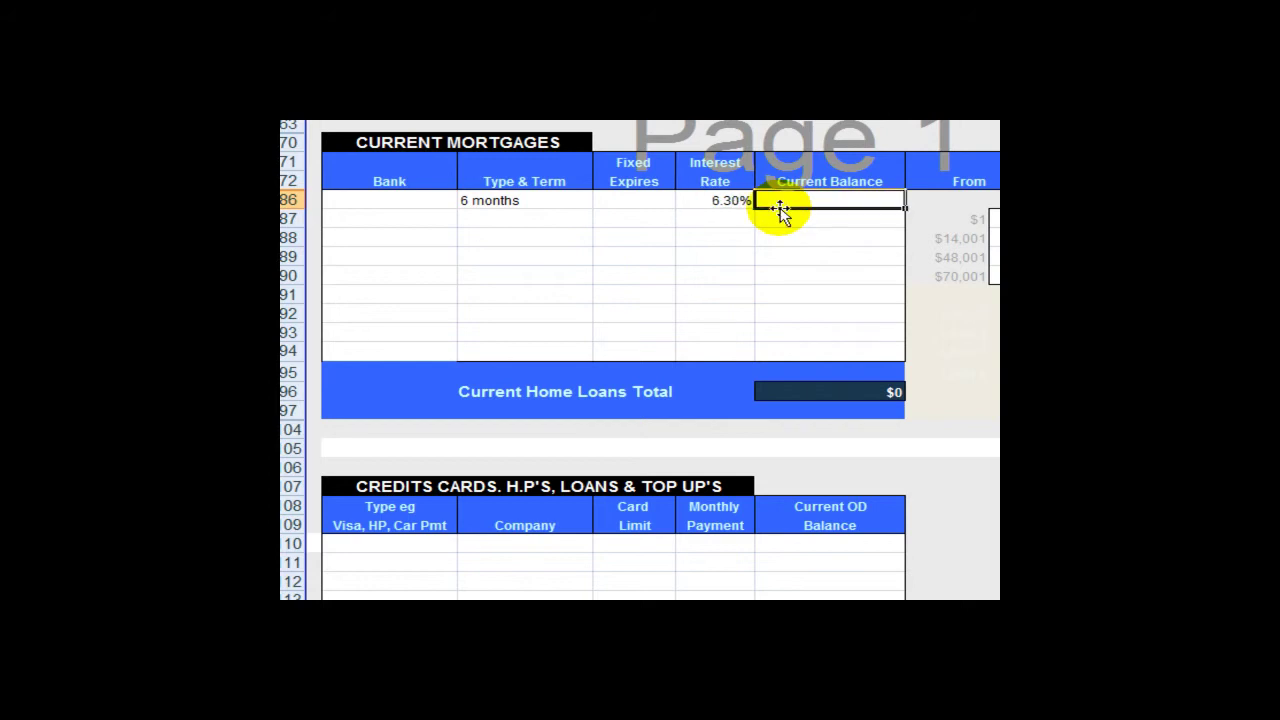
{"action": "type", "text": "2345667"}
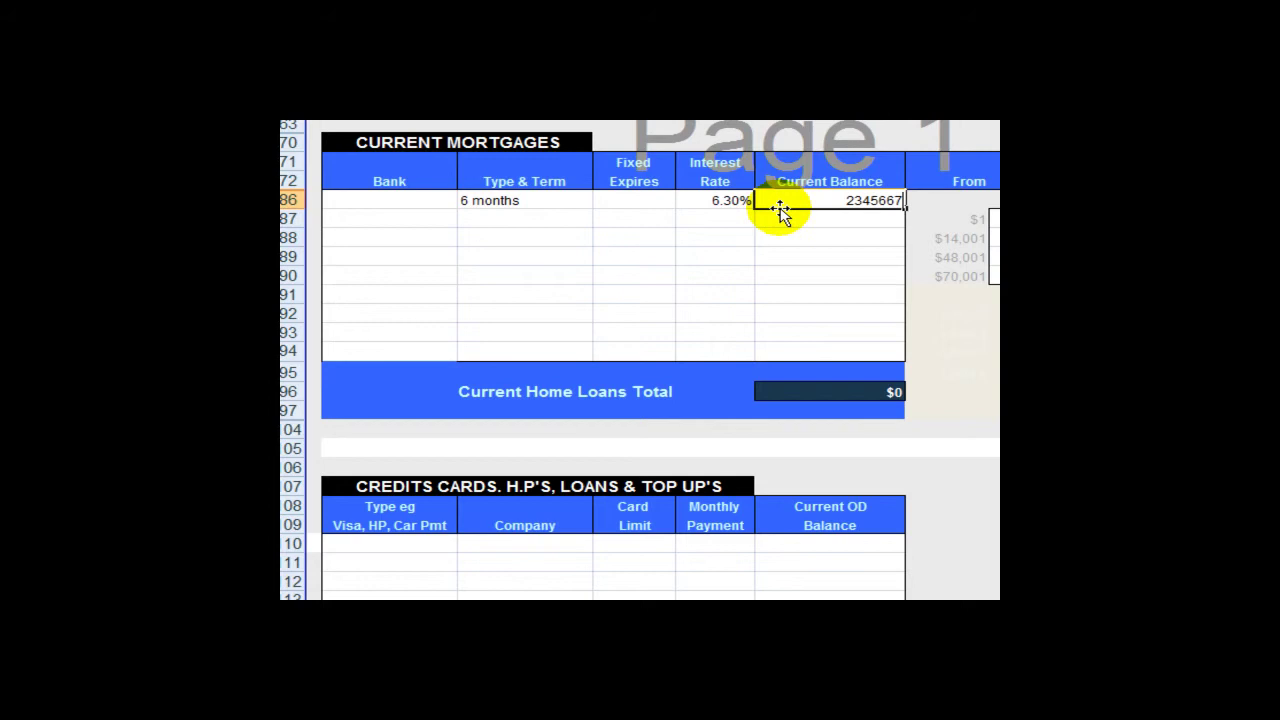
{"action": "key", "text": "Return"}
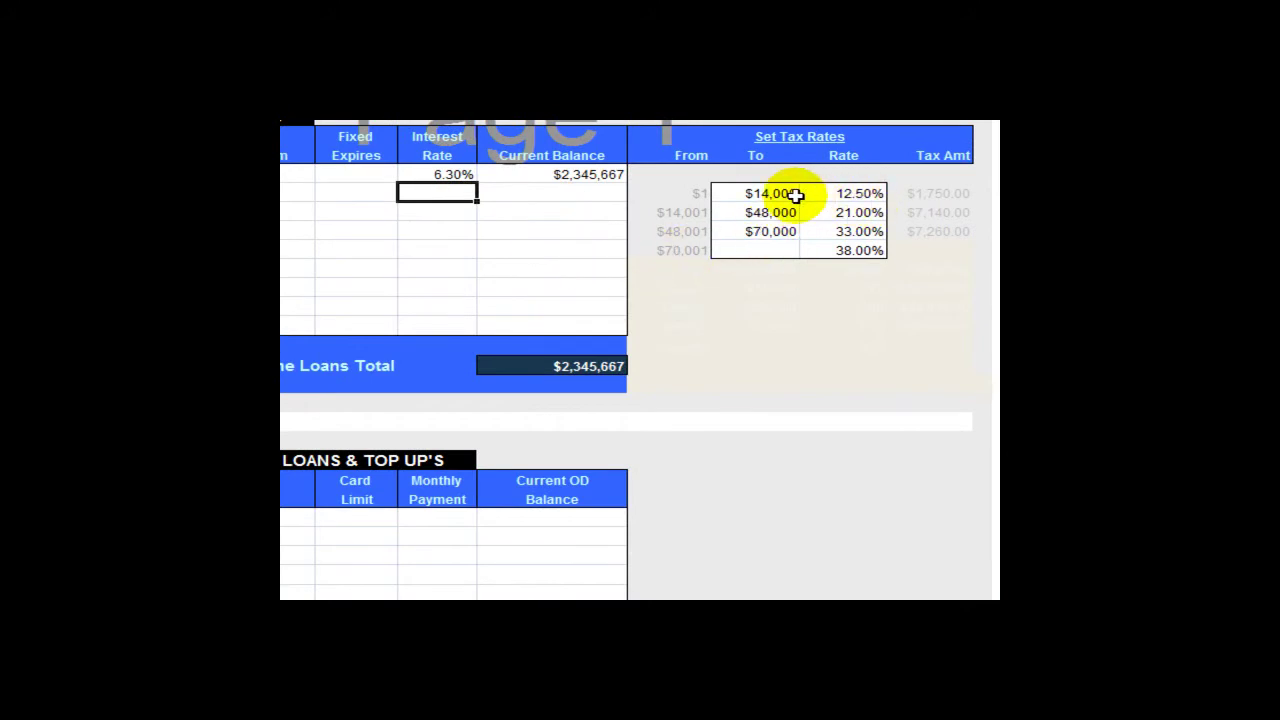
- Examine the income brackets and their percentages in the Set Tax Rates table
{"action": "left_click", "coordinate": [851, 250]}
{"action": "left_click", "coordinate": [820, 229]}
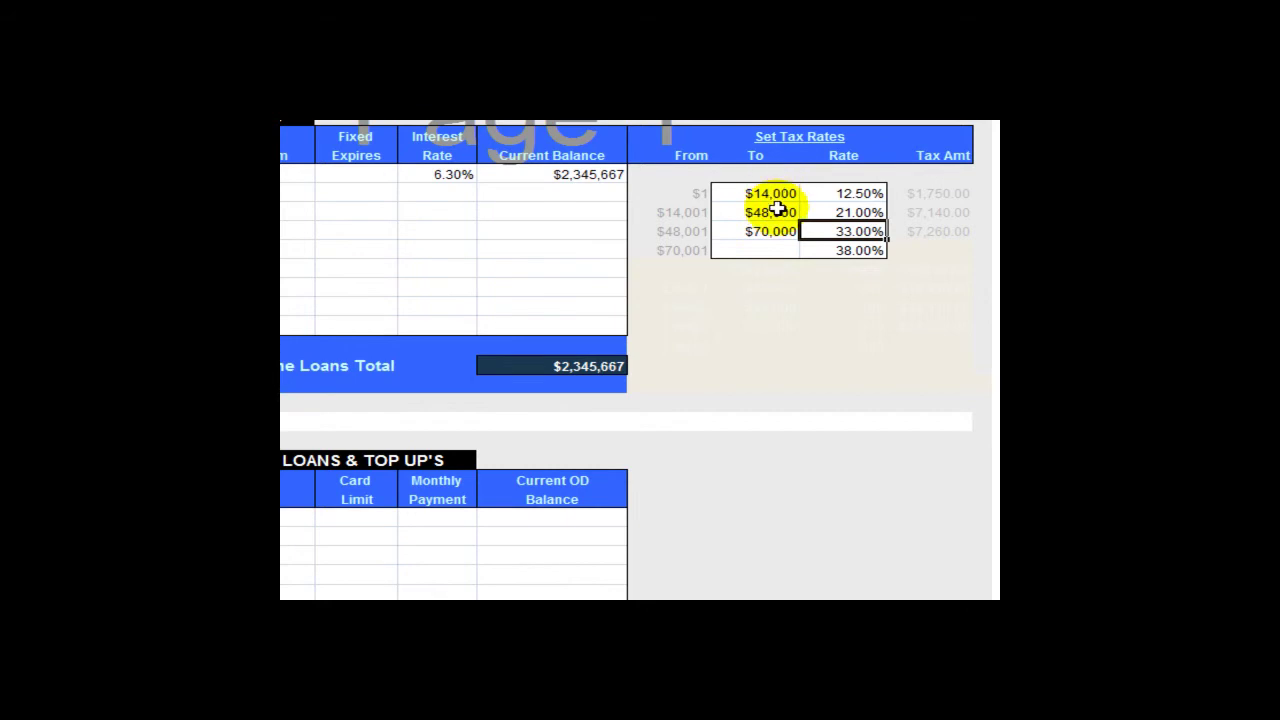
{"action": "left_click", "coordinate": [866, 212]}
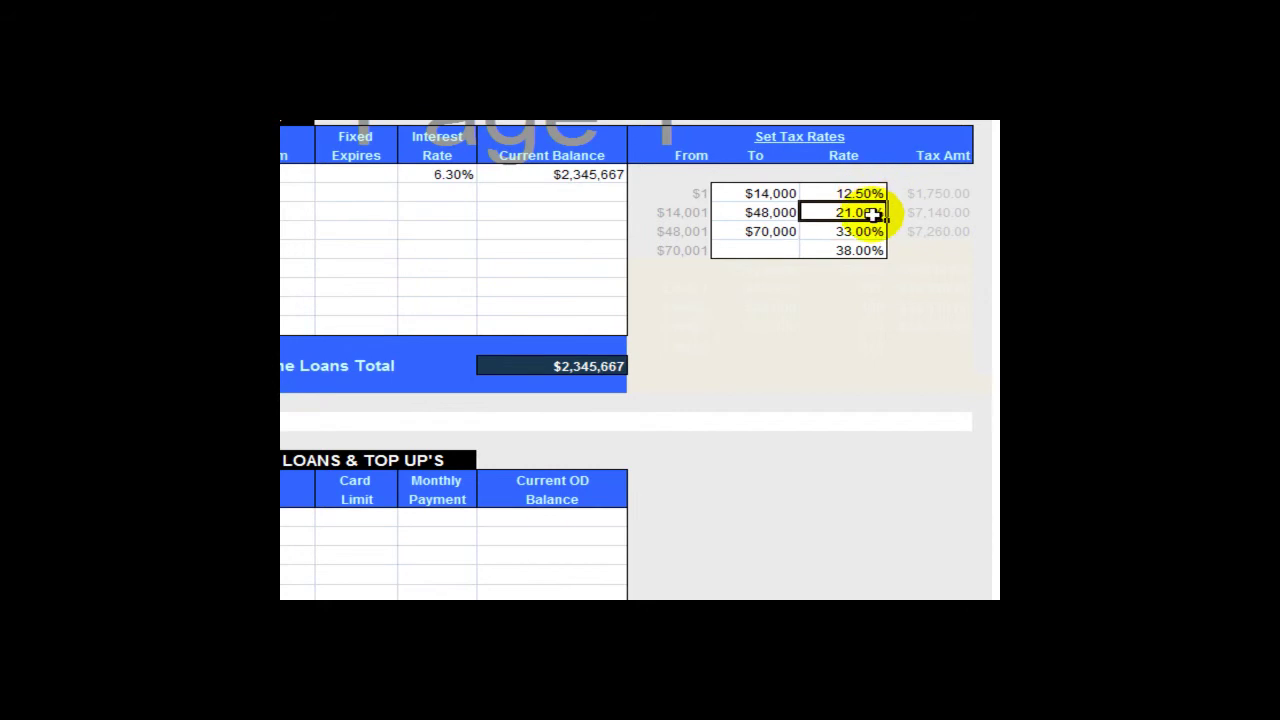
{"action": "left_click", "coordinate": [860, 236]}
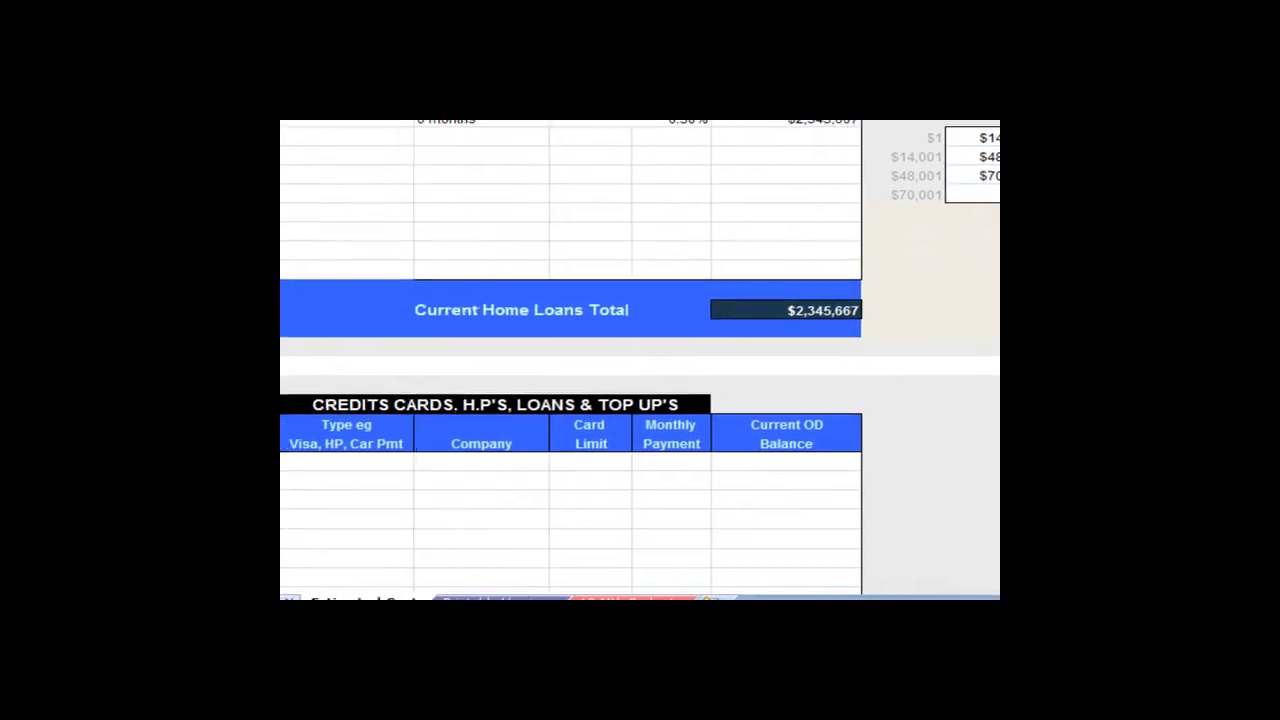
- Add a Top up with company NB and a monthly payment of 345 to the credit cards, HPs and loans table
{"action": "scroll", "coordinate": [957, 234], "scroll_direction": "down", "scroll_amount": 2}
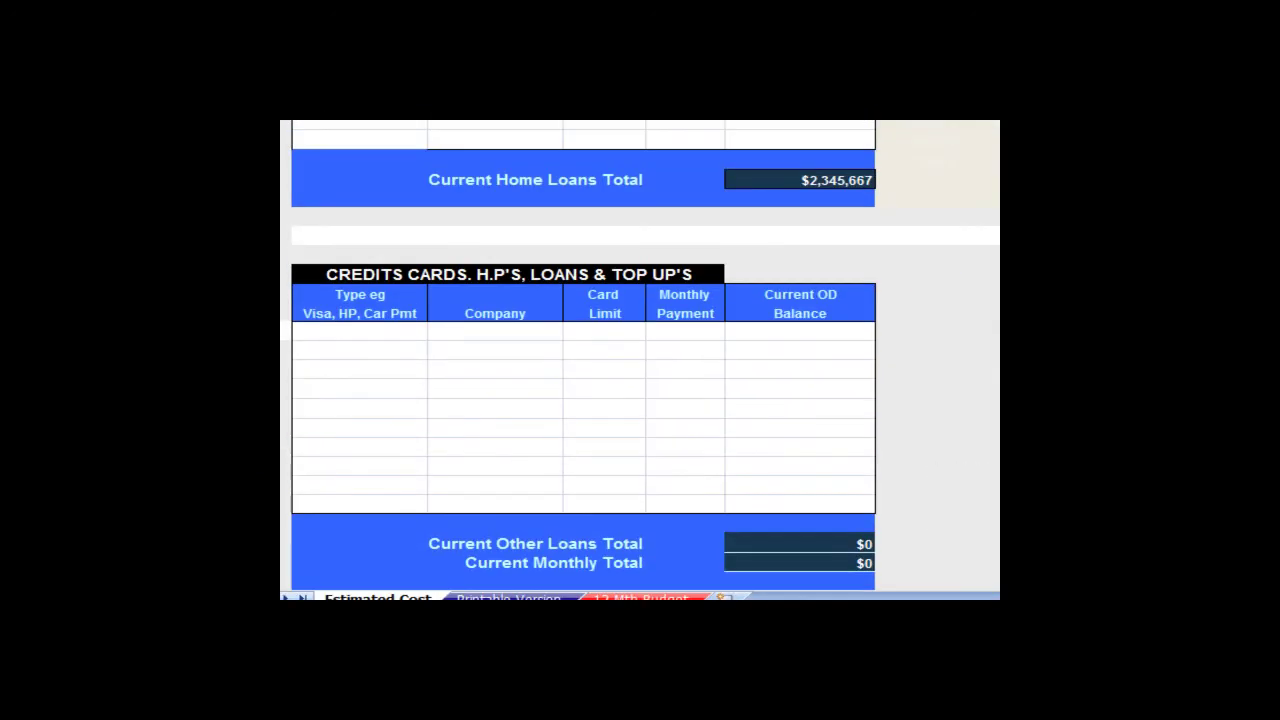
{"action": "scroll", "coordinate": [640, 350], "scroll_direction": "down", "scroll_amount": 2}
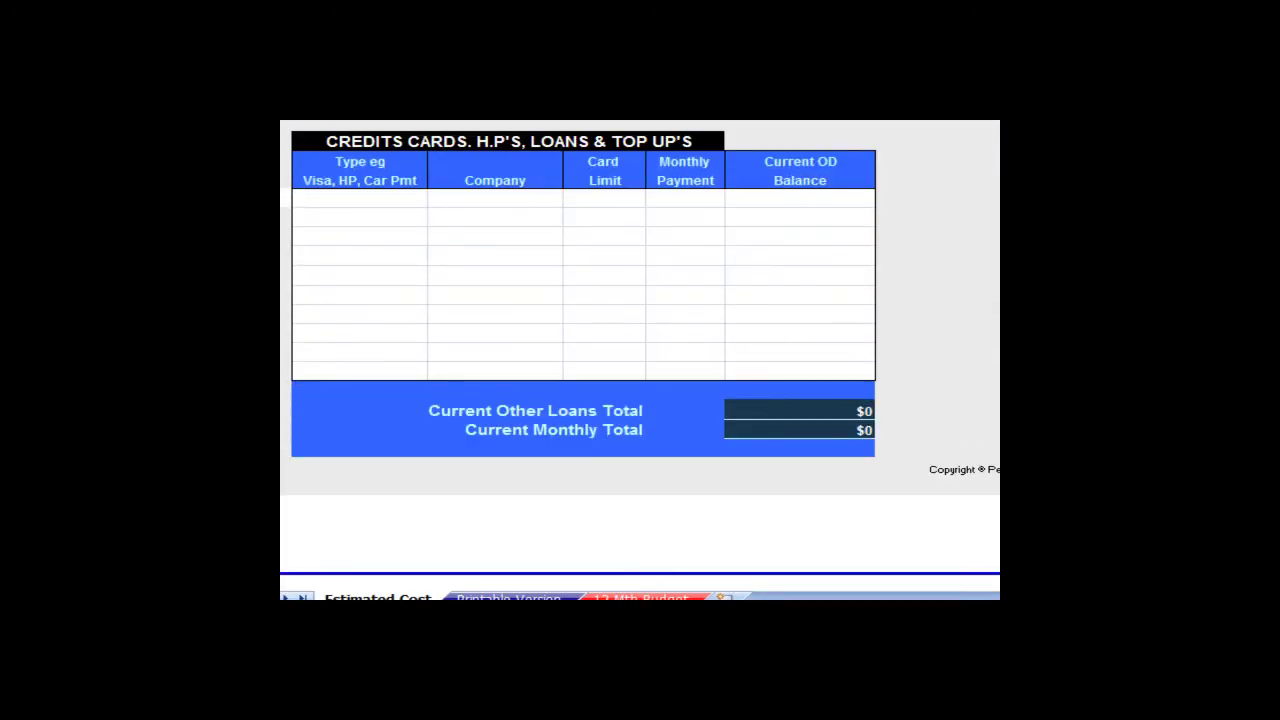
{"action": "left_click", "coordinate": [345, 198]}
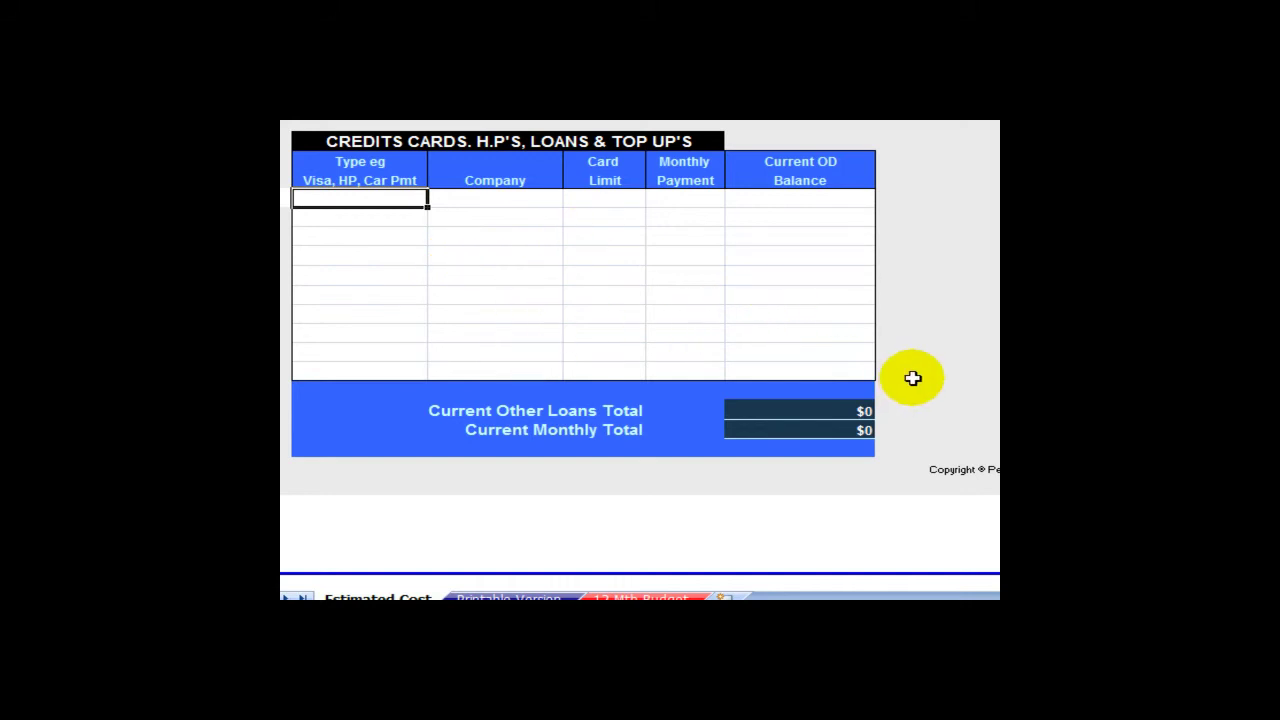
{"action": "scroll", "coordinate": [880, 372], "scroll_direction": "down", "scroll_amount": 2}
{"action": "scroll", "coordinate": [806, 363], "scroll_direction": "up", "scroll_amount": 1}
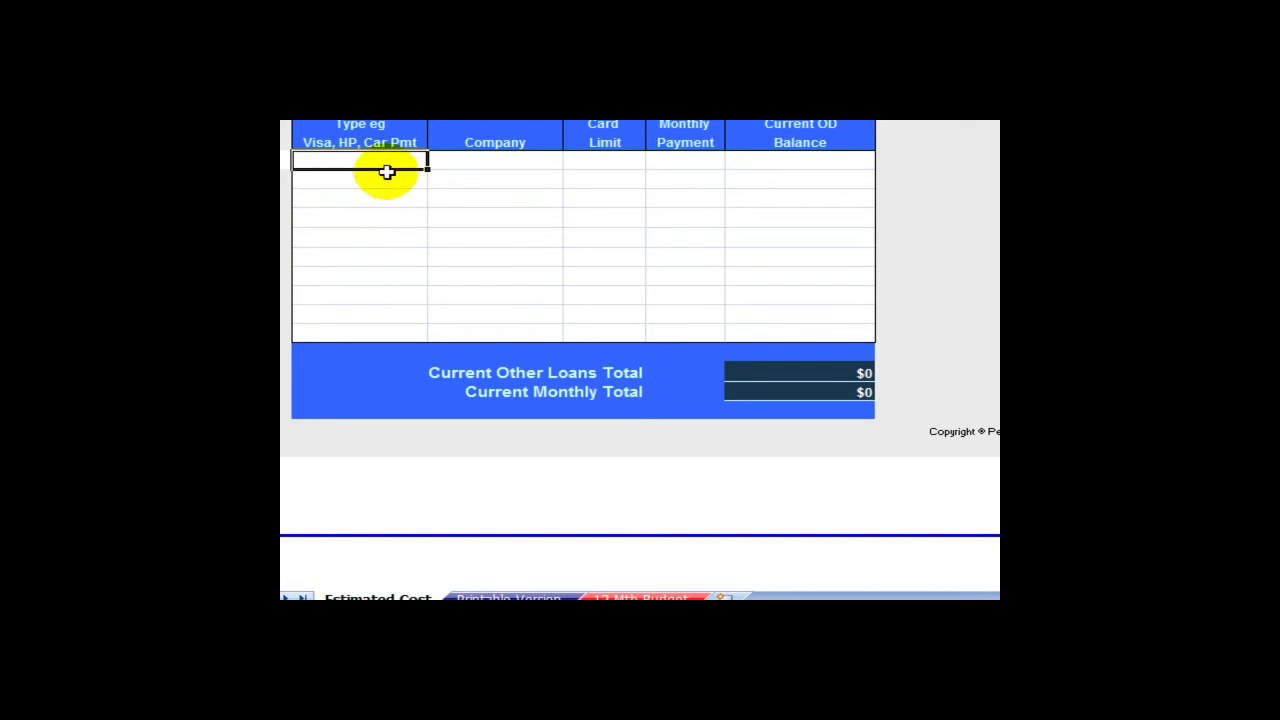
{"action": "key", "text": "Tab"}
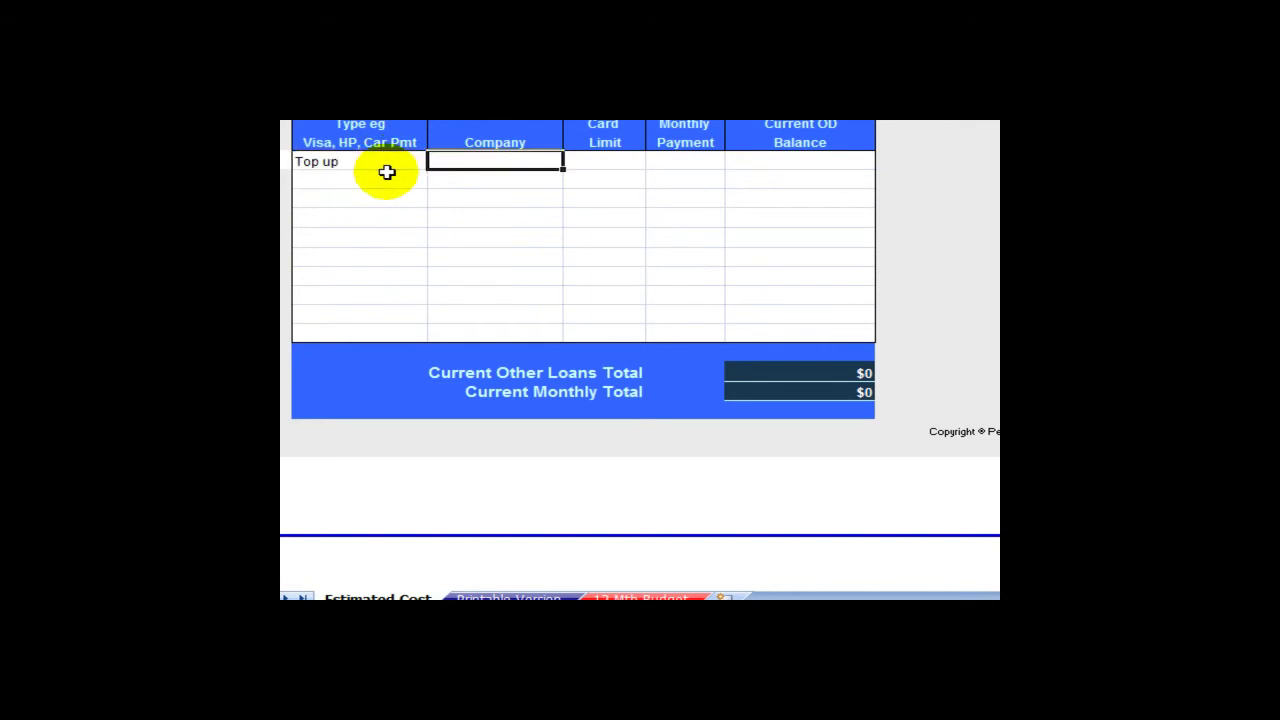
{"action": "type", "text": "NB"}
{"action": "key", "text": "Tab"}
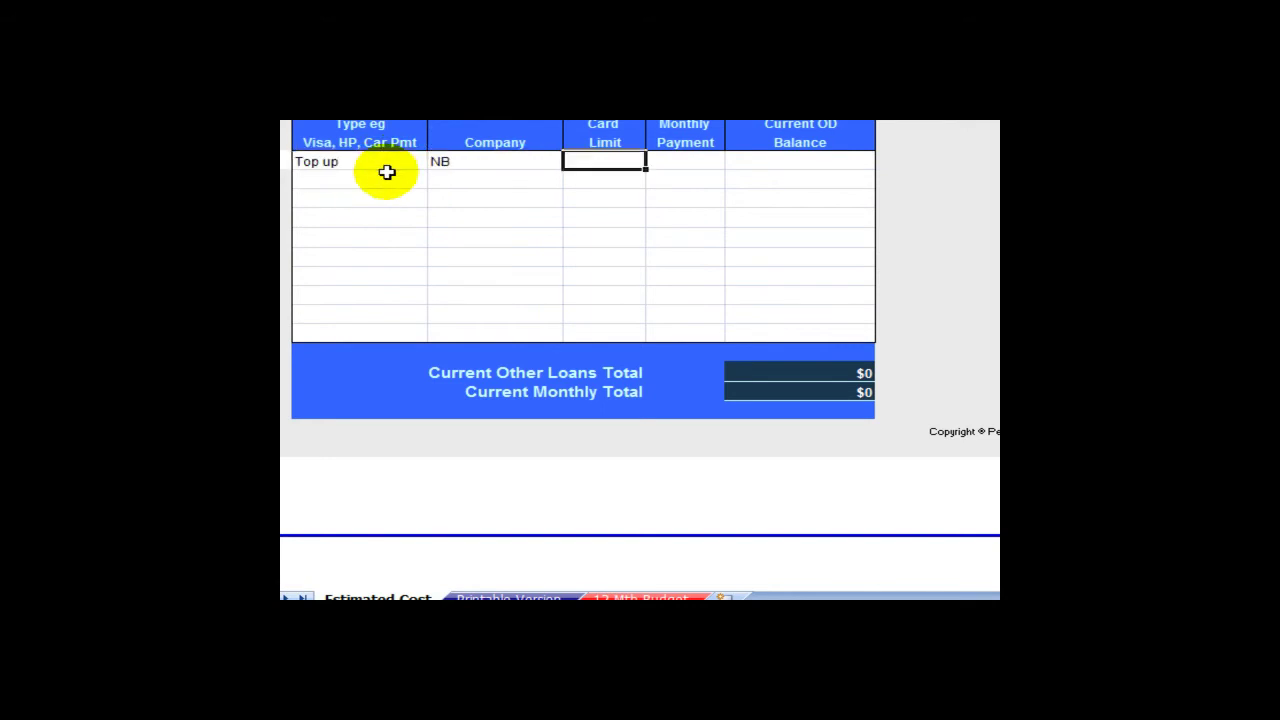
{"action": "key", "text": "Tab"}
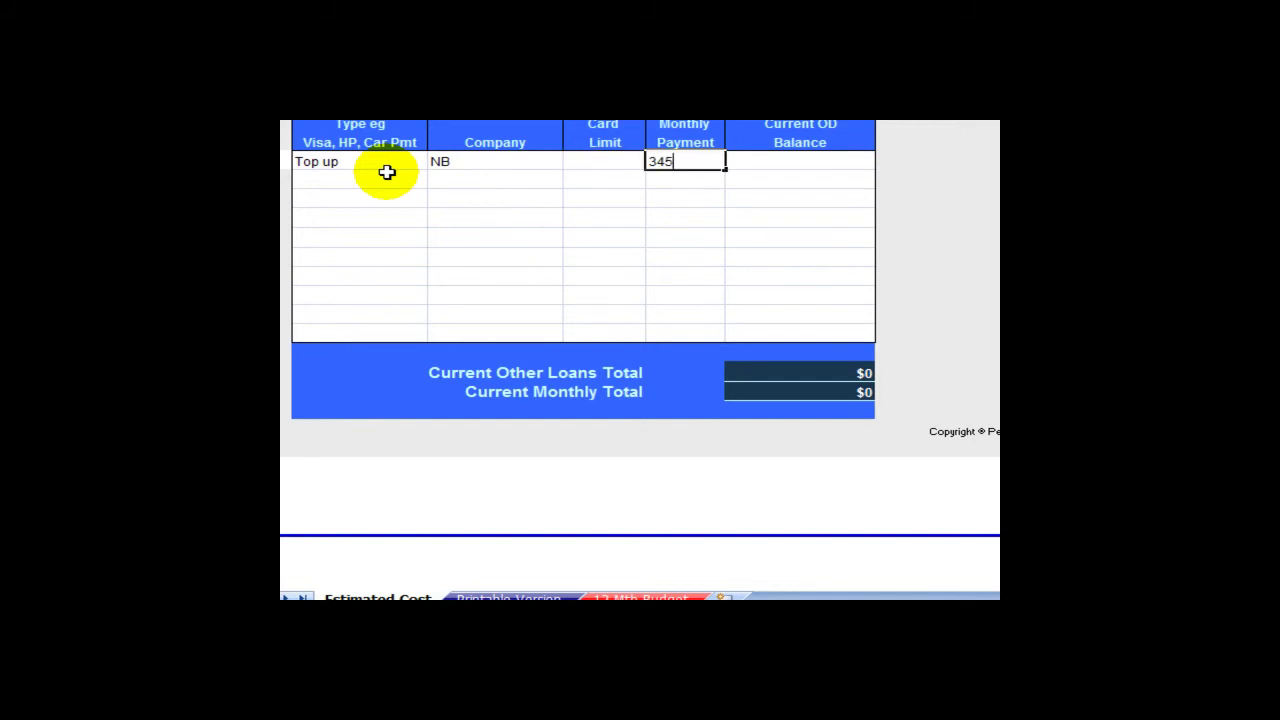
{"action": "key", "text": "Tab"}
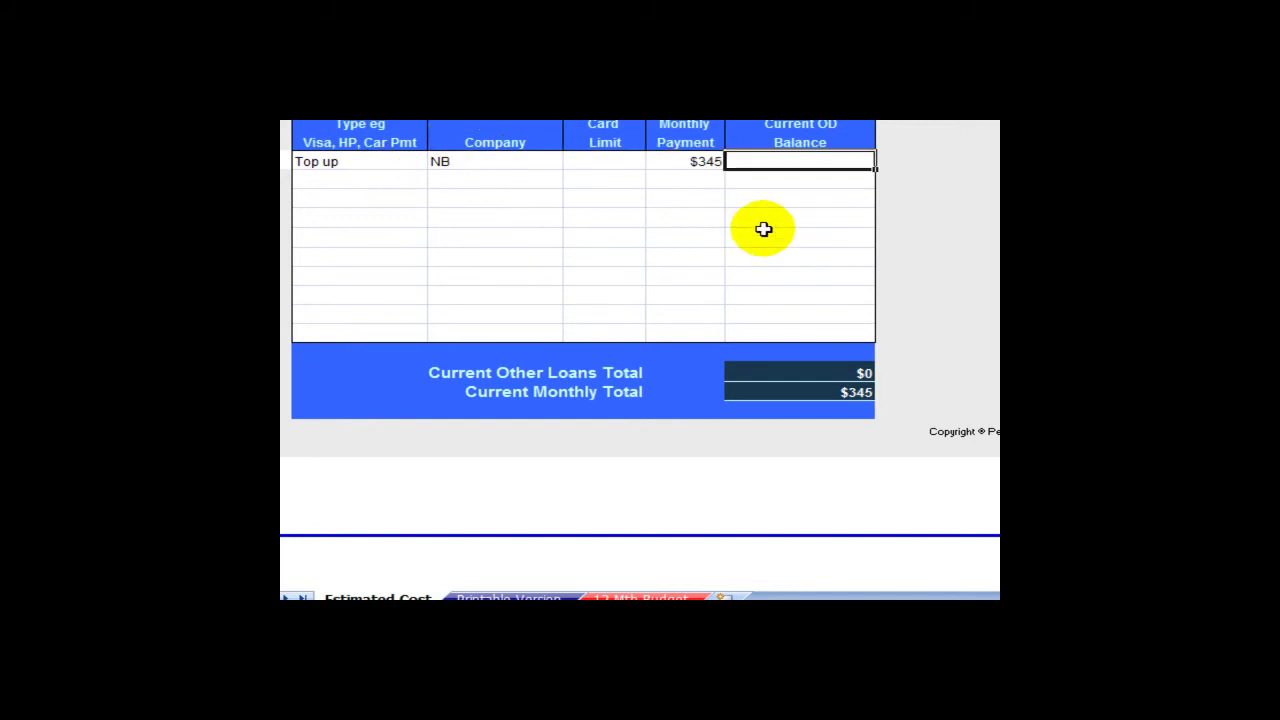
- Check the Credit cards, HP's line under Finance & Insurance and the summary heading the Expenses section
{"action": "scroll", "coordinate": [880, 500], "scroll_direction": "down", "scroll_amount": 5}
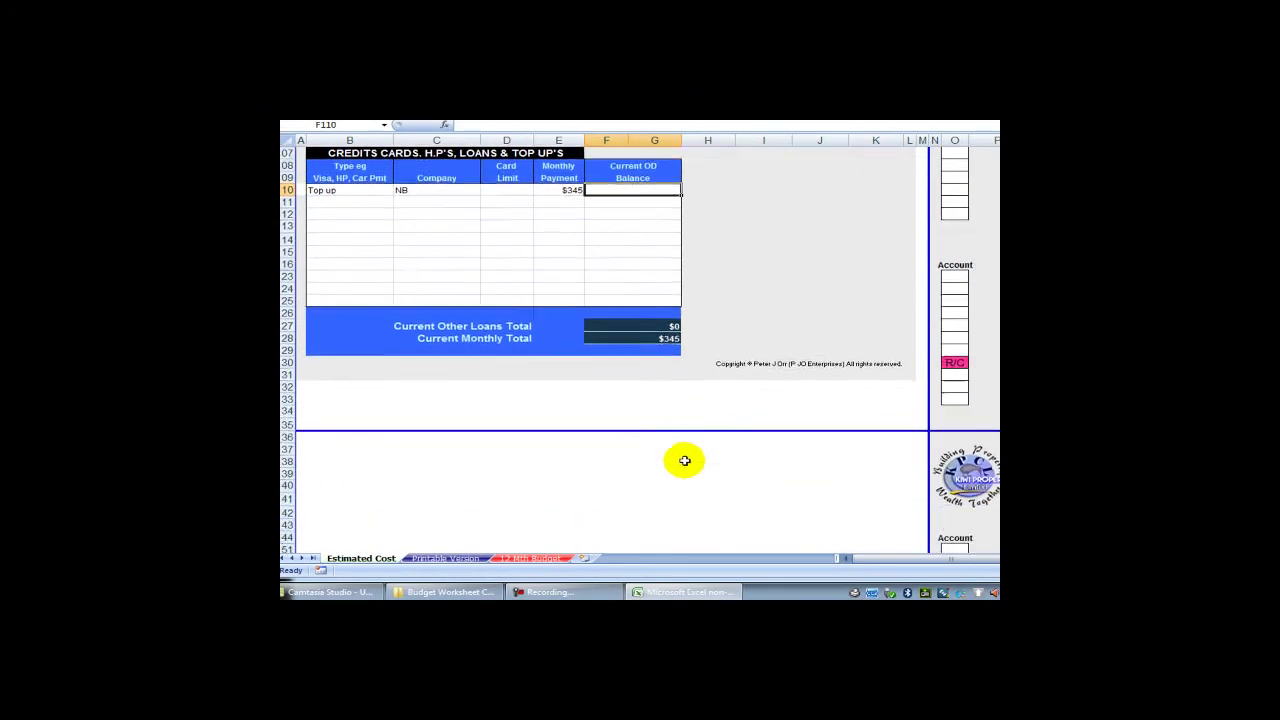
{"action": "scroll", "coordinate": [678, 454], "scroll_direction": "down", "scroll_amount": 1}
{"action": "scroll", "coordinate": [672, 450], "scroll_direction": "up", "scroll_amount": 5}
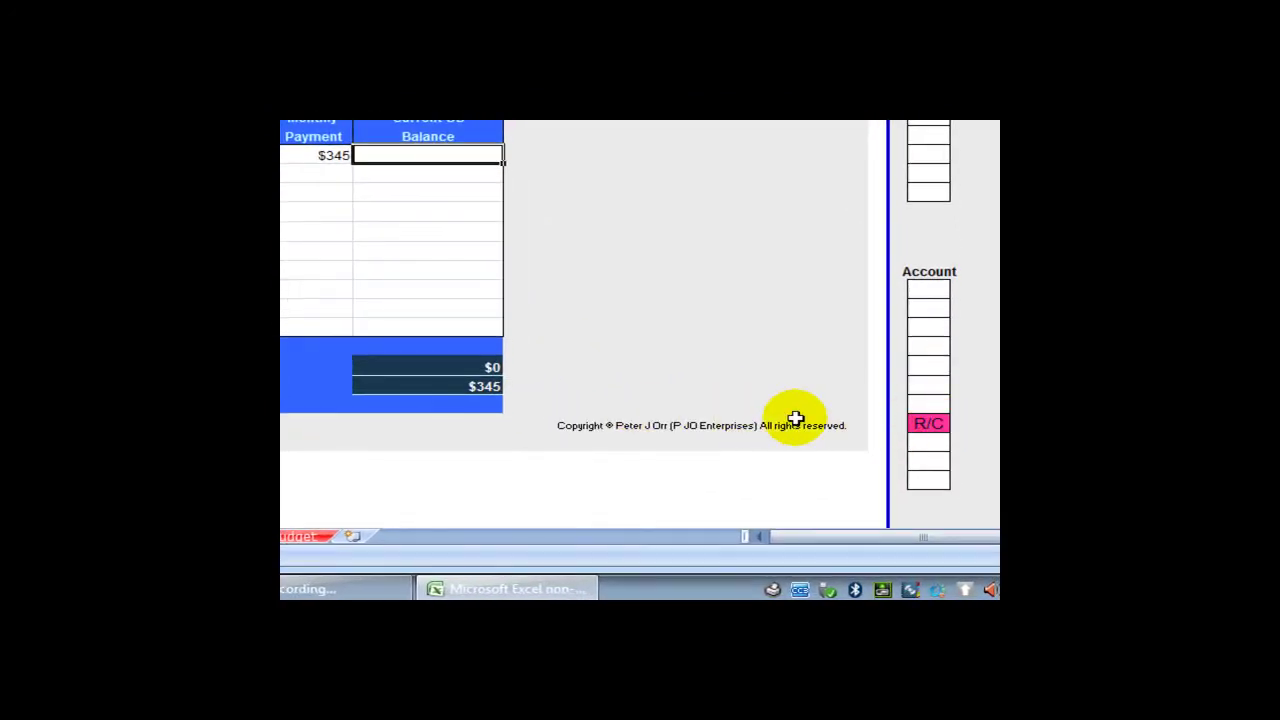
{"action": "left_click_drag", "start_coordinate": [880, 537], "coordinate": [997, 543]}
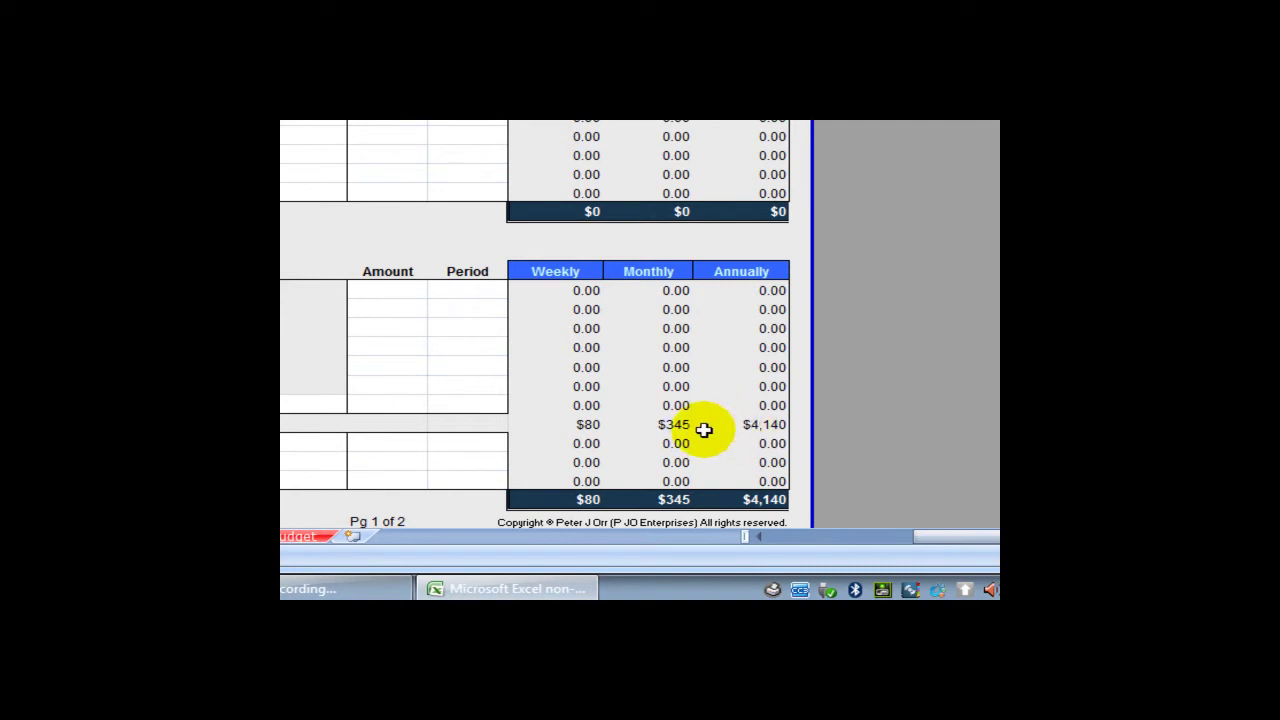
{"action": "left_click_drag", "start_coordinate": [971, 557], "coordinate": [996, 566]}
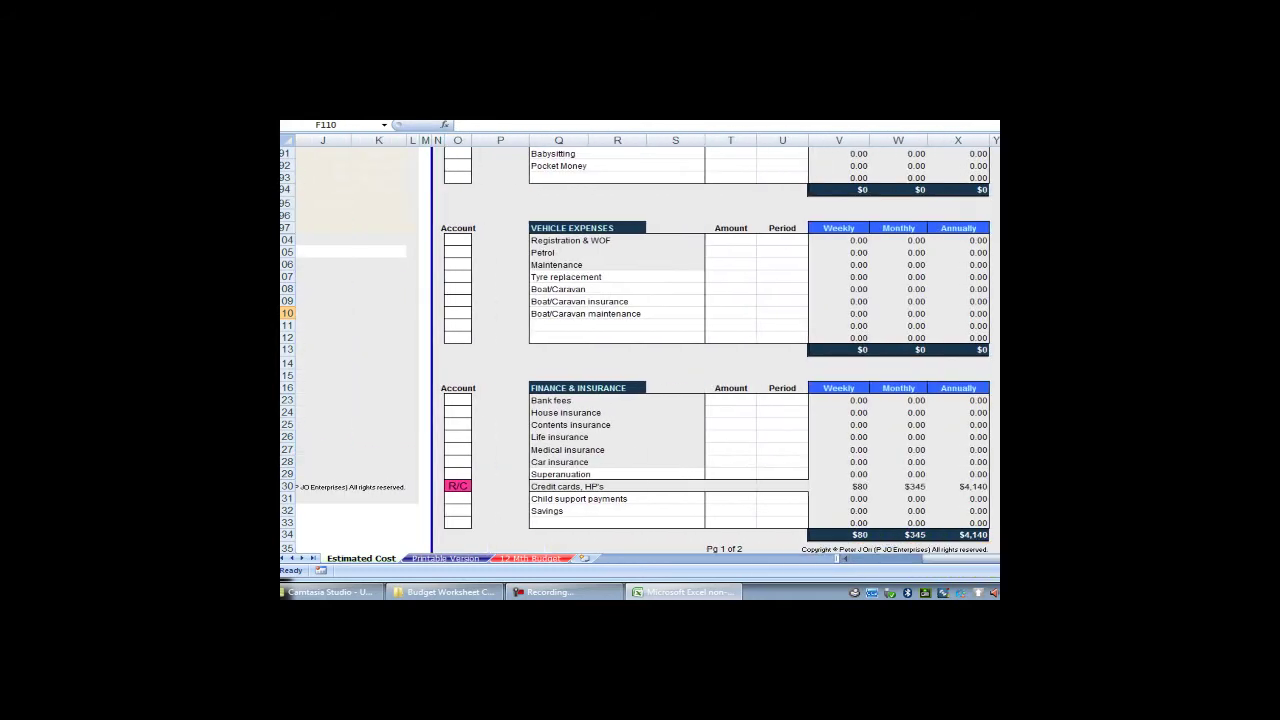
{"action": "scroll", "coordinate": [636, 349], "scroll_direction": "up", "scroll_amount": 20}
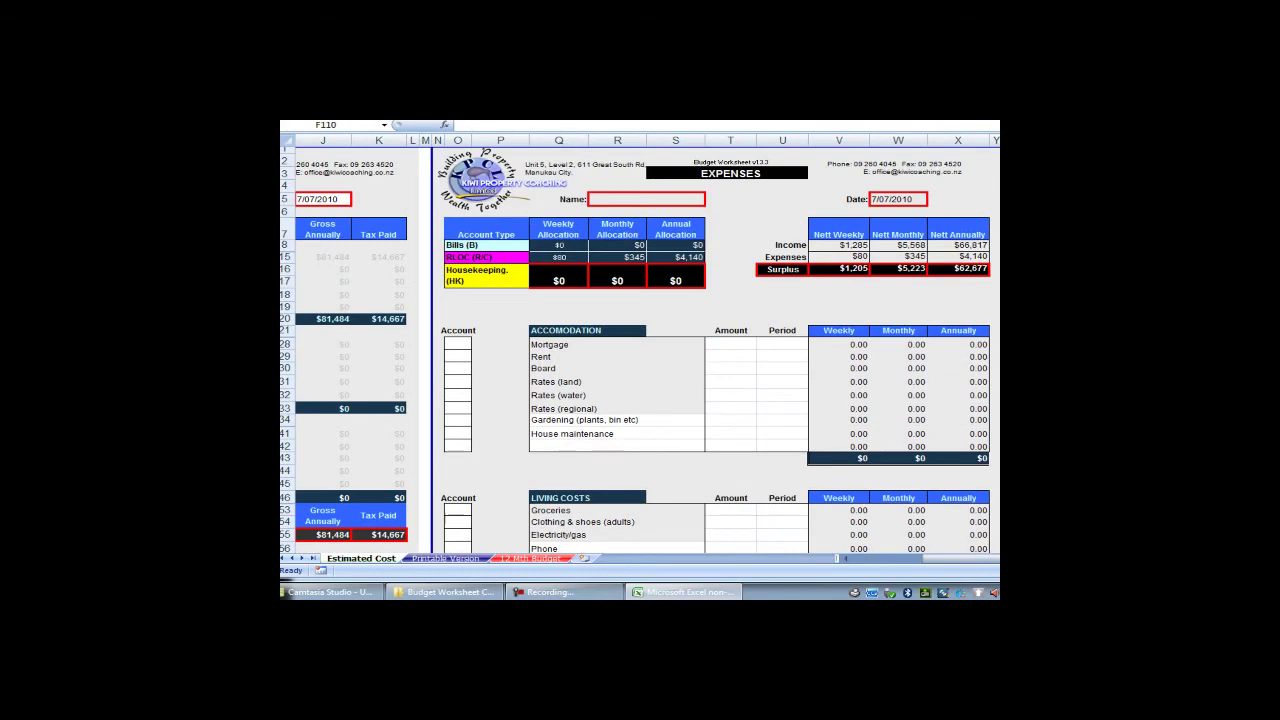
- Assign the Mortgage line under Accomodation to the R/C account
{"action": "left_click", "coordinate": [600, 200]}
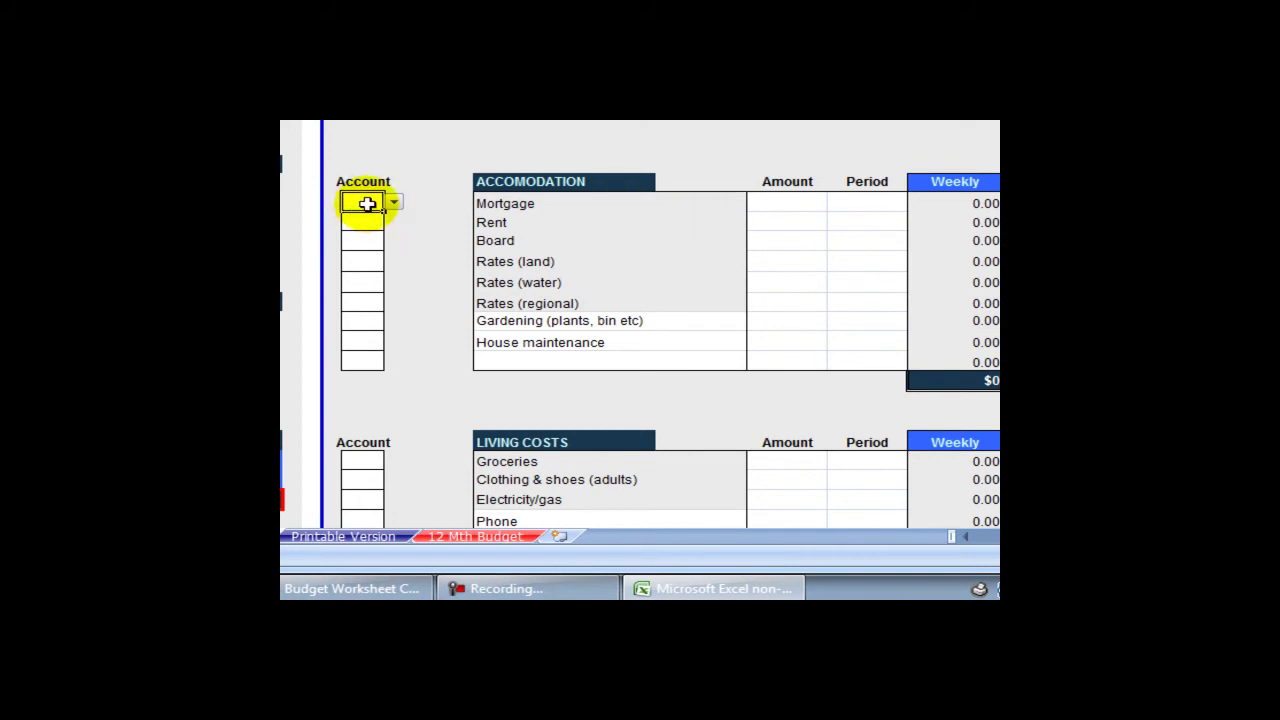
{"action": "left_click", "coordinate": [396, 205]}
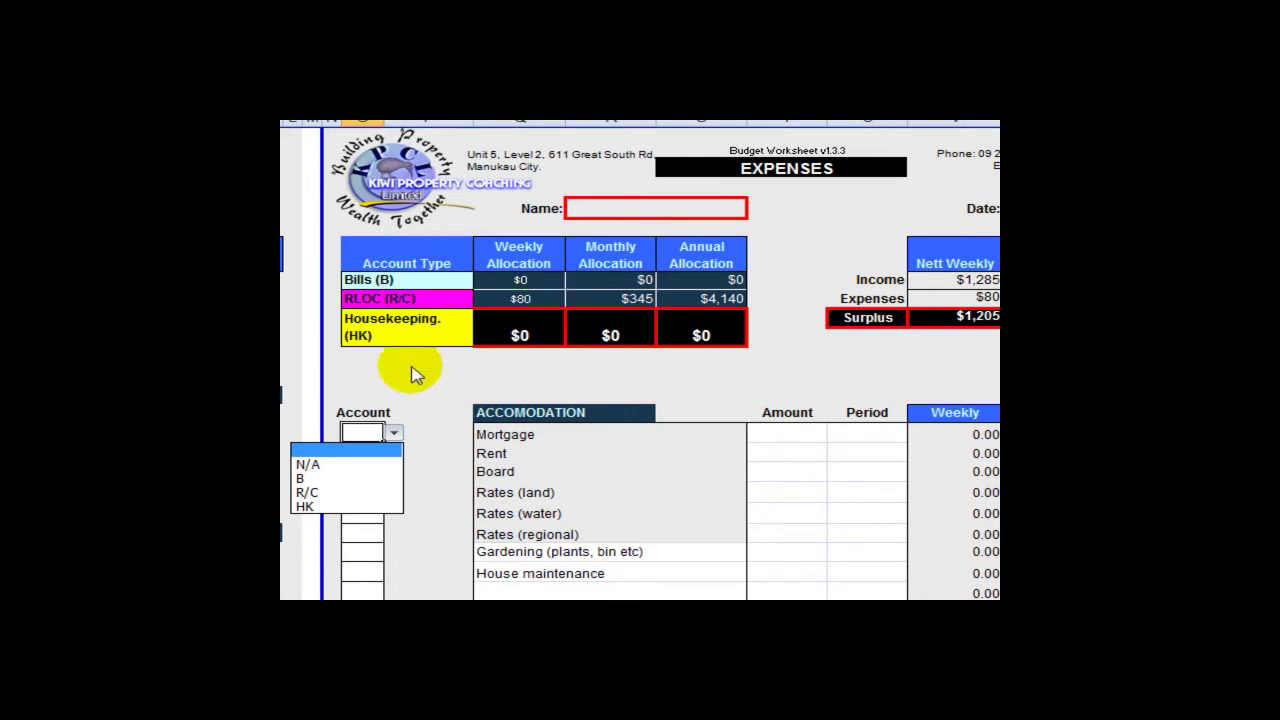
{"action": "left_click", "coordinate": [363, 432]}
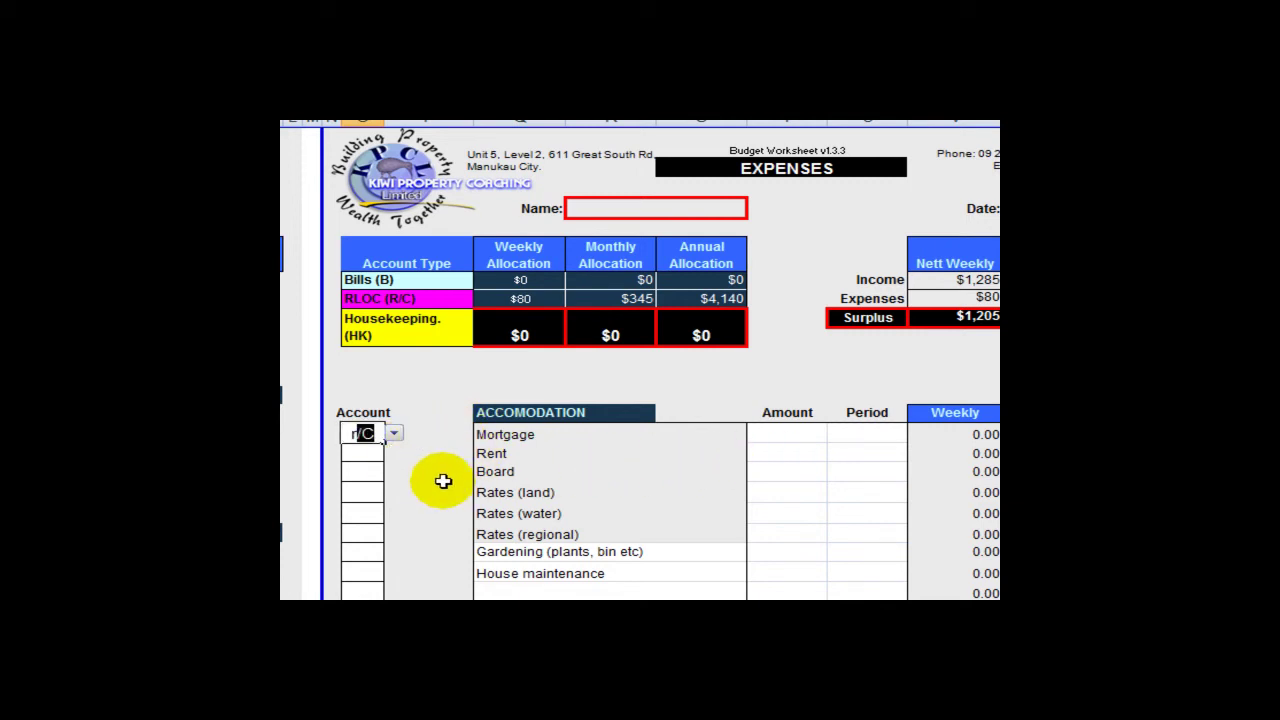
{"action": "key", "text": "Tab"}
- Enter a Mortgage amount of 2564 with a Monthly period
{"action": "key", "text": "Tab"}
{"action": "key", "text": "Tab"}
{"action": "key", "text": "Tab"}
{"action": "key", "text": "Tab"}
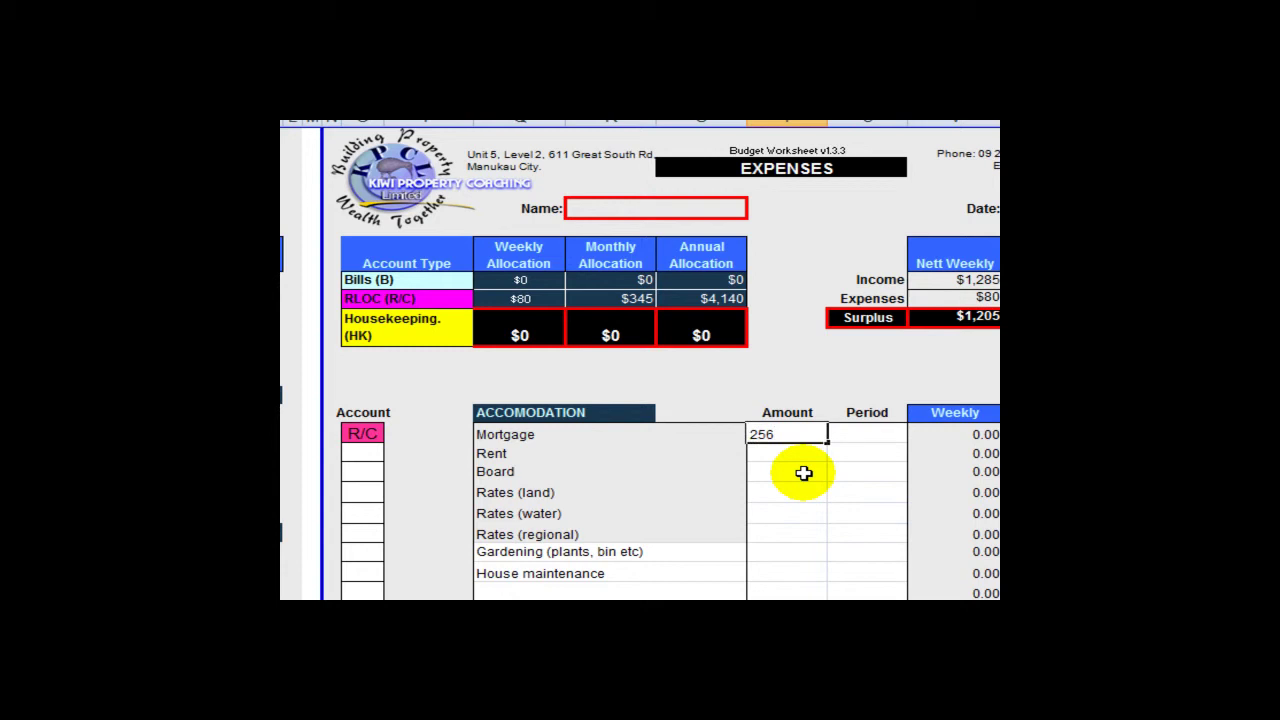
{"action": "key", "text": "Tab"}
{"action": "type", "text": "m"}
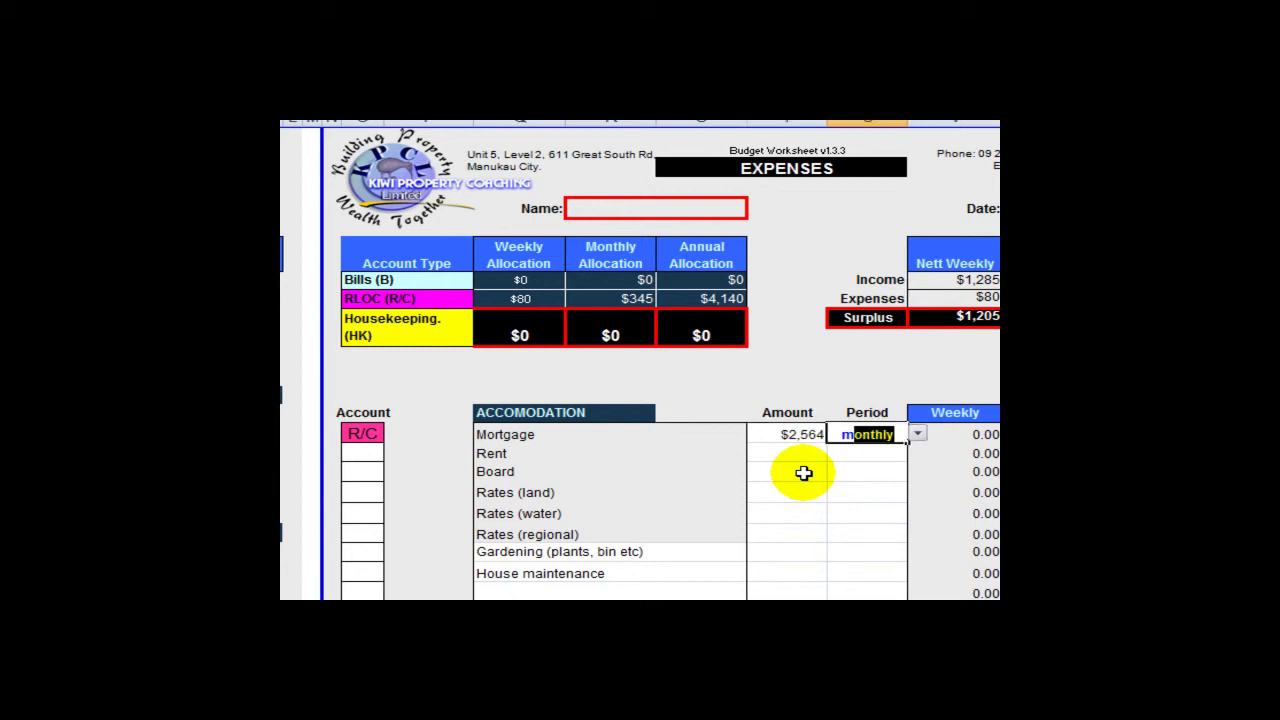
{"action": "key", "text": "Tab"}
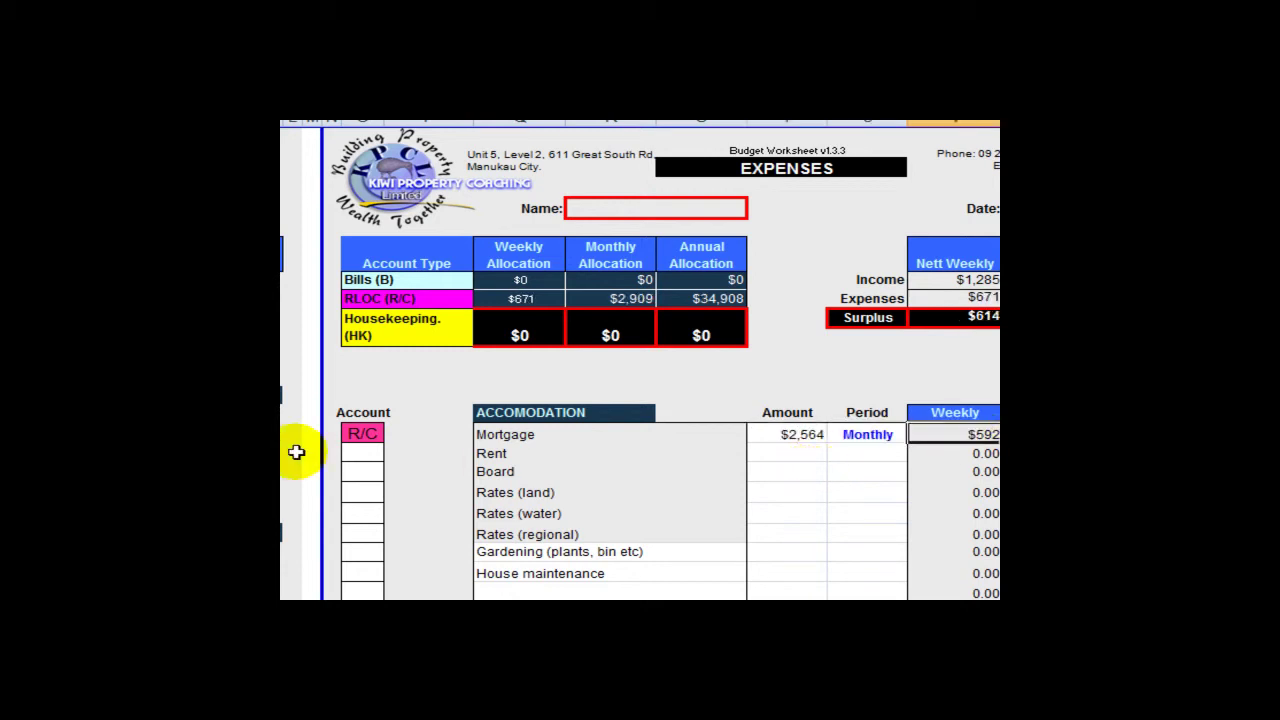
- Mark the Rent and Board lines with account N/A
{"action": "left_click", "coordinate": [358, 454]}
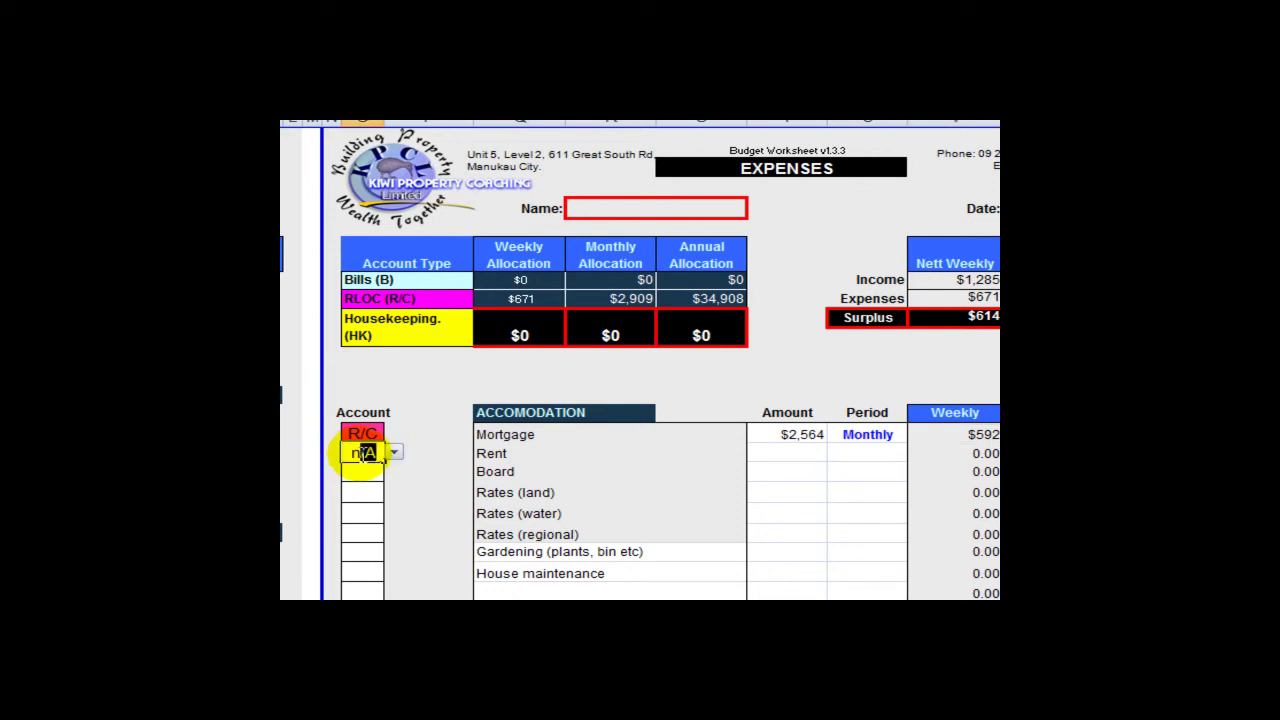
{"action": "key", "text": "Return"}
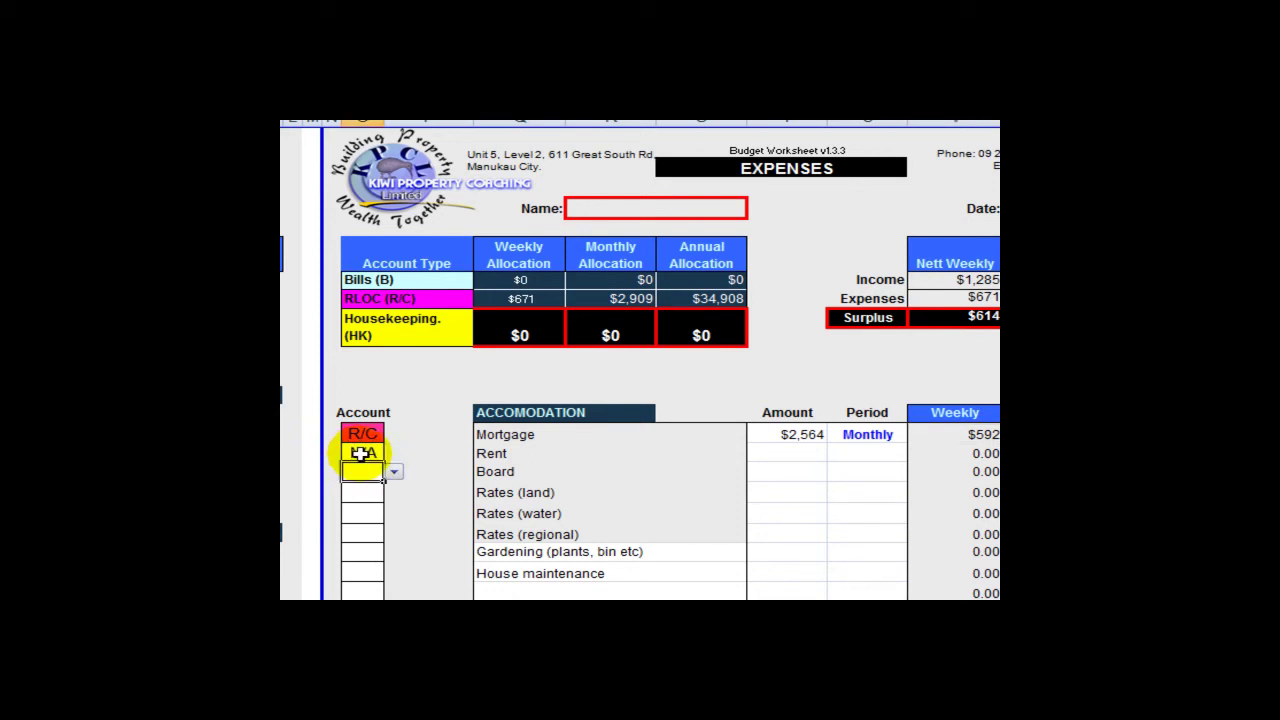
{"action": "key", "text": "Return"}
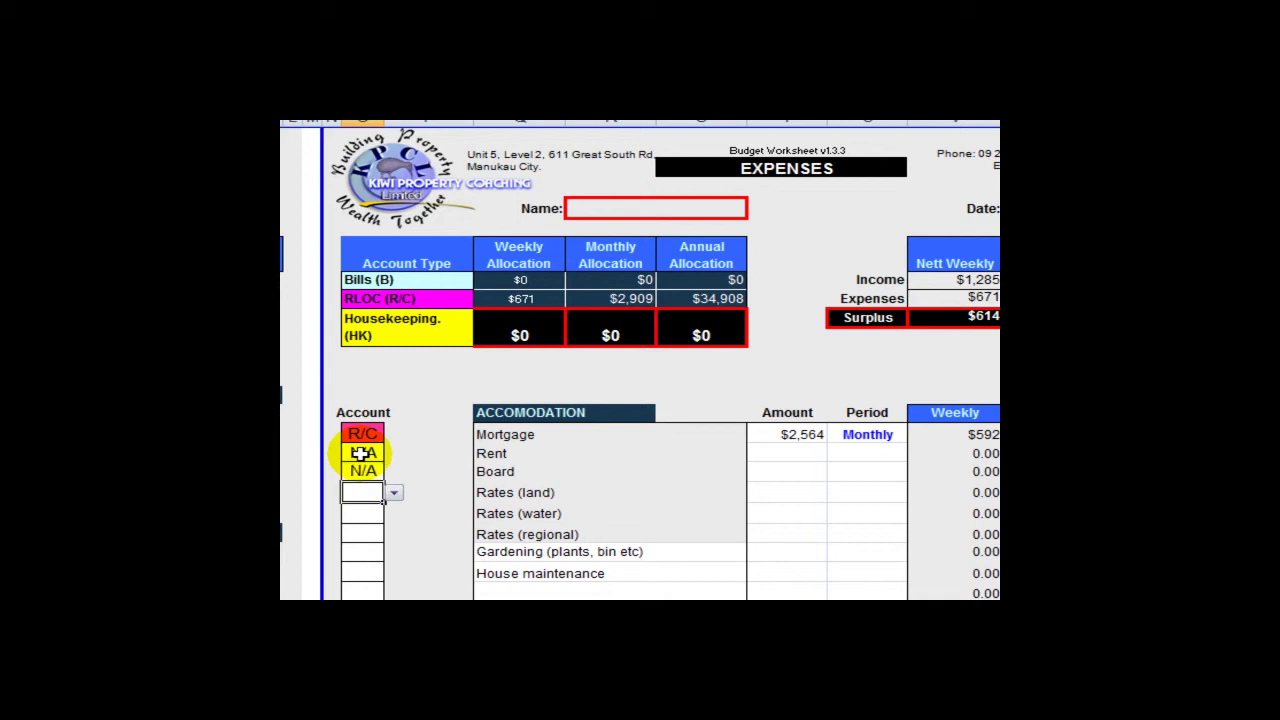
- Assign Rates (land) to account R/C with an amount of 253 and a Quarterly period
{"action": "type", "text": "r/c"}
{"action": "key", "text": "Return"}
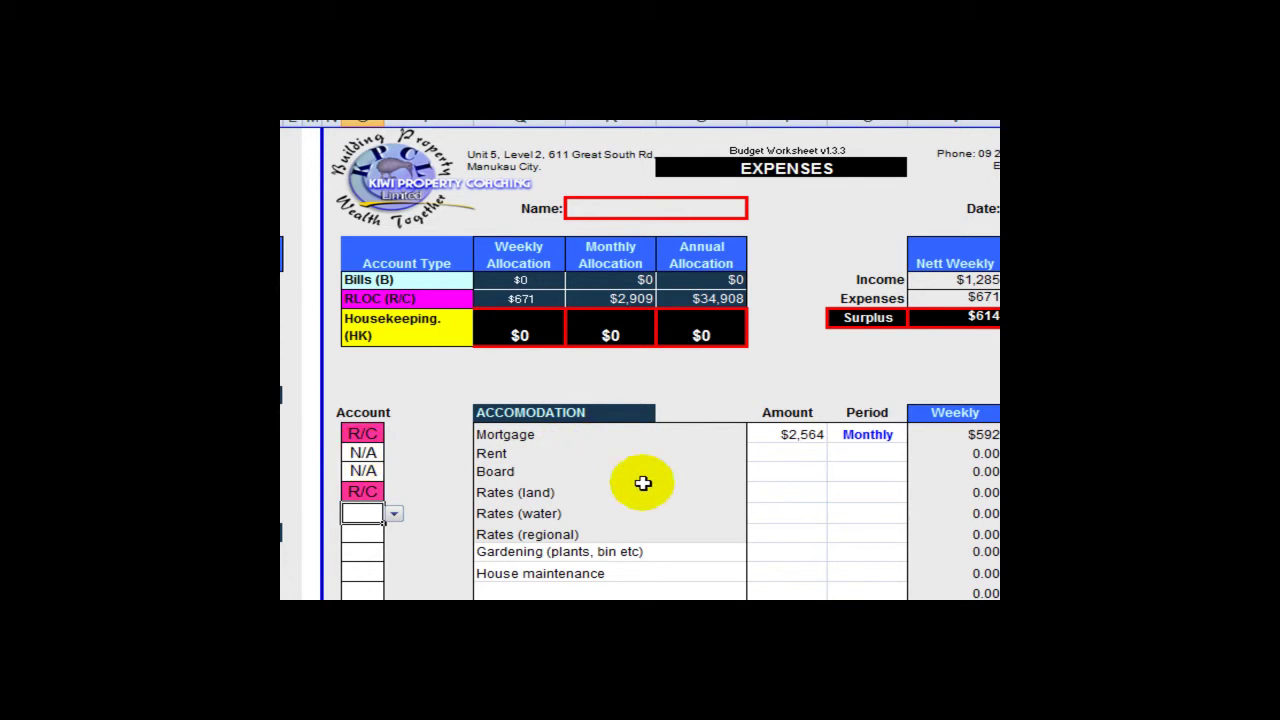
{"action": "left_click", "coordinate": [792, 489]}
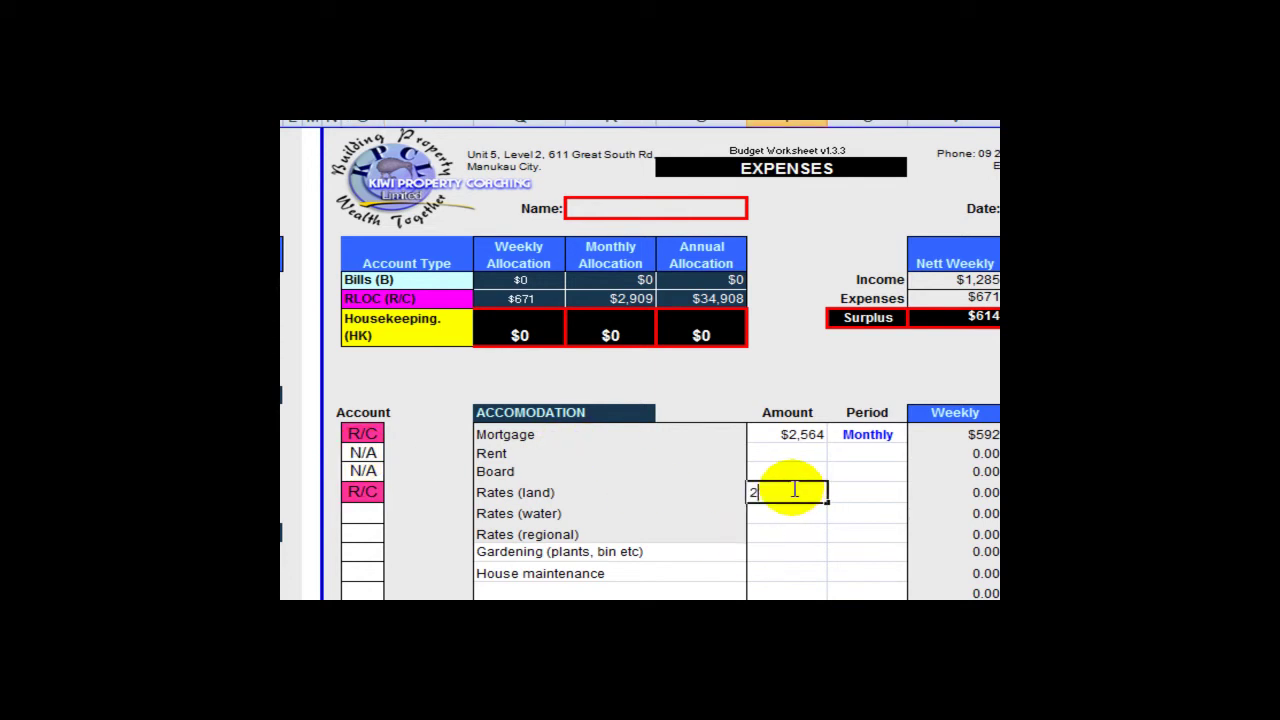
{"action": "key", "text": "Tab"}
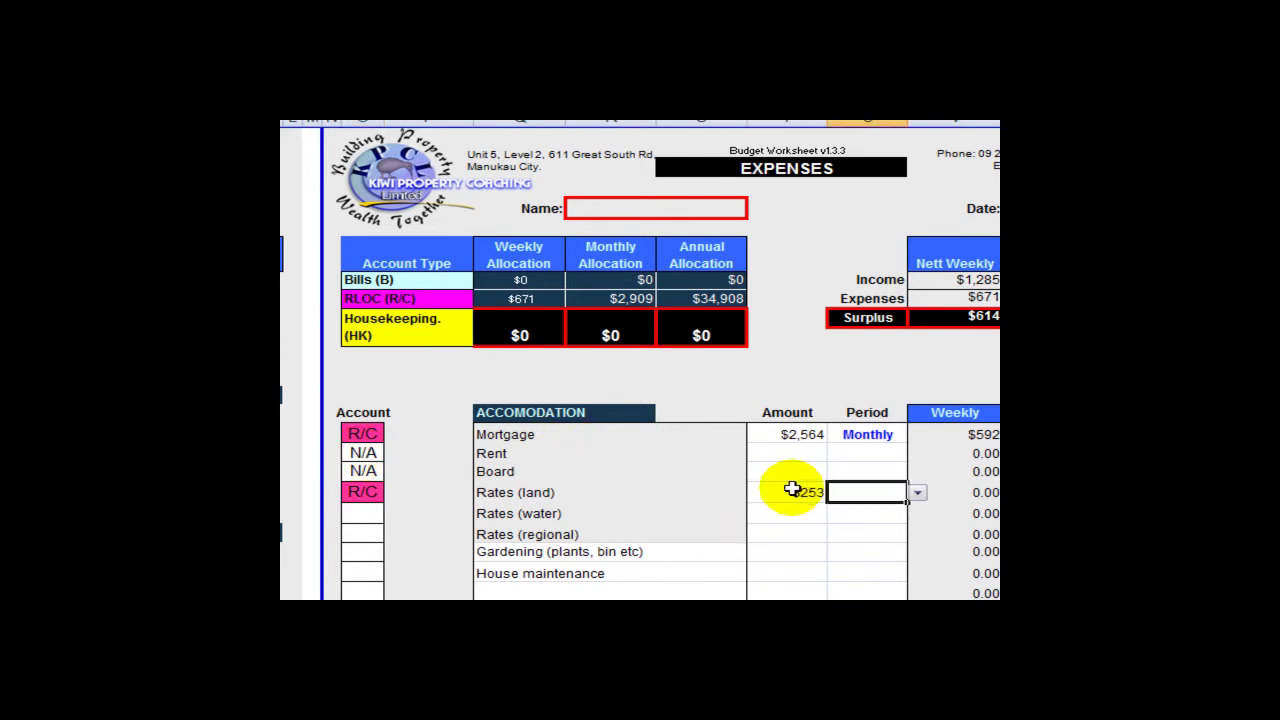
{"action": "type", "text": "q"}
{"action": "key", "text": "Tab"}
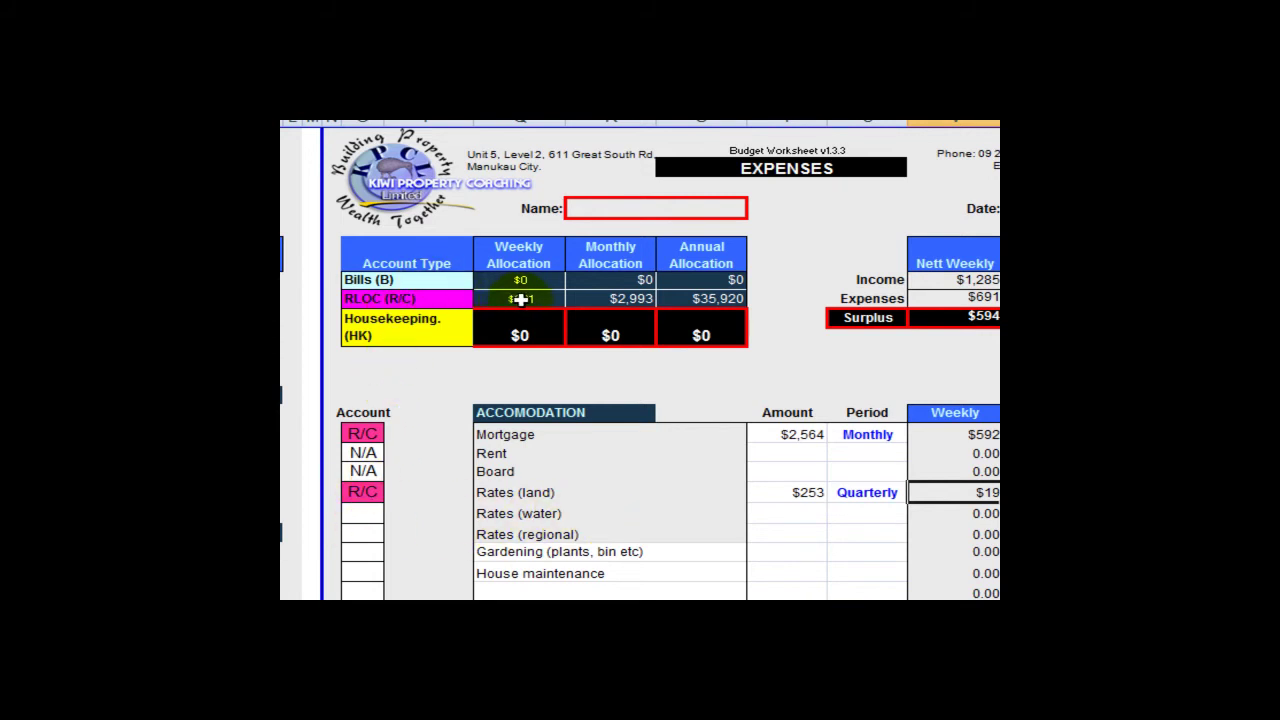
- Fill in Groceries under Living Costs with account HK, an amount of 300 and a Weekly period
{"action": "scroll", "coordinate": [375, 452], "scroll_direction": "down", "scroll_amount": 4}
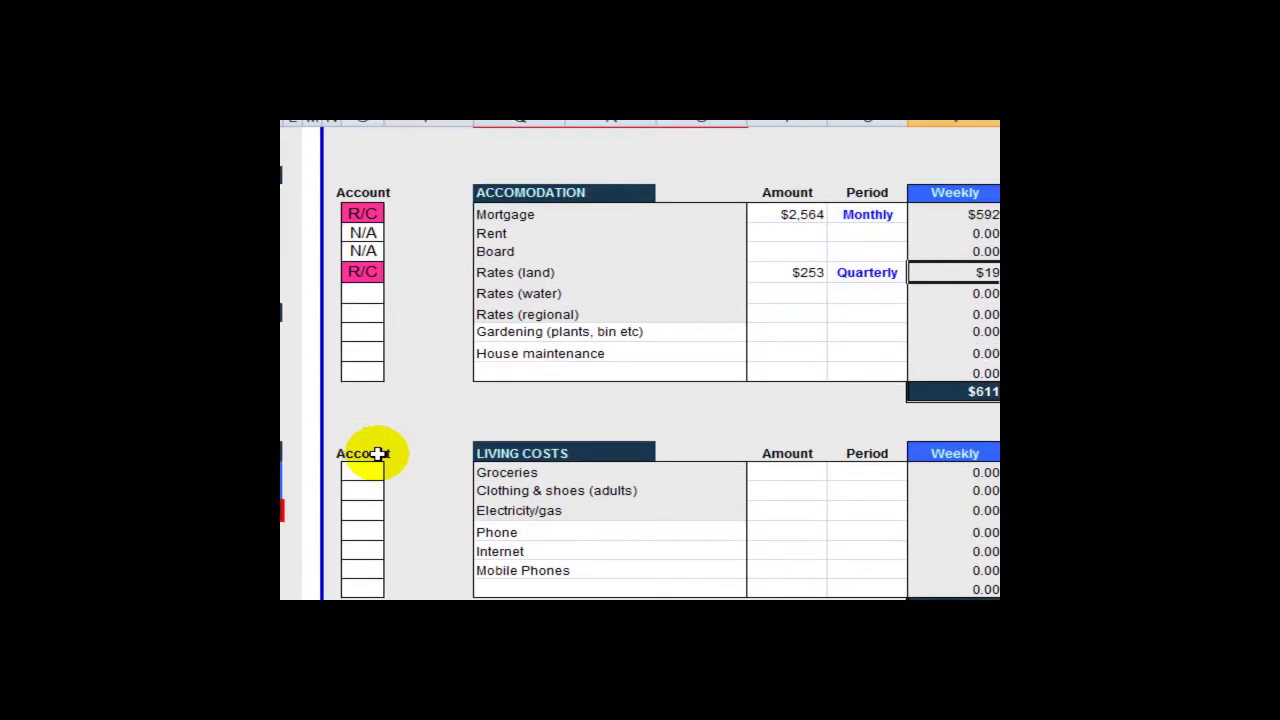
{"action": "left_click", "coordinate": [363, 471]}
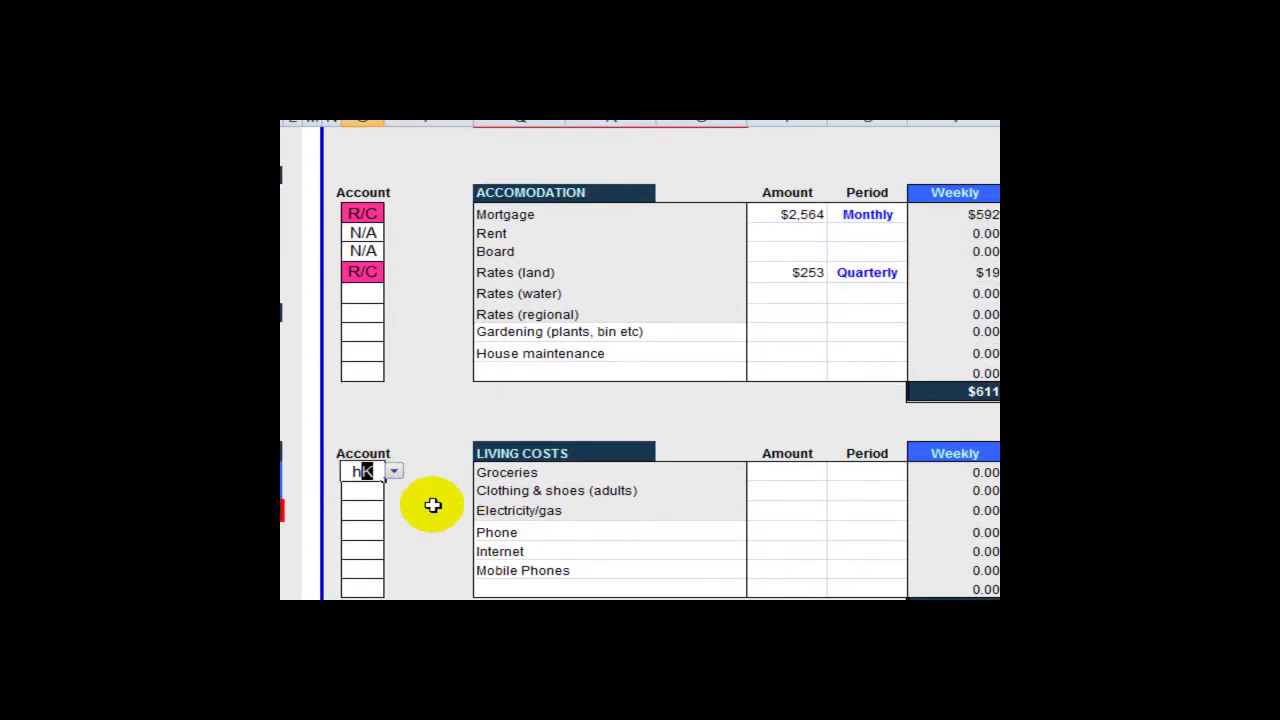
{"action": "type", "text": "h"}
{"action": "key", "text": "Tab"}
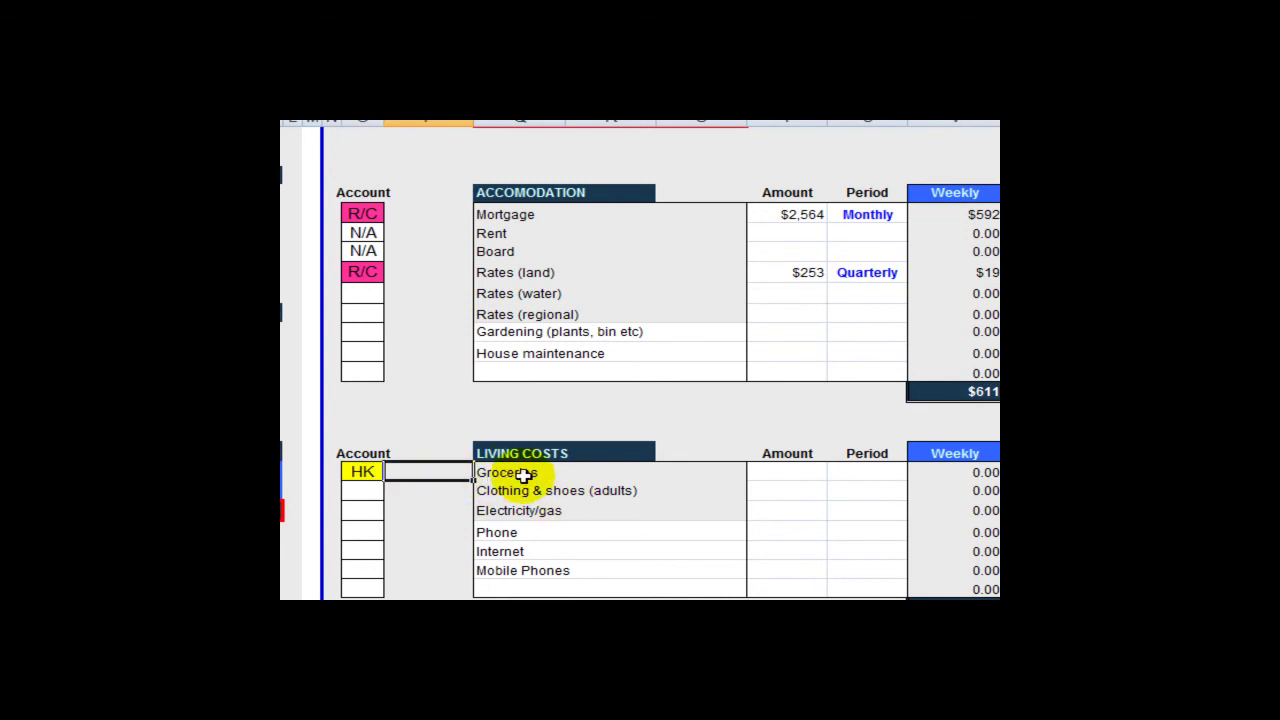
{"action": "scroll", "coordinate": [420, 591], "scroll_direction": "down", "scroll_amount": 1}
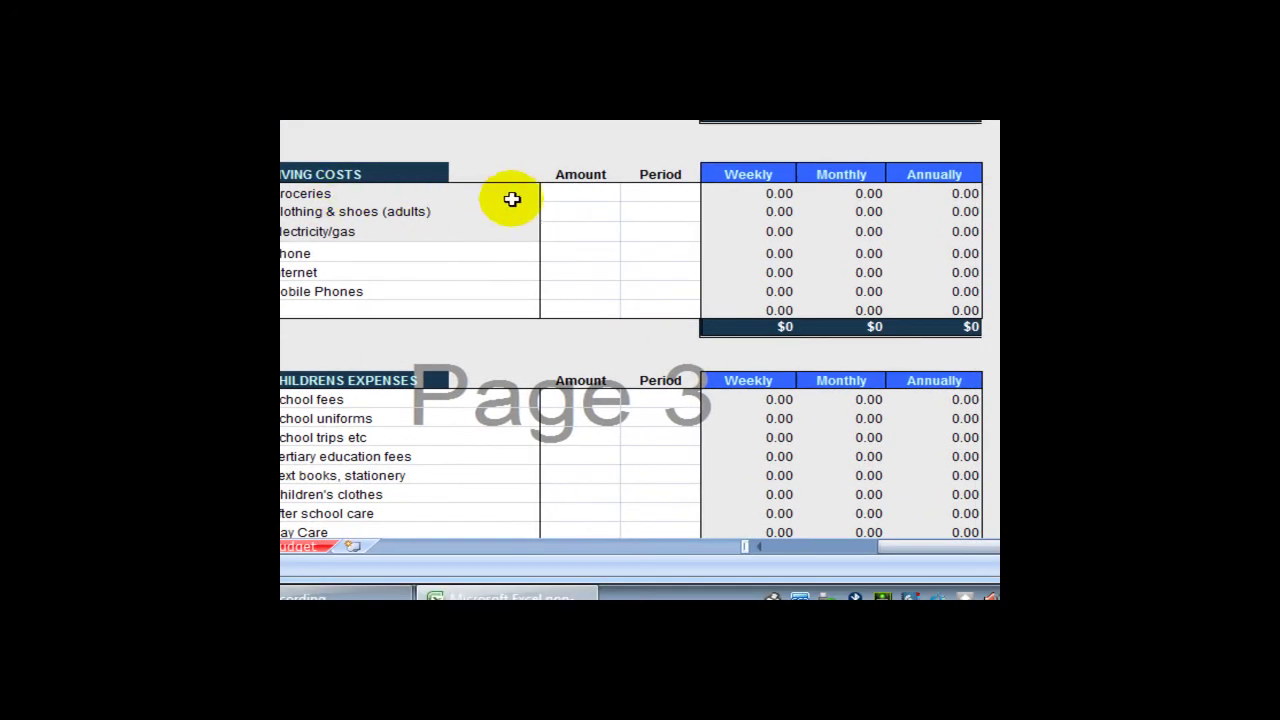
{"action": "left_click", "coordinate": [595, 193]}
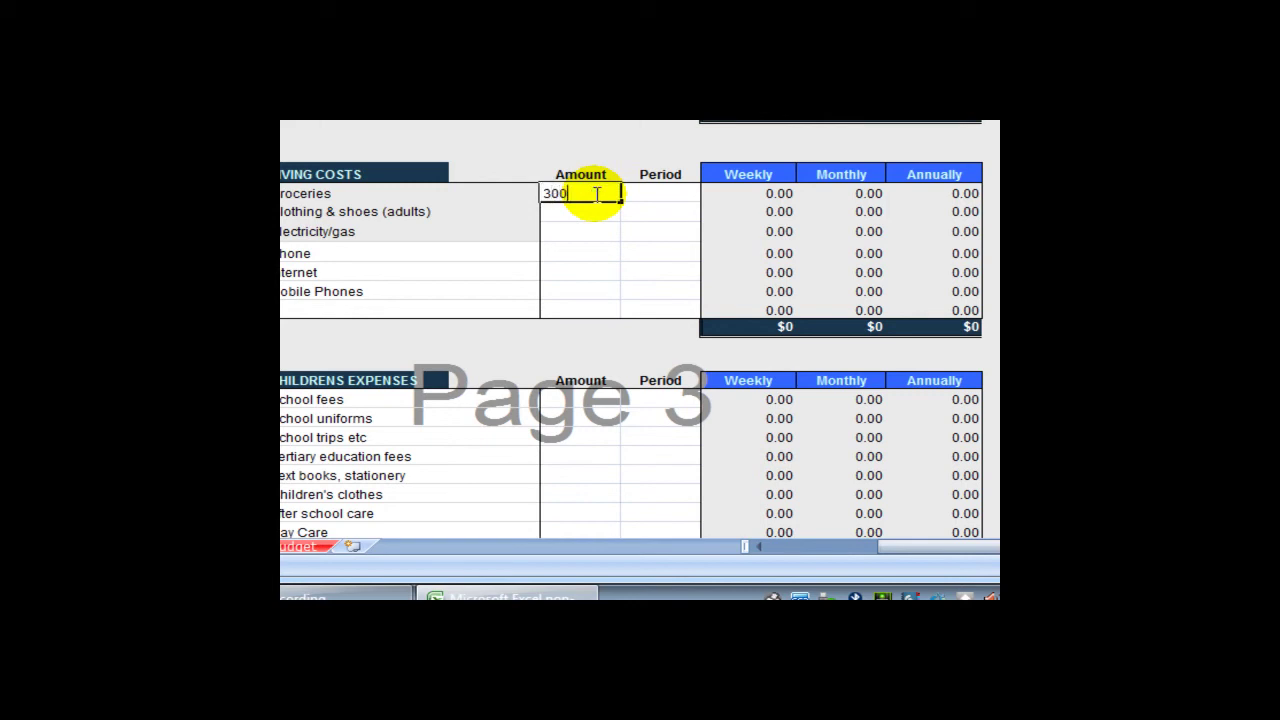
{"action": "key", "text": "Tab"}
{"action": "key", "text": "Tab"}
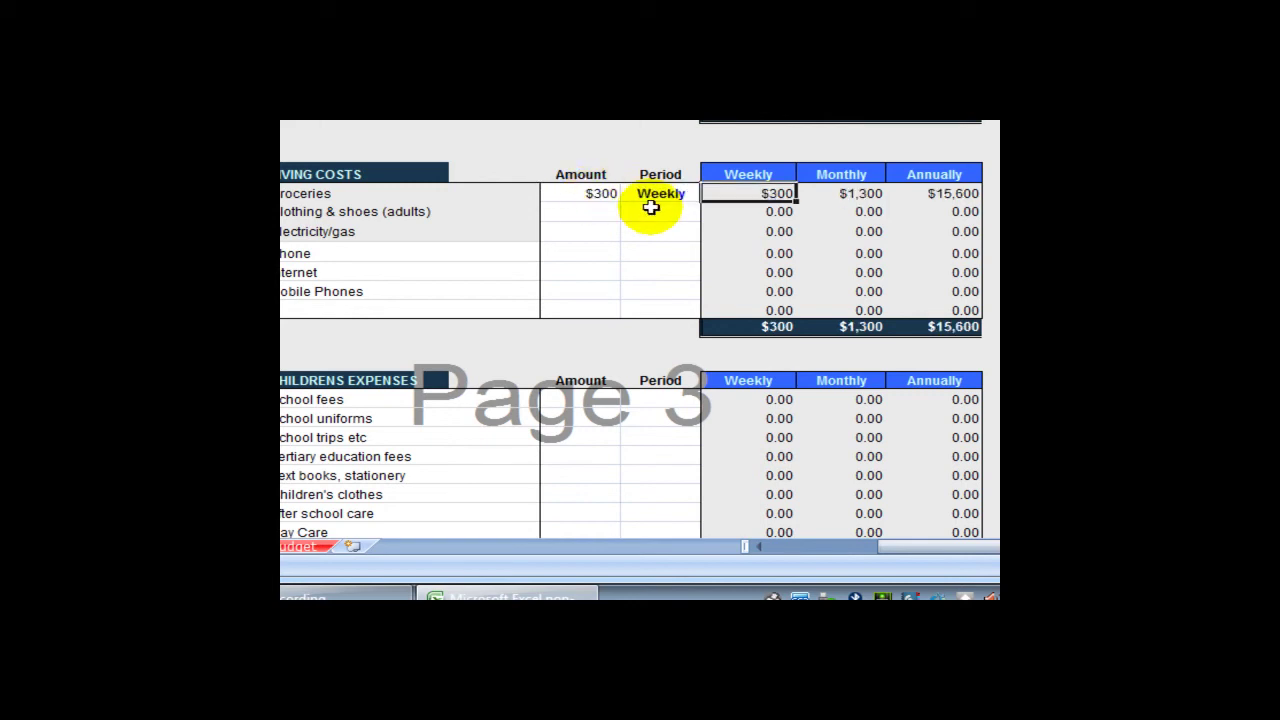
- Set the Living Costs periods to Fortnightly for Clothing & shoes, Annually for Electricity/gas, Monthly for Phone and Six Monthly for Internet
{"action": "scroll", "coordinate": [540, 225], "scroll_direction": "down", "scroll_amount": 1}
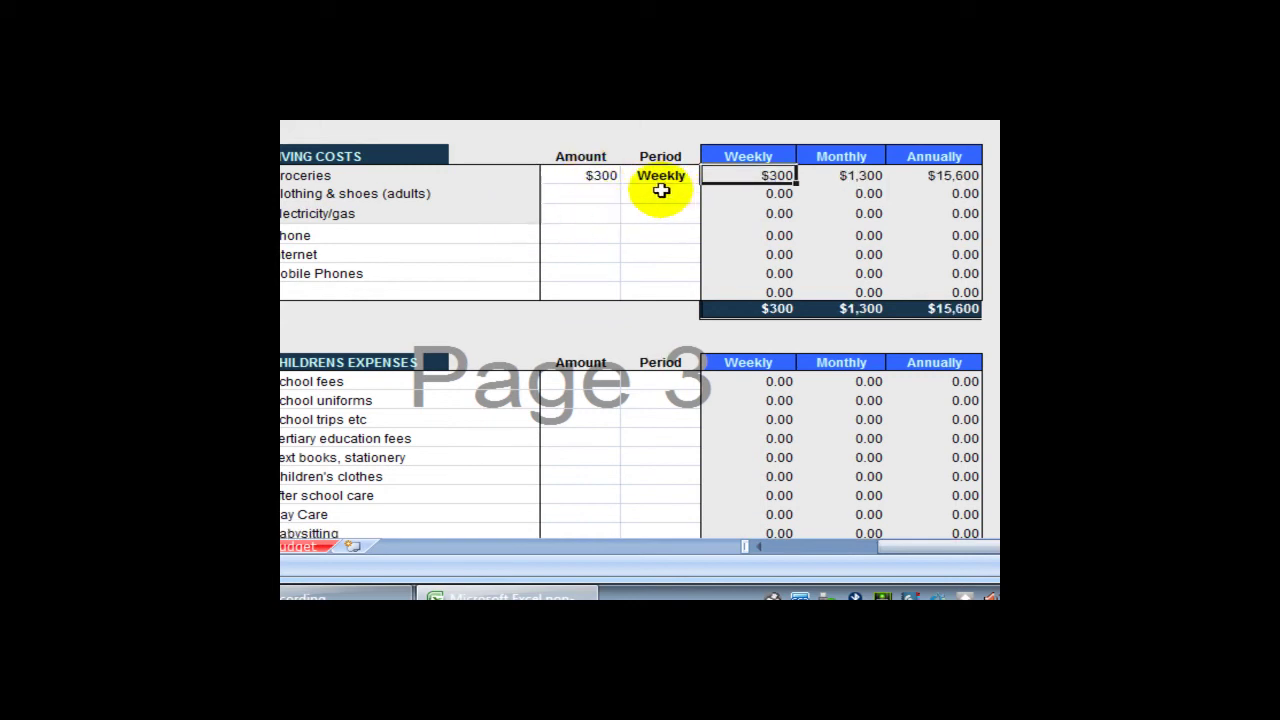
{"action": "left_click", "coordinate": [658, 193]}
{"action": "left_click", "coordinate": [711, 196]}
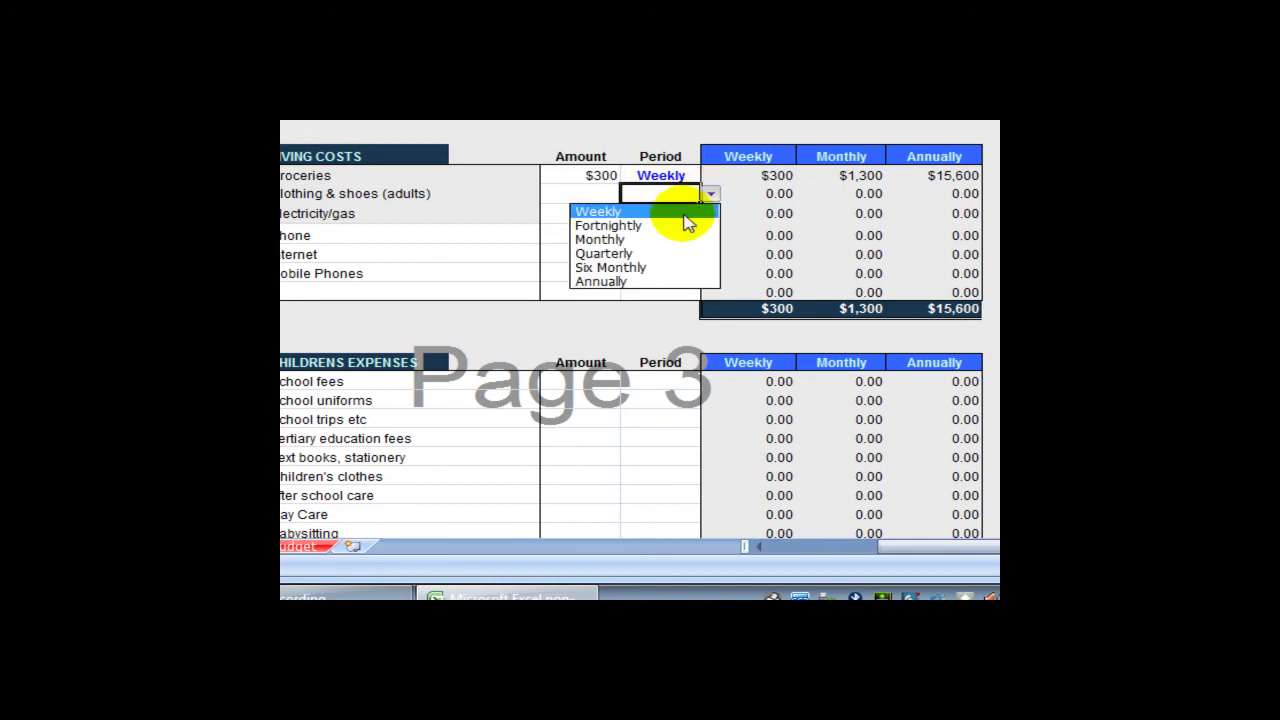
{"action": "left_click", "coordinate": [676, 192]}
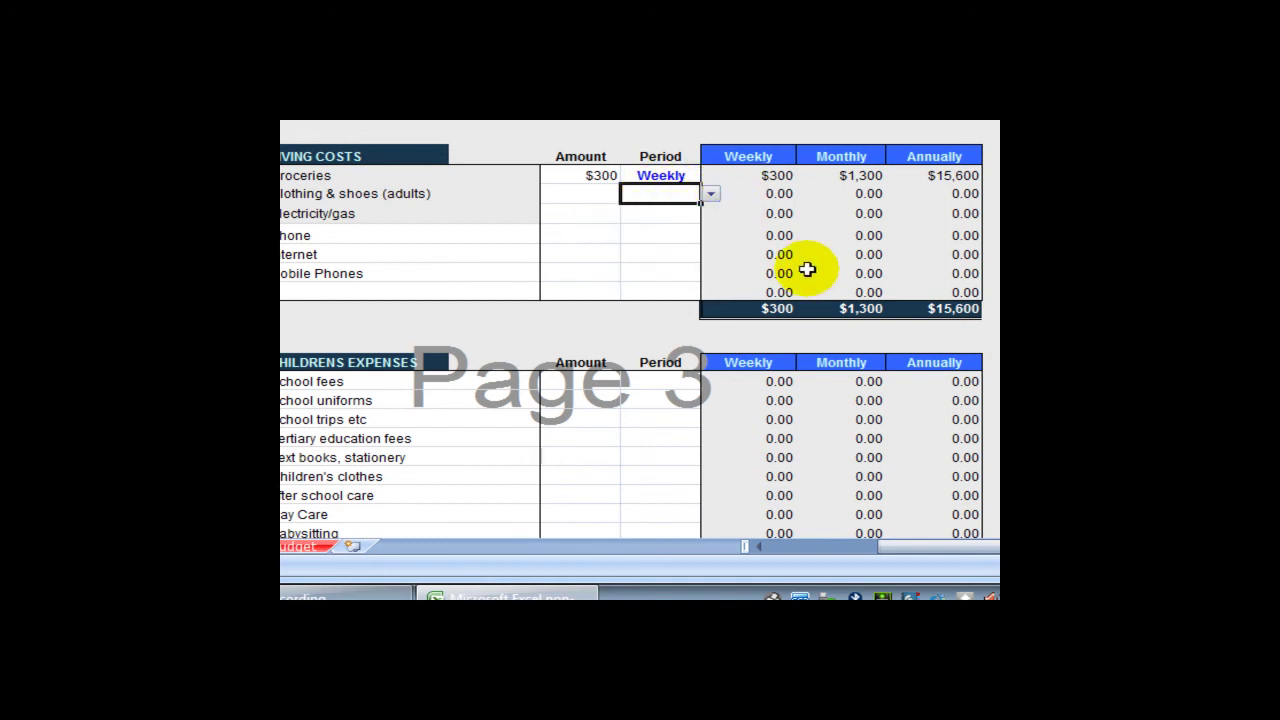
{"action": "type", "text": "Fortnightly"}
{"action": "key", "text": "Return"}
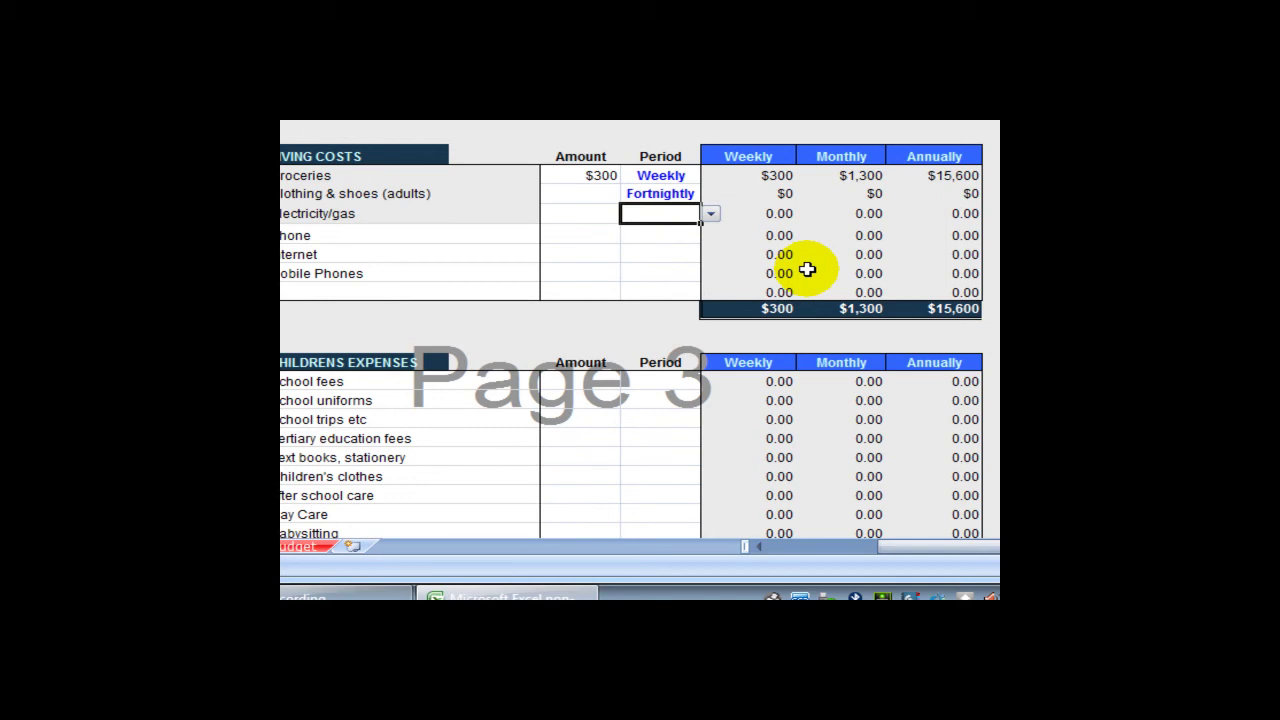
{"action": "type", "text": "Annually"}
{"action": "key", "text": "Return"}
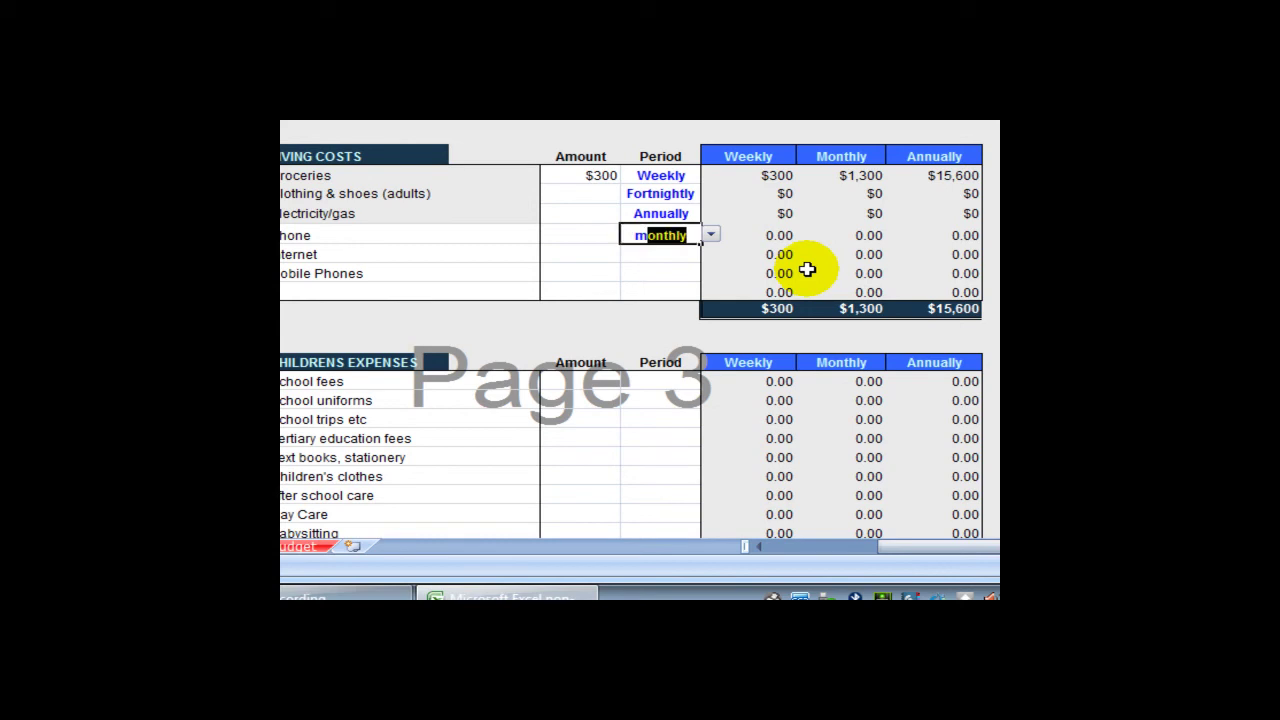
{"action": "type", "text": "m"}
{"action": "key", "text": "Return"}
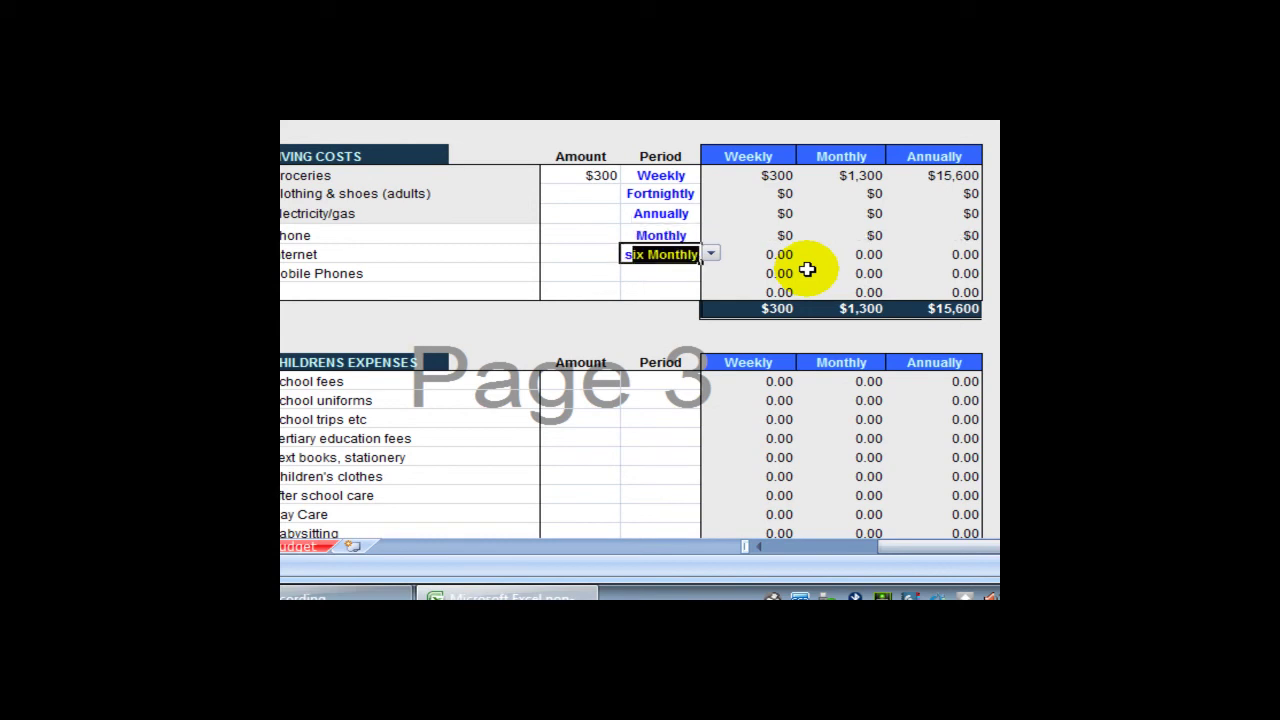
{"action": "type", "text": "s"}
{"action": "key", "text": "Return"}
- Review the Living Costs periods, the surplus summary and the remaining expense categories such as Finance & Insurance, Medical and Discretionary
{"action": "left_click_drag", "start_coordinate": [677, 194], "coordinate": [663, 252]}
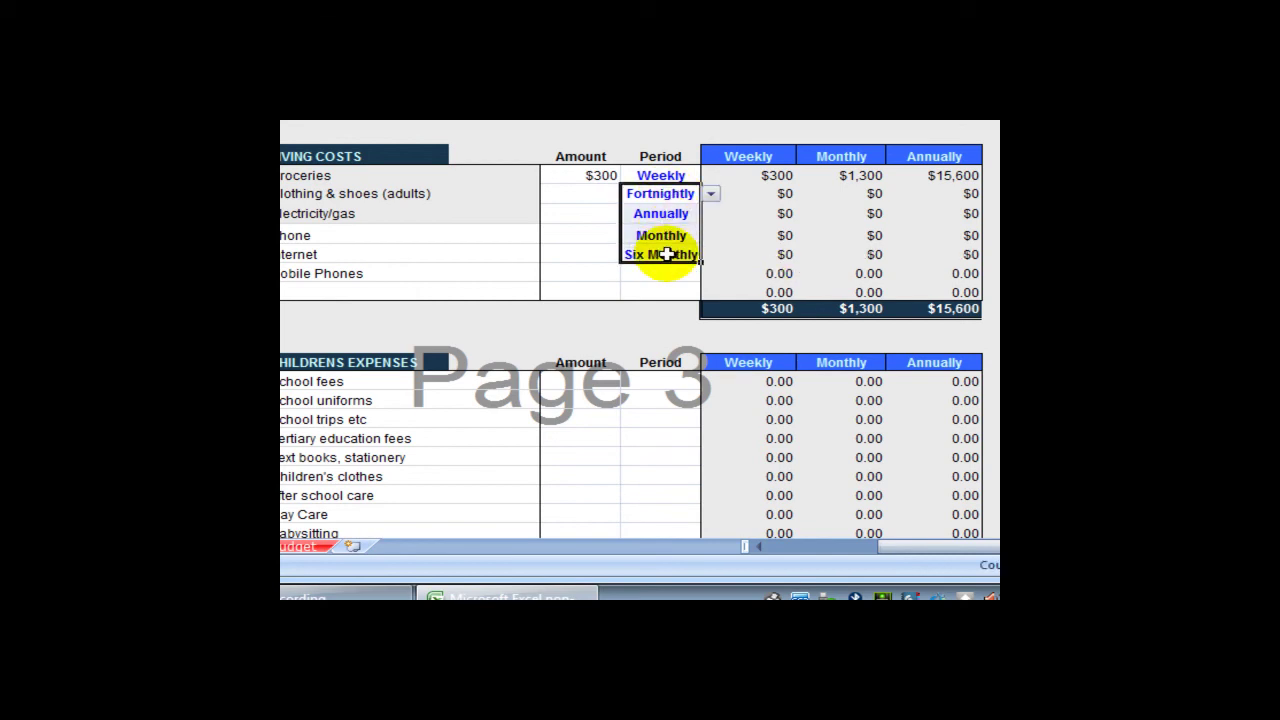
{"action": "left_click", "coordinate": [585, 273]}
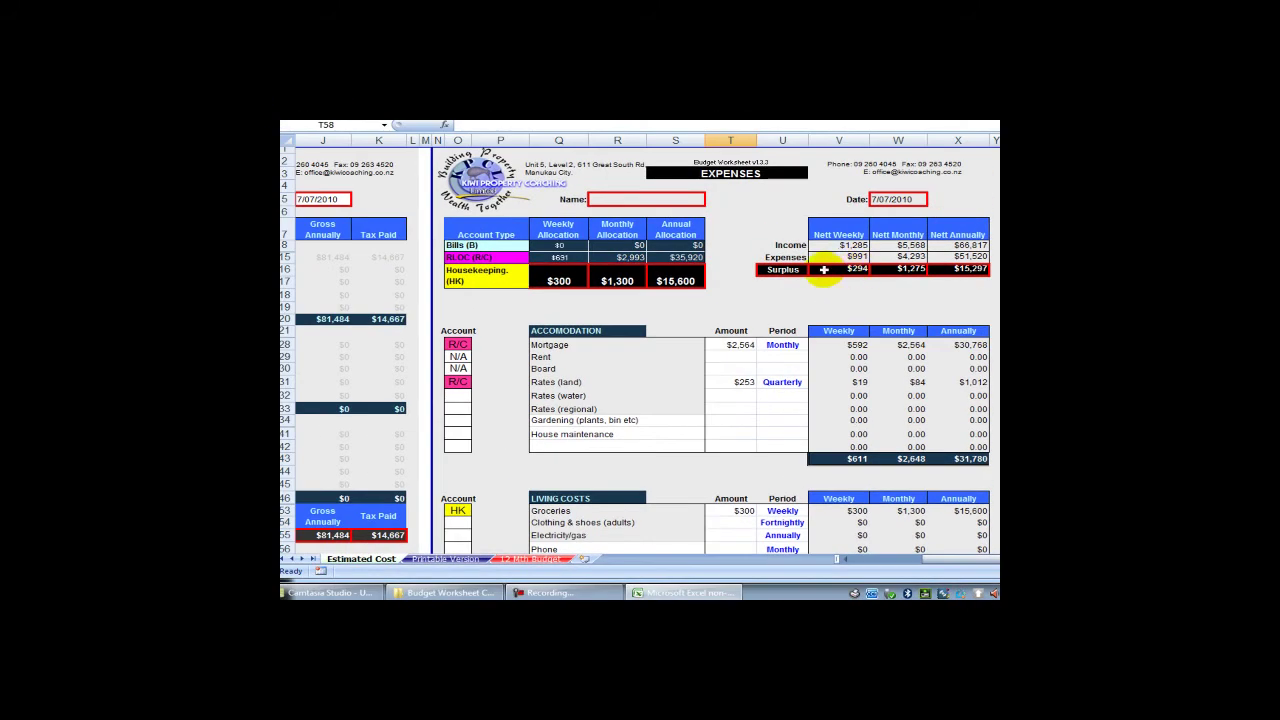
{"action": "scroll", "coordinate": [771, 486], "scroll_direction": "down", "scroll_amount": 15}
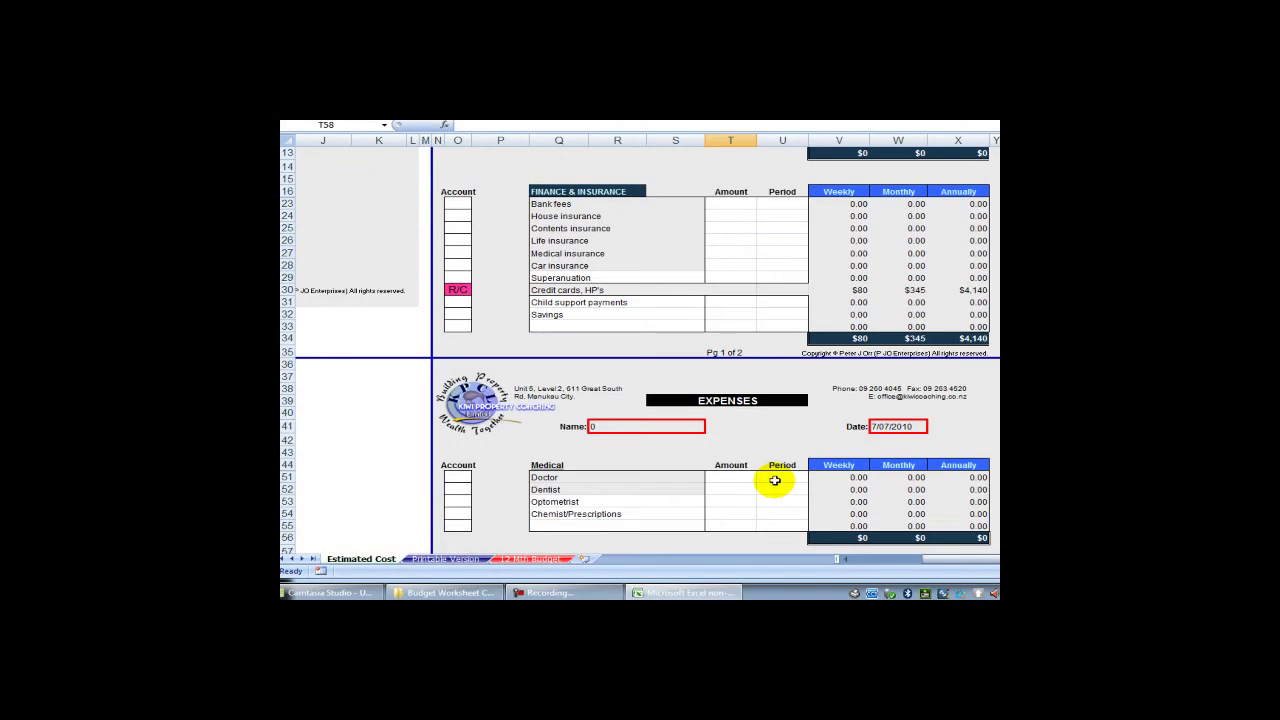
{"action": "scroll", "coordinate": [772, 479], "scroll_direction": "down", "scroll_amount": 13}
{"action": "scroll", "coordinate": [689, 457], "scroll_direction": "up", "scroll_amount": 5}
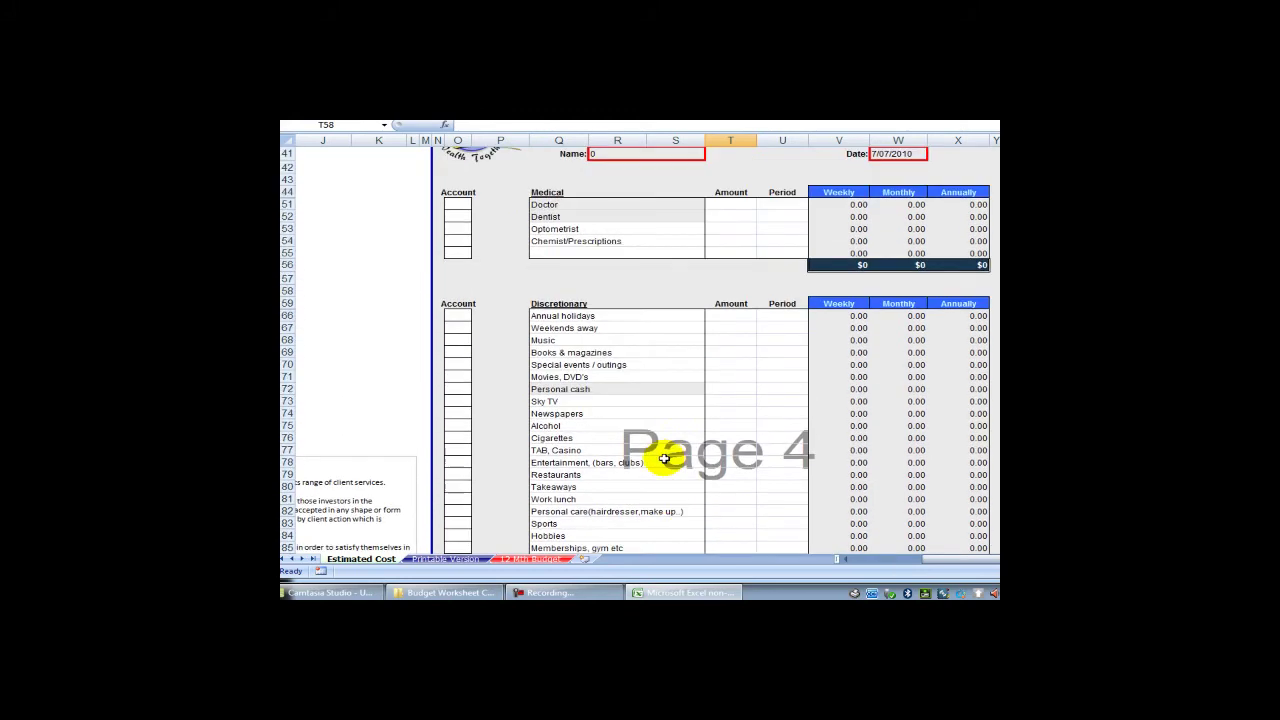
{"action": "scroll", "coordinate": [600, 445], "scroll_direction": "up", "scroll_amount": 3}
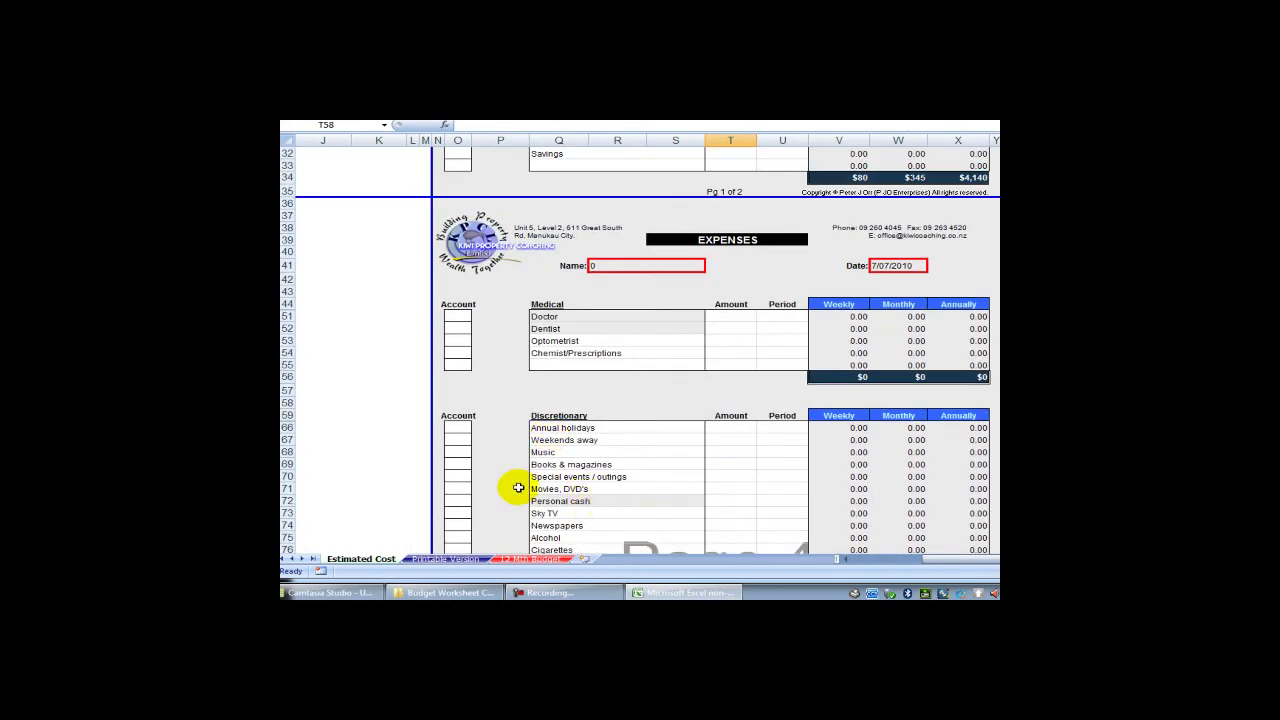
{"action": "scroll", "coordinate": [465, 476], "scroll_direction": "up", "scroll_amount": 10}
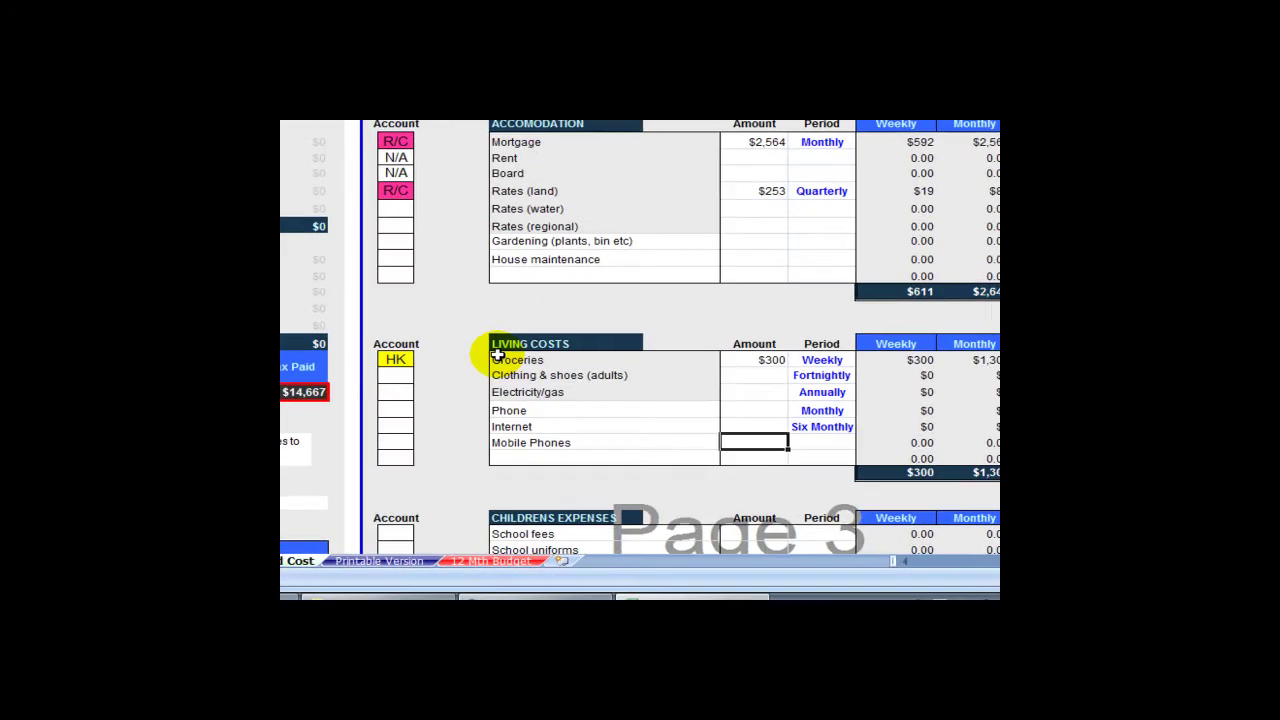
{"action": "scroll", "coordinate": [497, 355], "scroll_direction": "up", "scroll_amount": 3}
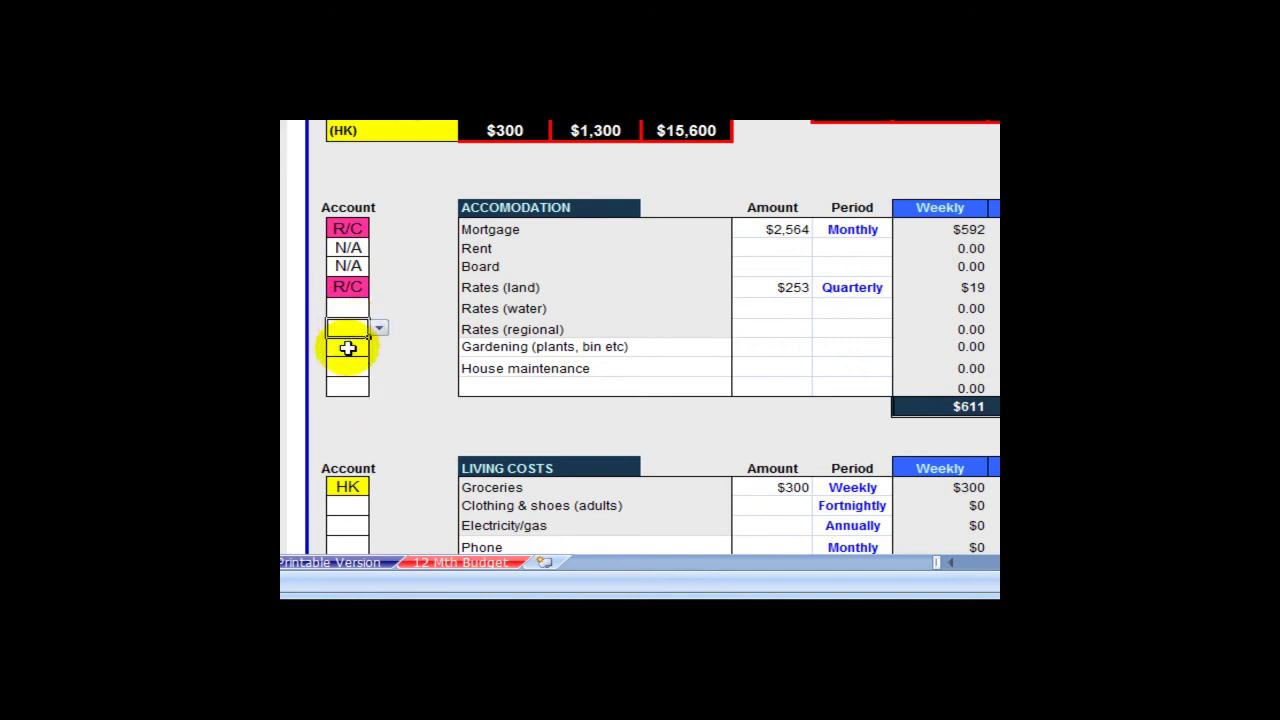
{"action": "left_click", "coordinate": [361, 348]}
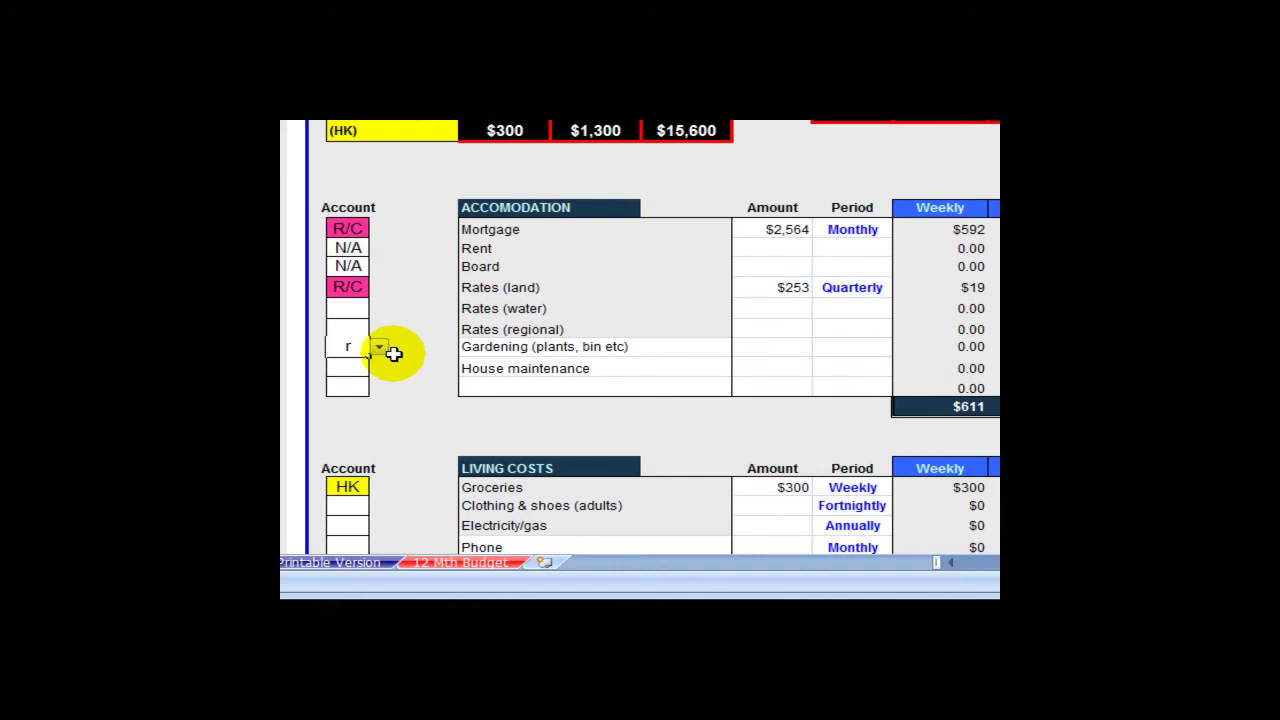
{"action": "left_click", "coordinate": [364, 309]}
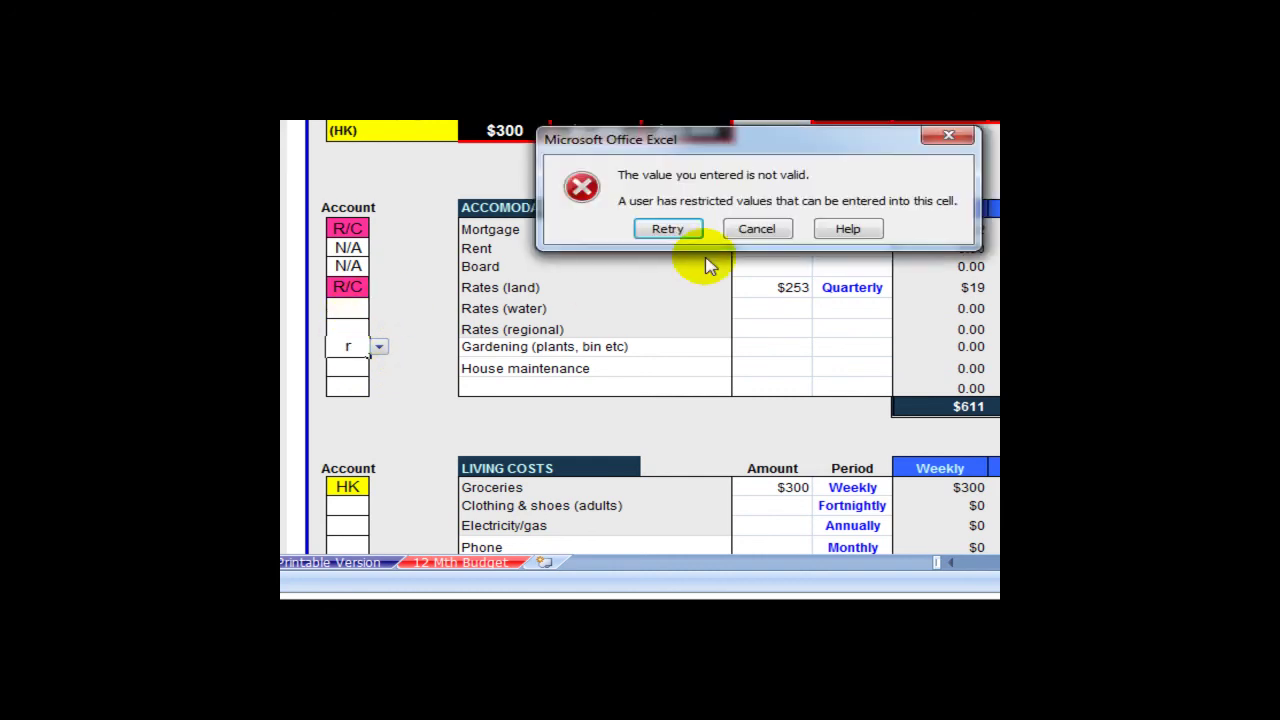
{"action": "left_click", "coordinate": [757, 229]}
- In the Accomodation section, assign Rates (water) and Rates (regional) to account N/A and Gardening to account R/C
{"action": "left_click", "coordinate": [349, 310]}
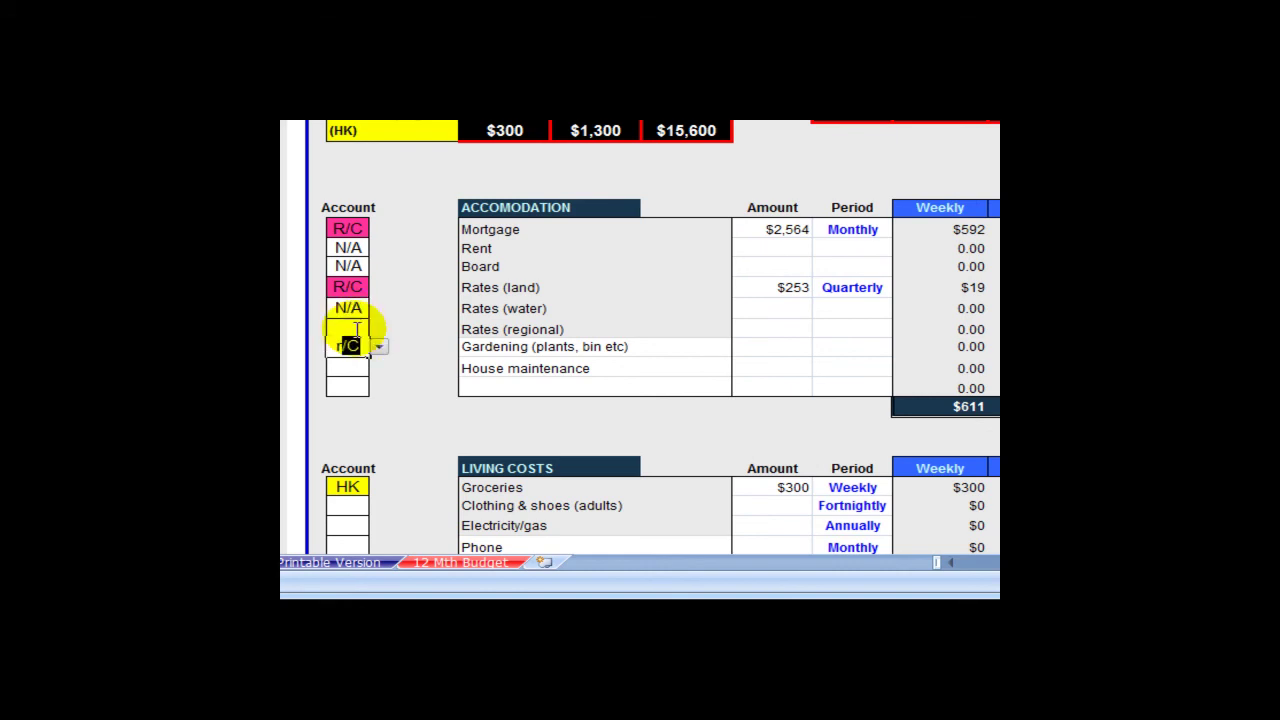
{"action": "type", "text": "r"}
{"action": "key", "text": "Return"}
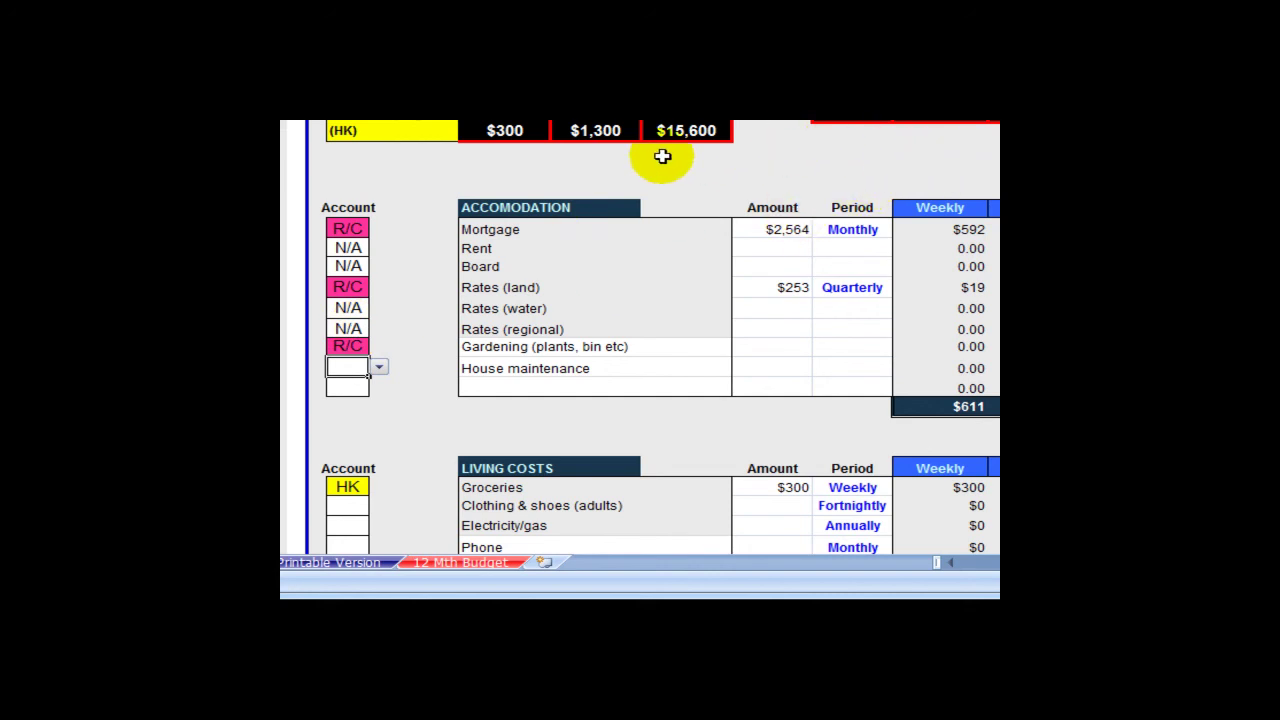
- Open the Printable Version sheet and examine the Accomodation and Living Costs entries at the start of the Budget Printout
{"action": "scroll", "coordinate": [600, 165], "scroll_direction": "down", "scroll_amount": 3}
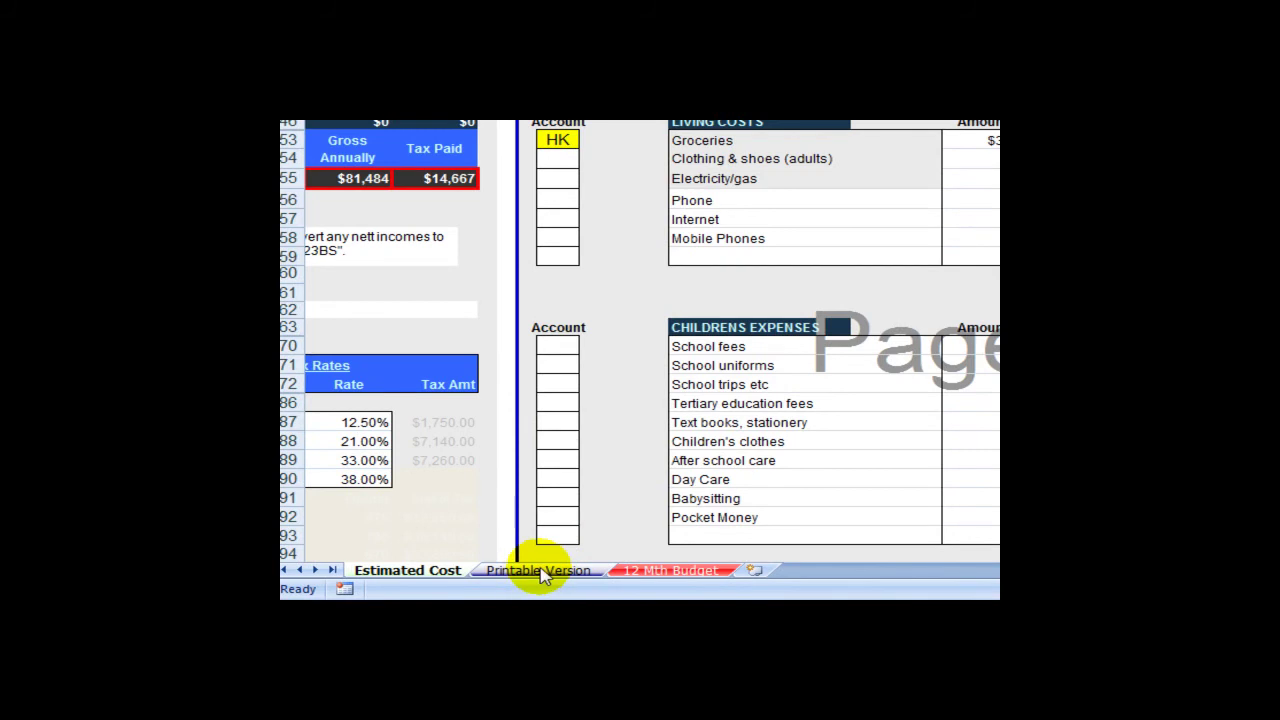
{"action": "left_click", "coordinate": [540, 572]}
{"action": "scroll", "coordinate": [729, 443], "scroll_direction": "up", "scroll_amount": 10}
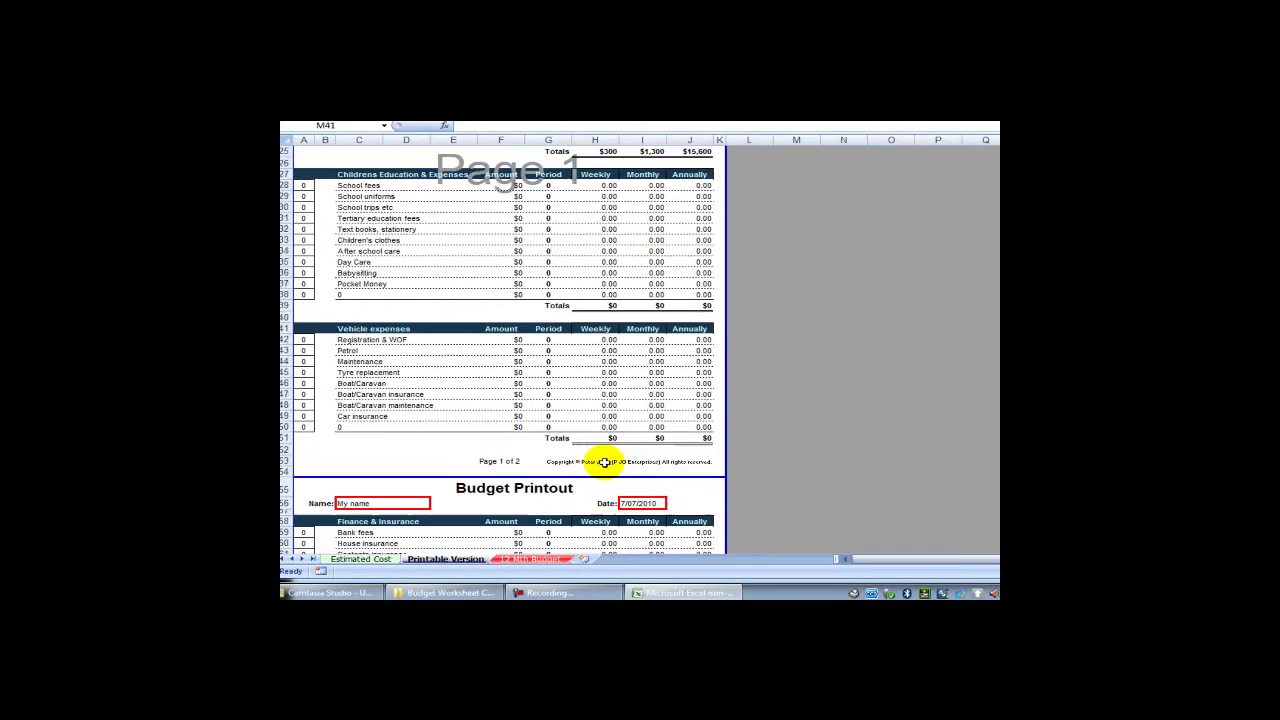
{"action": "scroll", "coordinate": [600, 458], "scroll_direction": "up", "scroll_amount": 5}
{"action": "scroll", "coordinate": [571, 282], "scroll_direction": "up", "scroll_amount": 4}
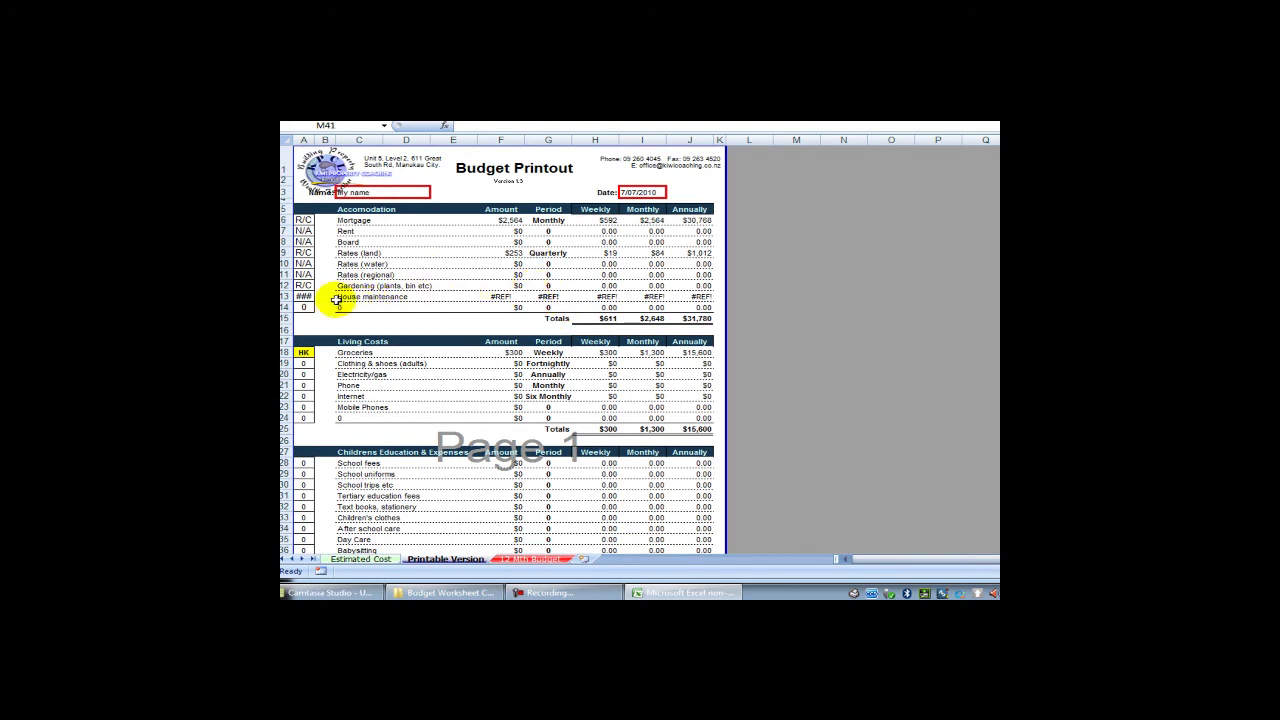
- Review both pages of the Budget Printout, including Finance & Insurance, Medical, Discretionary, Vehicle, Living Costs and Childrens Education & Expenses
{"action": "left_click", "coordinate": [345, 558]}
{"action": "key", "text": "ctrl+Page_Down"}
{"action": "scroll", "coordinate": [502, 318], "scroll_direction": "down", "scroll_amount": 12}
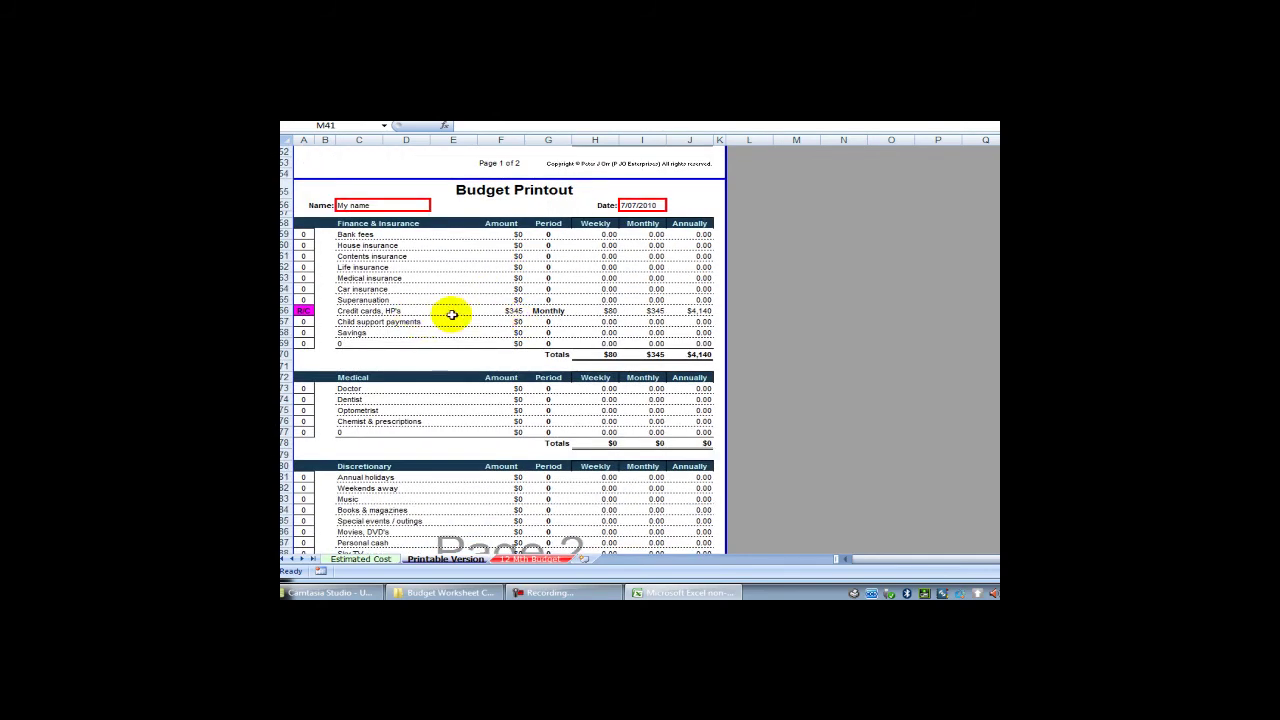
{"action": "scroll", "coordinate": [450, 316], "scroll_direction": "up", "scroll_amount": 6}
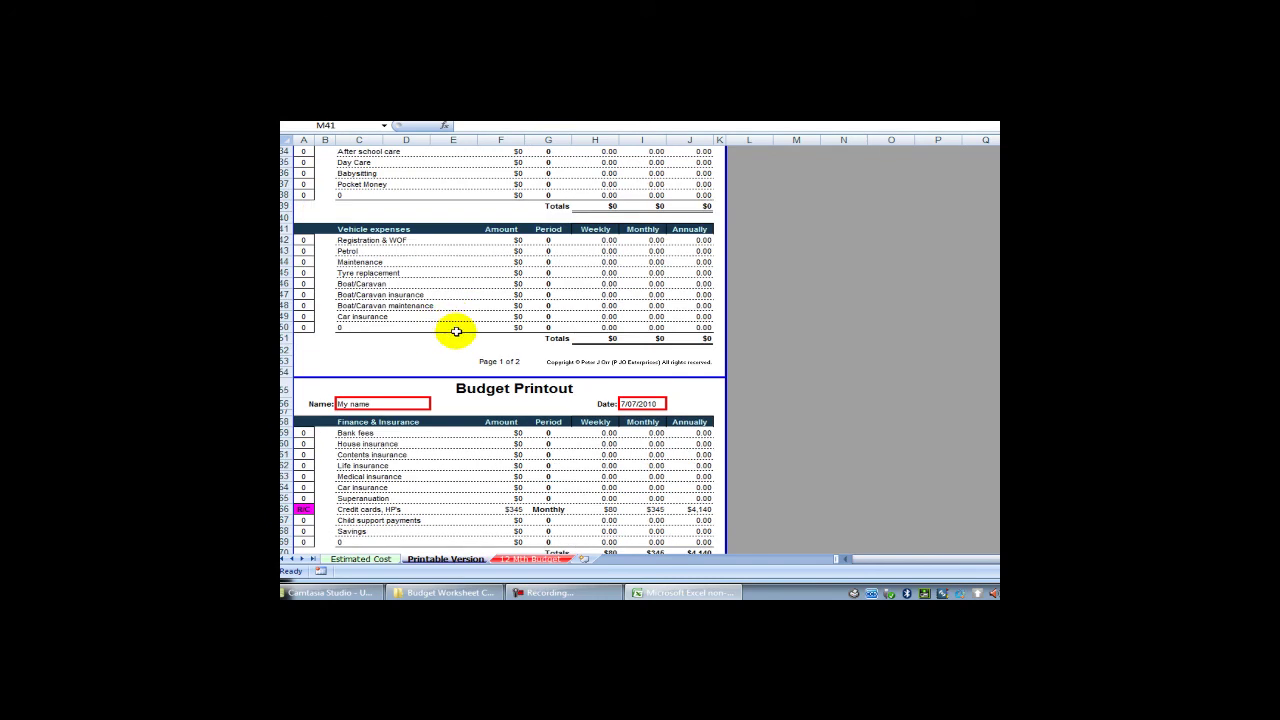
{"action": "scroll", "coordinate": [456, 331], "scroll_direction": "up", "scroll_amount": 11}
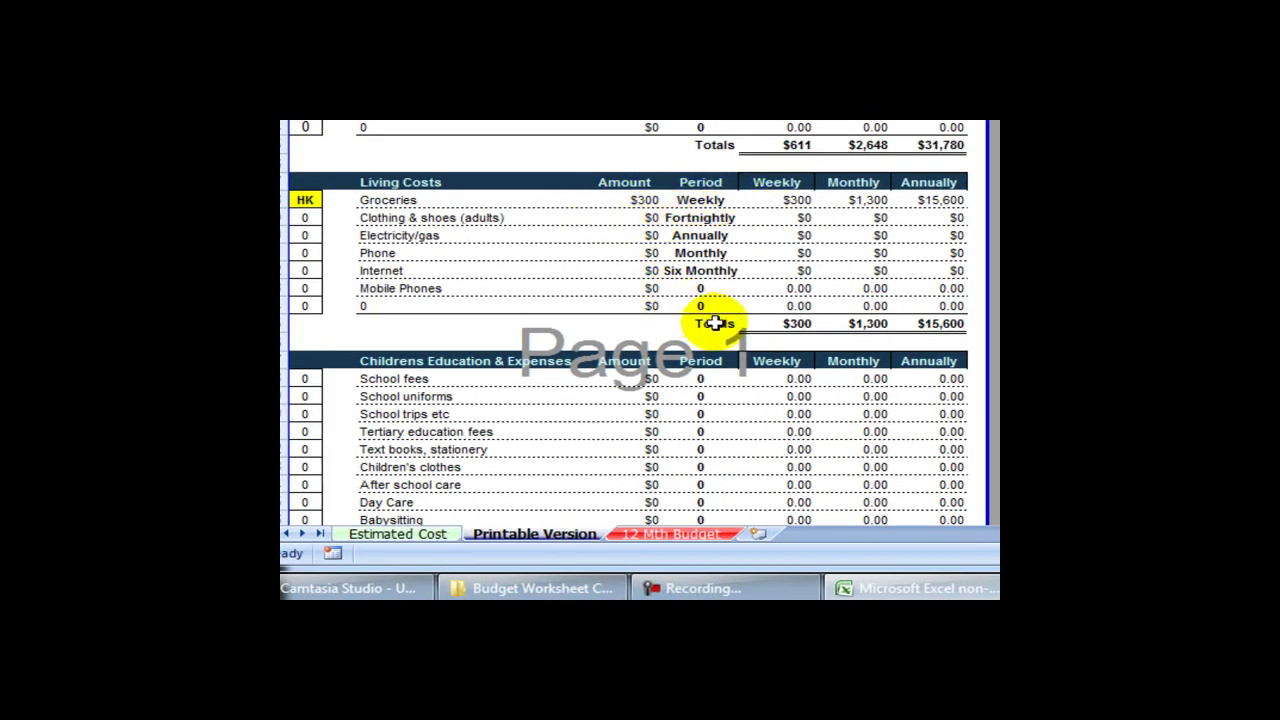
{"action": "scroll", "coordinate": [710, 214], "scroll_direction": "down", "scroll_amount": 4}
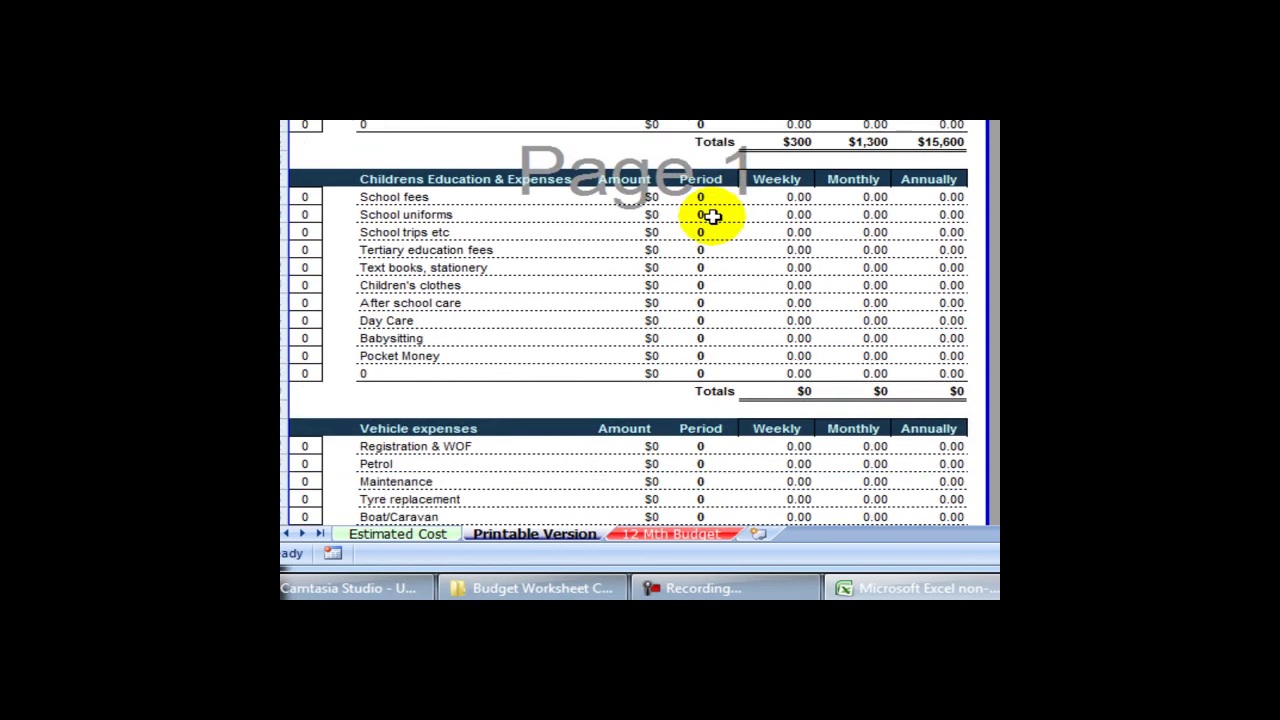